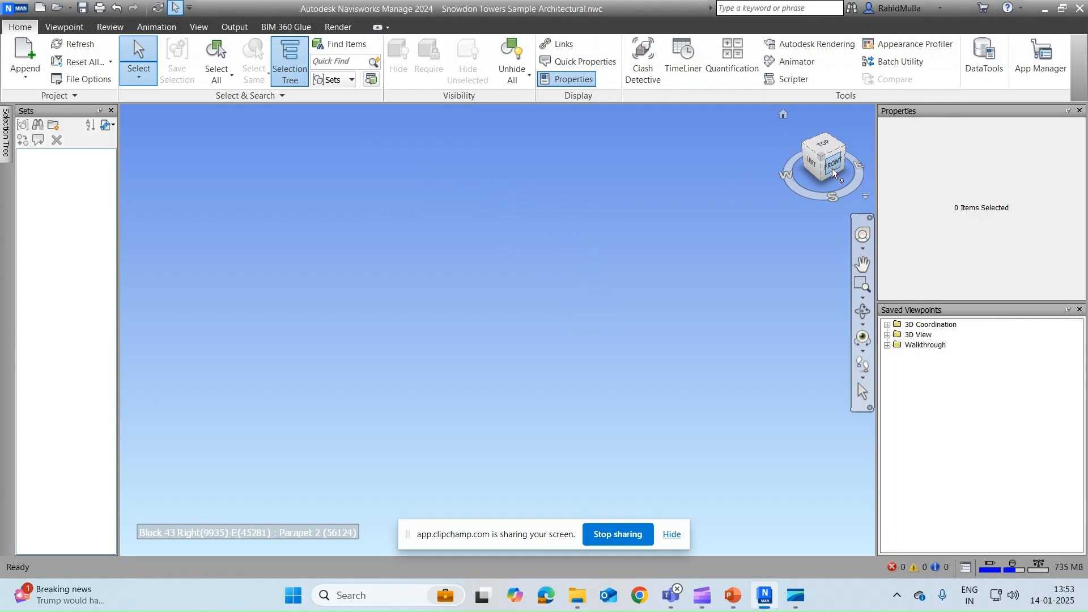
Step: Show the whole Snowdon Towers model straight on from the ViewCube's FRONT face
click(832, 169)
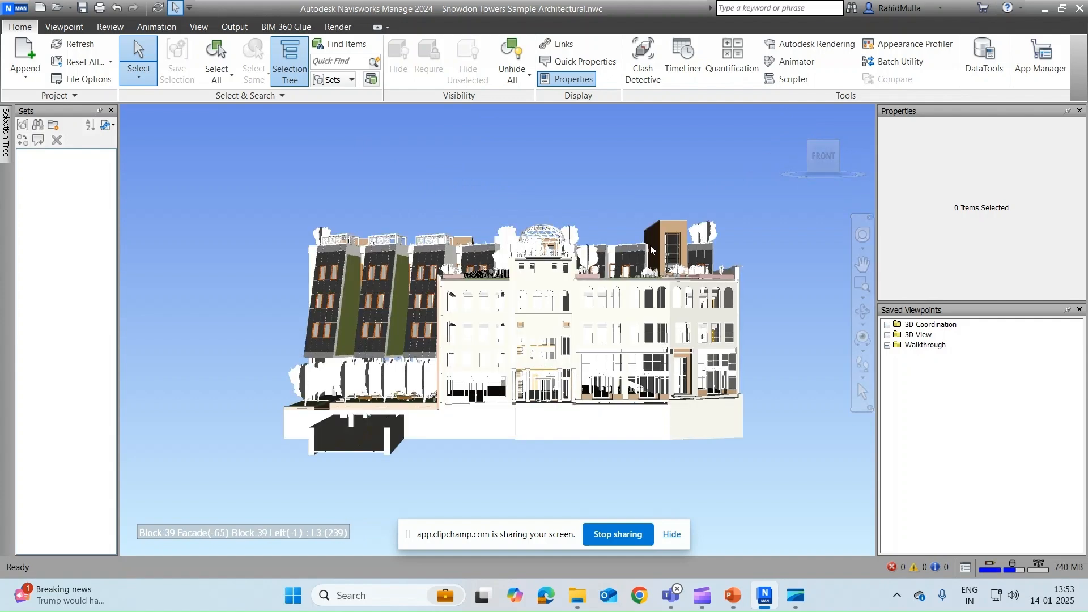
Step: Zoom, orbit and pan to frame the rooftop courtyard and its two white pergolas from above
scroll(651, 250, up, 3)
click(603, 254)
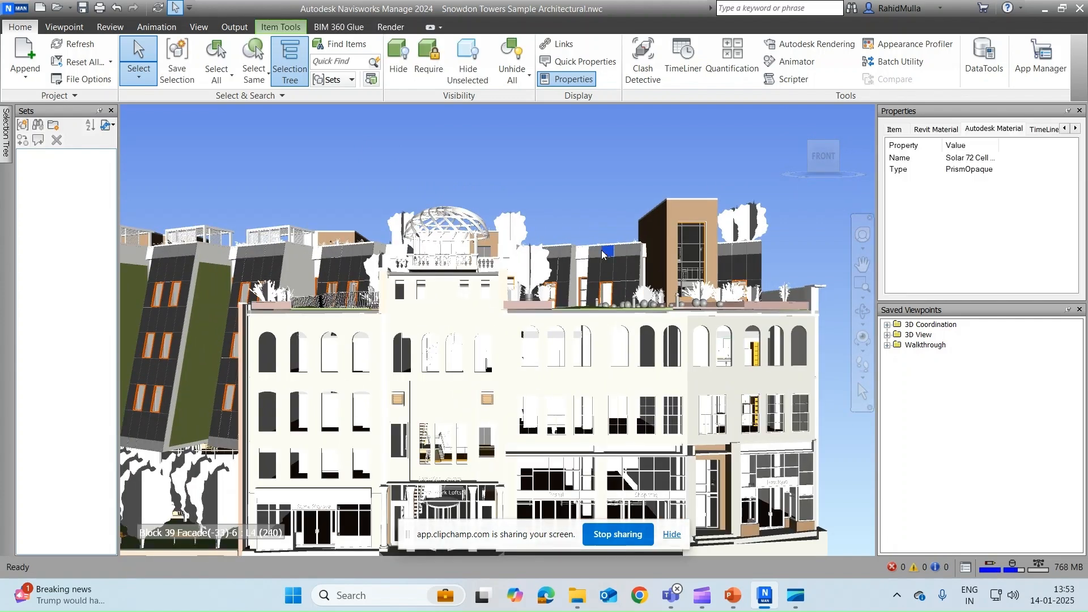
shift+middle_drag(603, 253, 573, 271)
scroll(525, 221, up, 5)
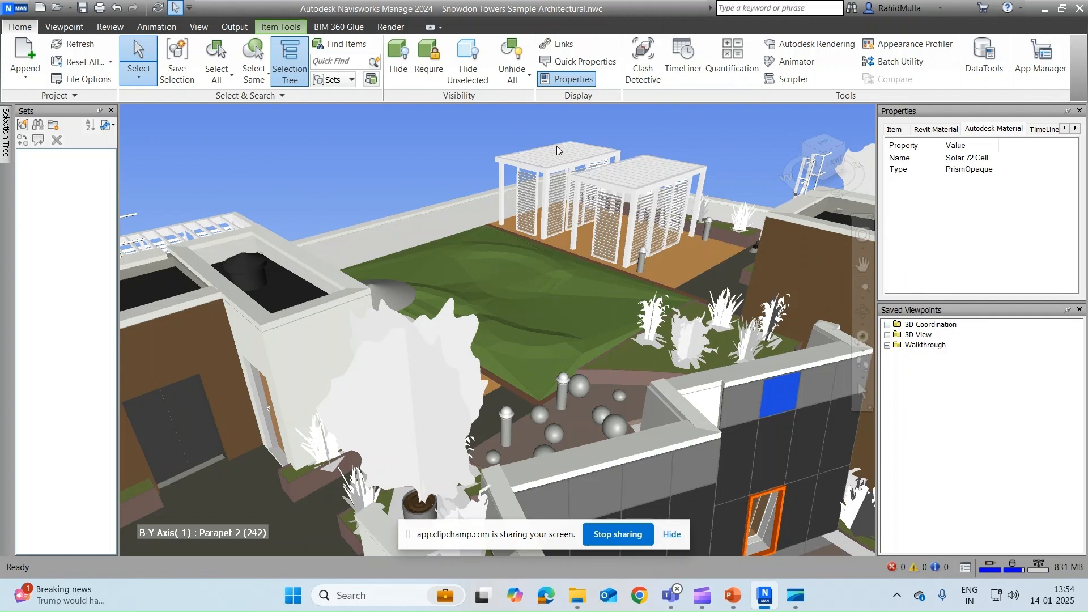
middle_drag(557, 146, 523, 187)
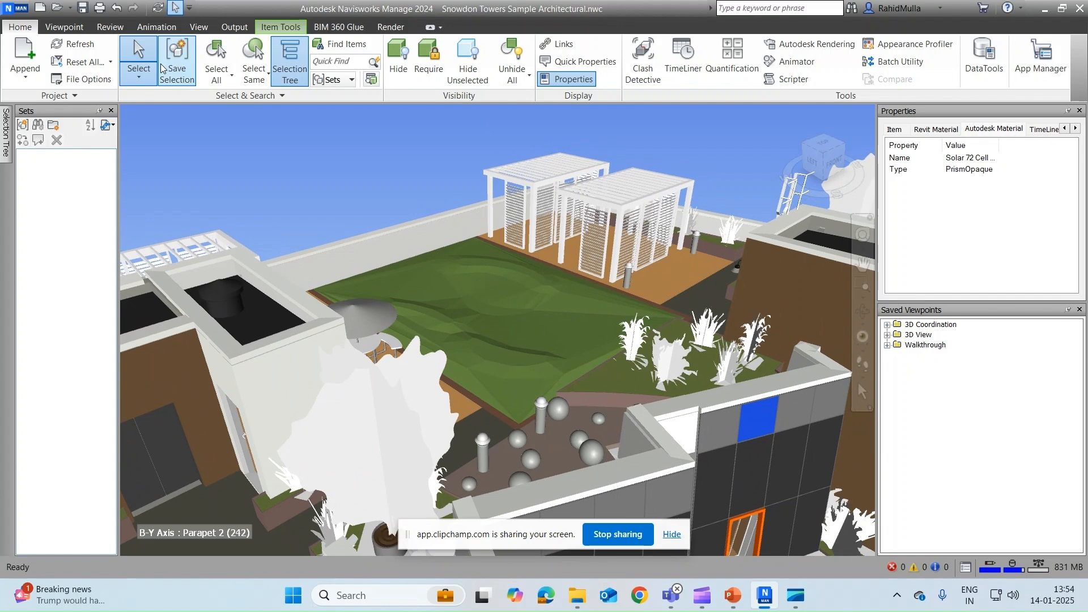
click(149, 76)
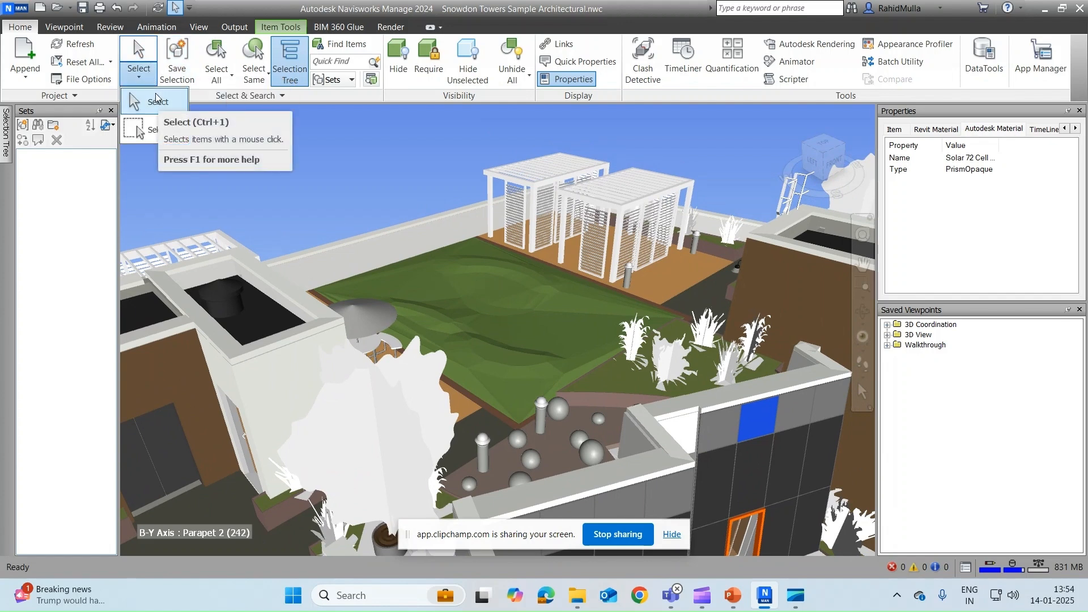
Step: Select the right and left pergolas one after another, orbit around them, then deselect
click(606, 214)
click(610, 205)
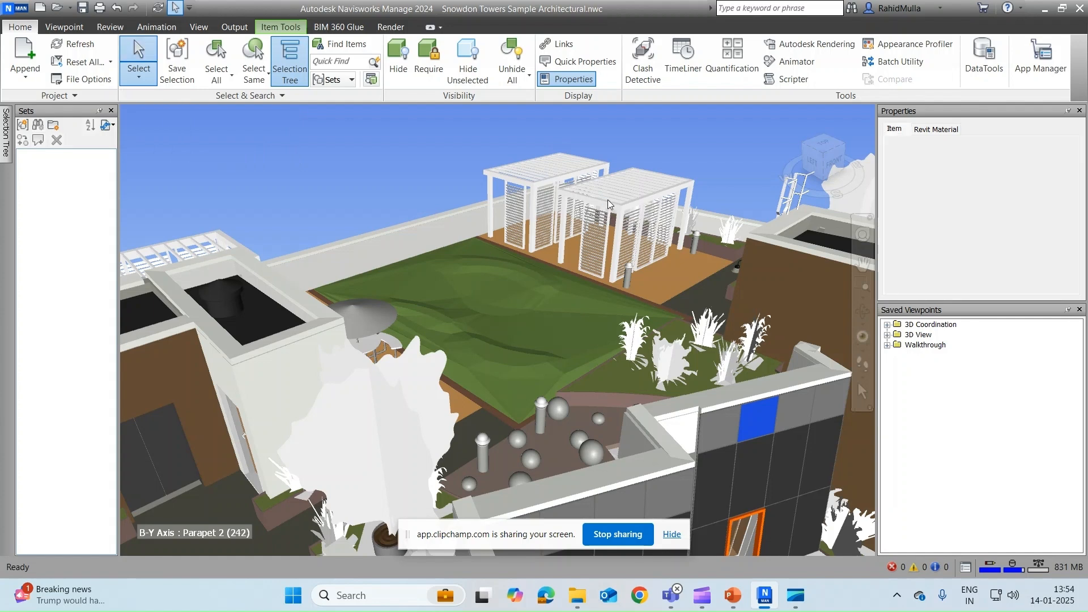
ctrl+click(549, 172)
mouse_move(549, 172)
shift+middle_down()
mouse_move(525, 172)
mouse_move(561, 185)
shift+middle_up()
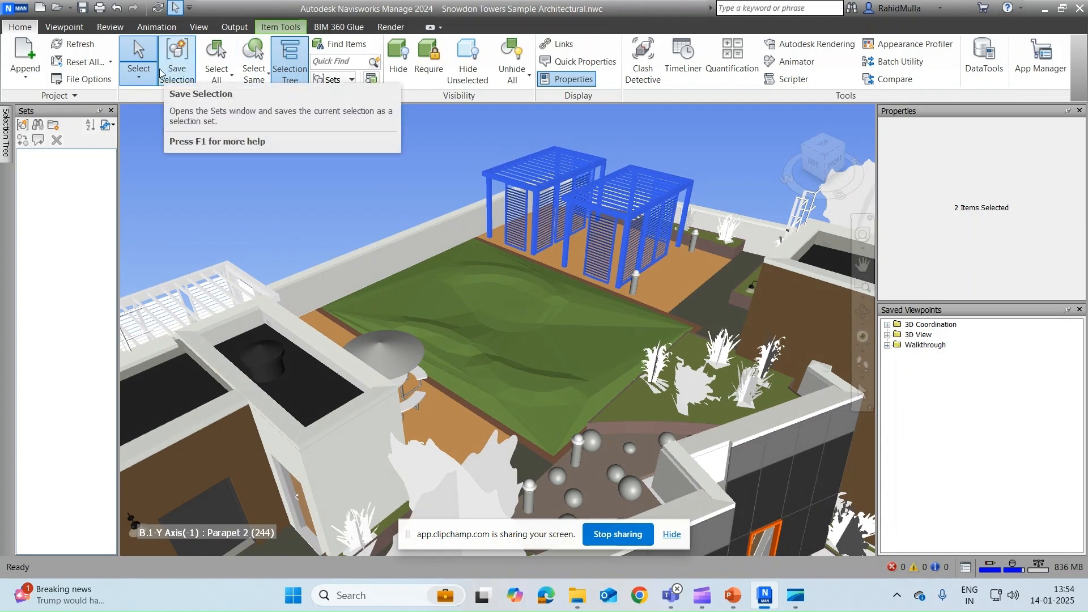
click(437, 135)
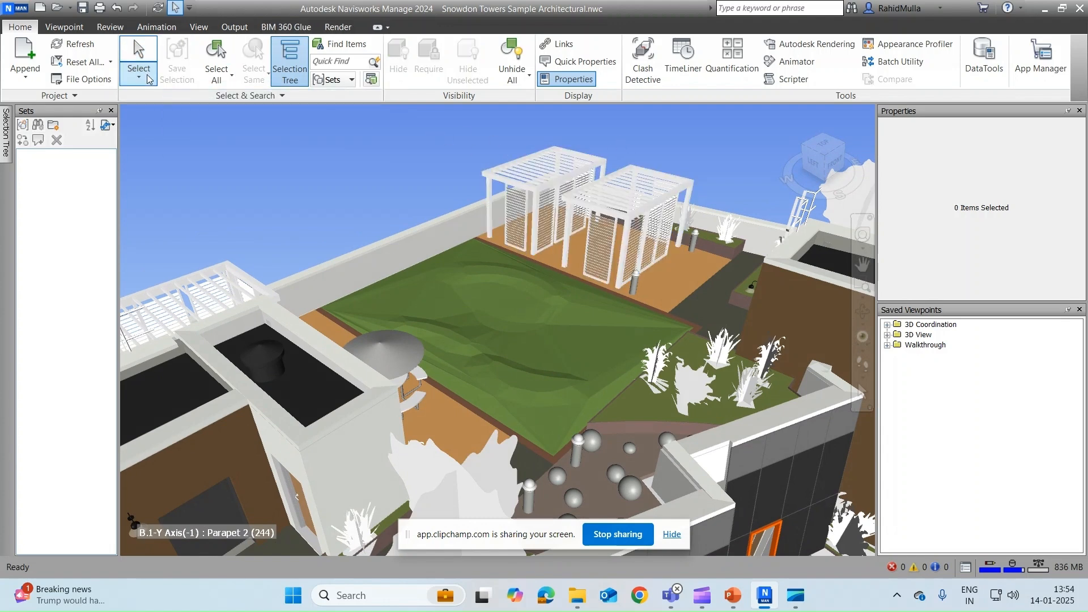
Step: Switch to Select Box, box-select the pergolas and a wider rooftop area, then clear with Esc
click(149, 78)
click(162, 130)
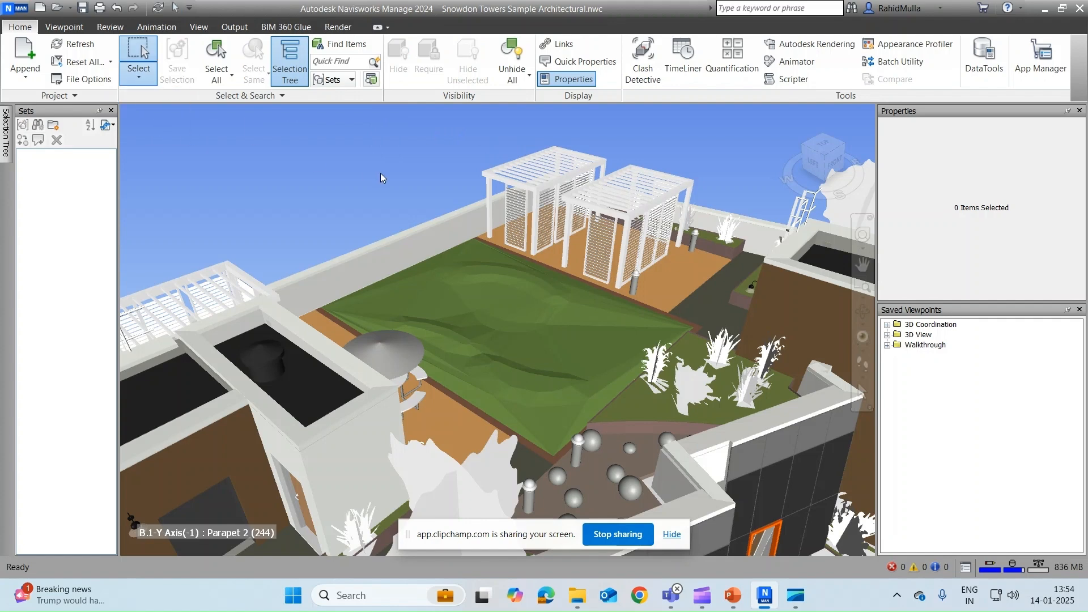
middle_drag(384, 177, 333, 203)
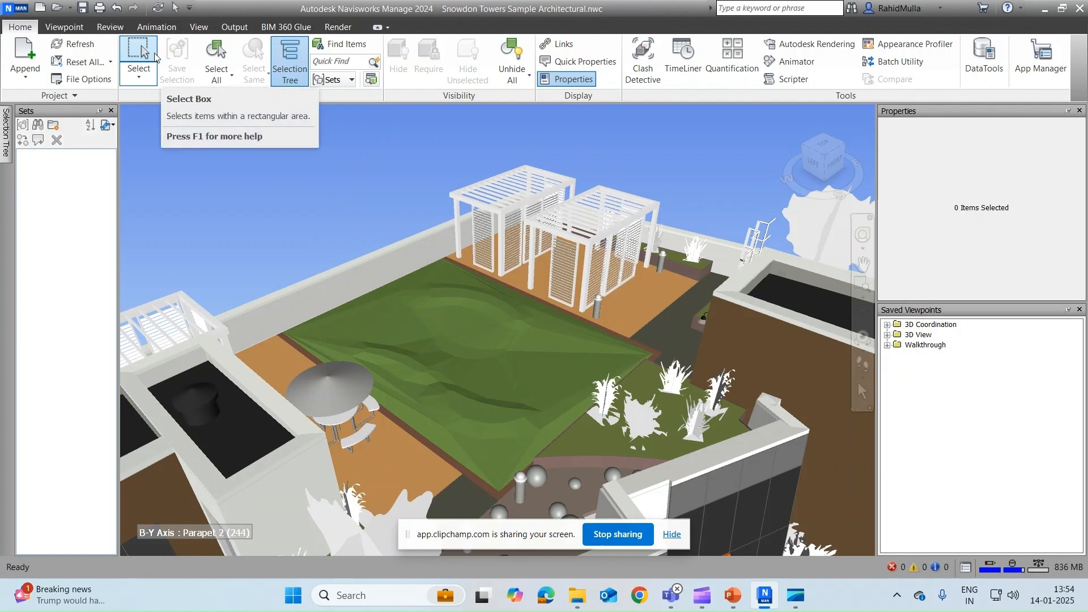
drag(413, 122, 706, 327)
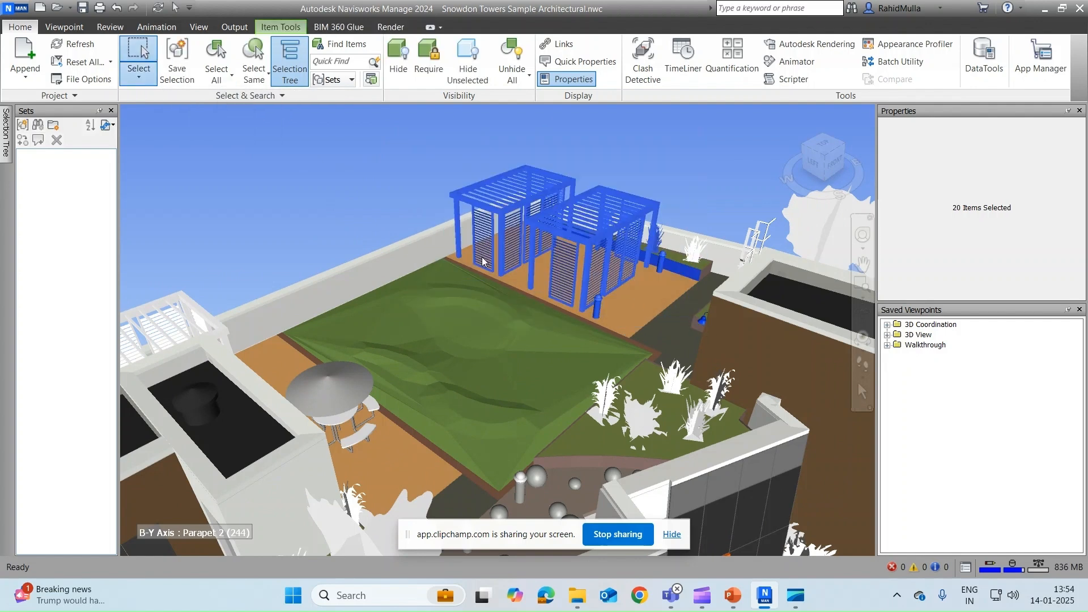
shift+middle_drag(482, 259, 547, 256)
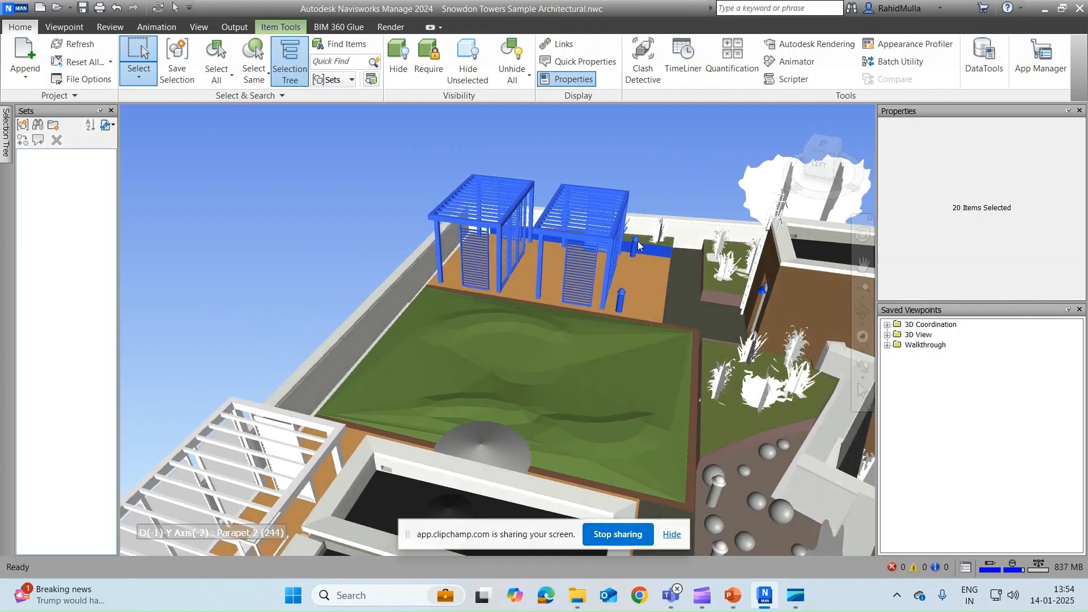
middle_drag(639, 240, 396, 229)
scroll(406, 207, down, 2)
drag(382, 145, 673, 381)
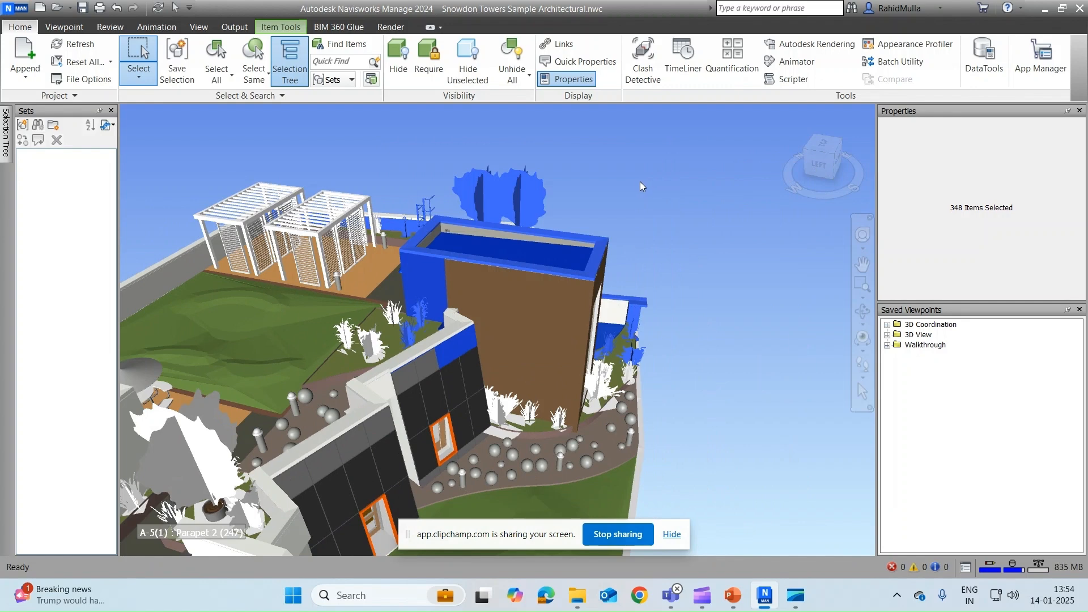
middle_drag(639, 182, 702, 216)
key(Escape)
Step: Switch back to Select mode, try both pergolas, then leave only the right-hand pergola selected
click(130, 77)
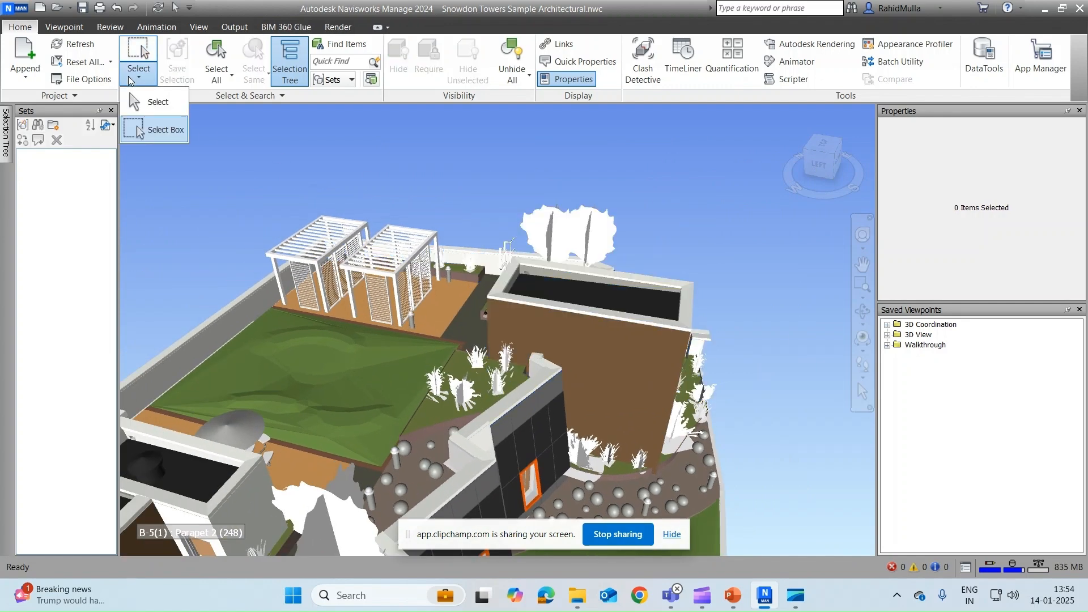
click(157, 101)
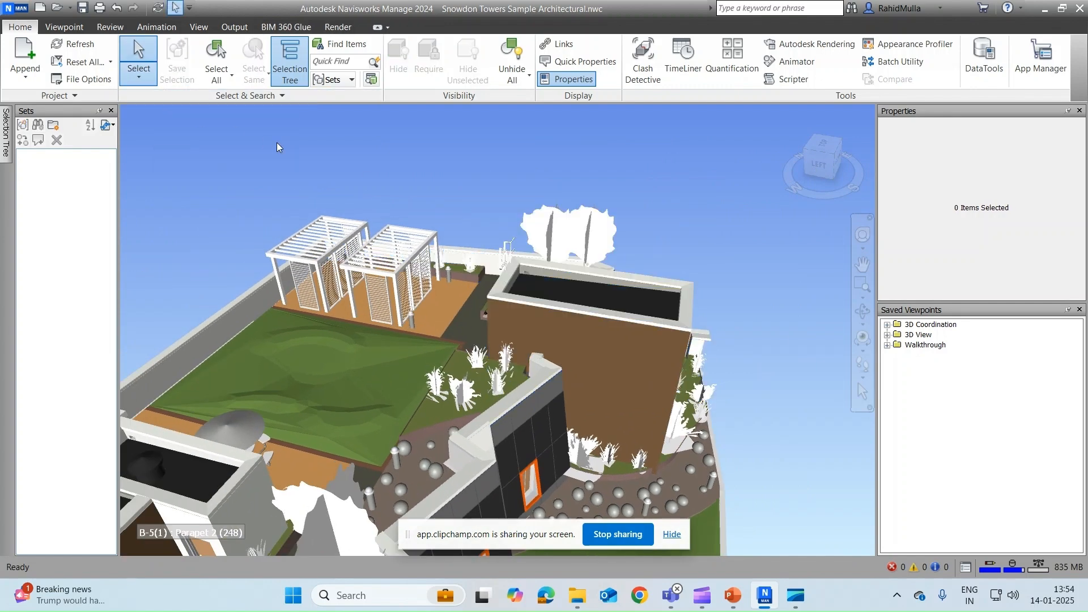
shift+middle_drag(271, 141, 239, 134)
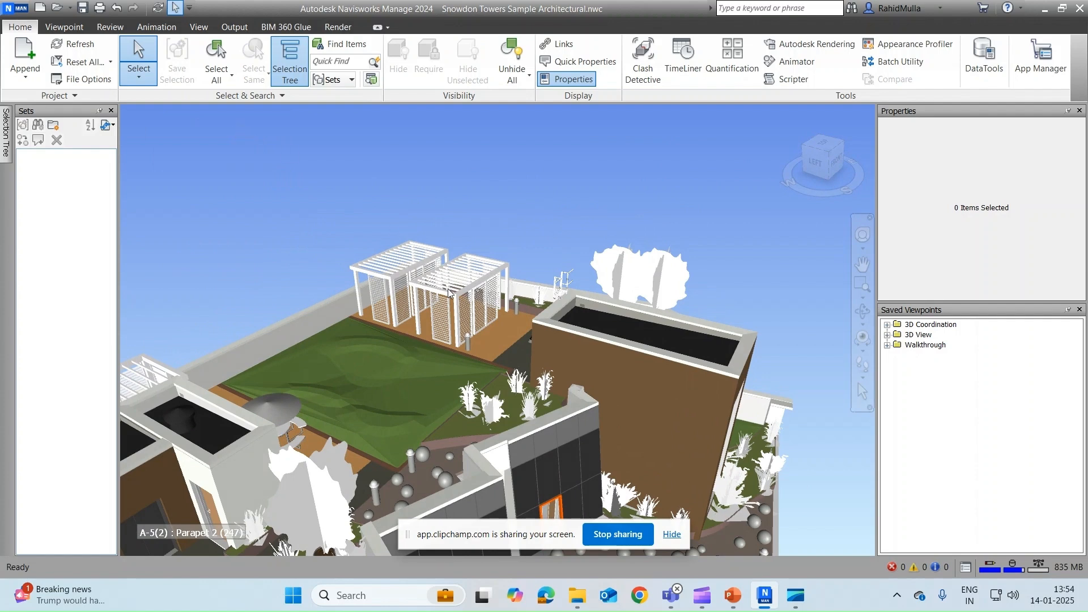
scroll(448, 292, up, 2)
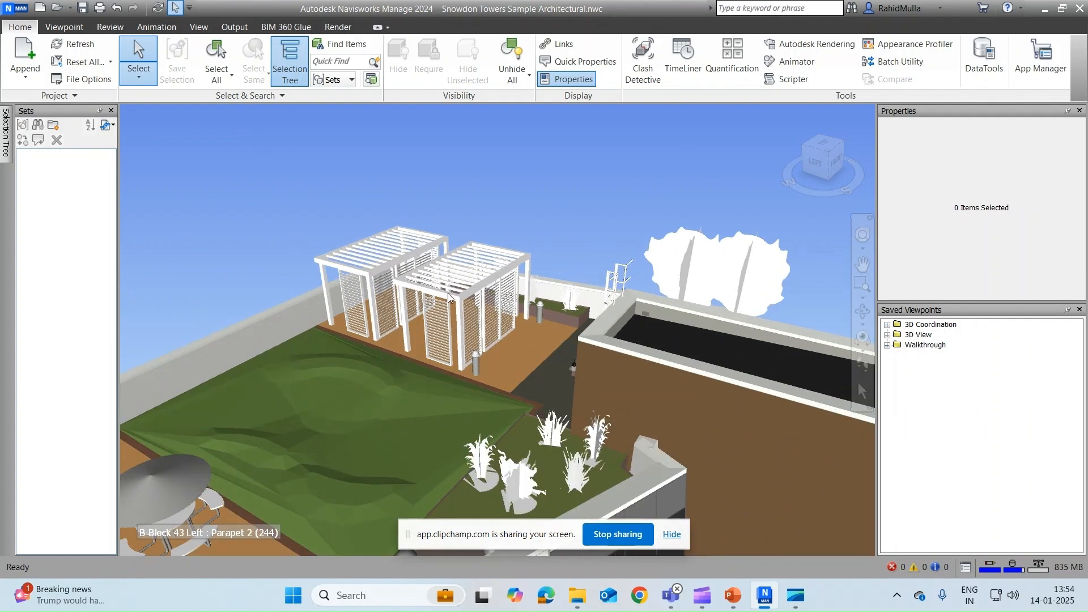
click(448, 294)
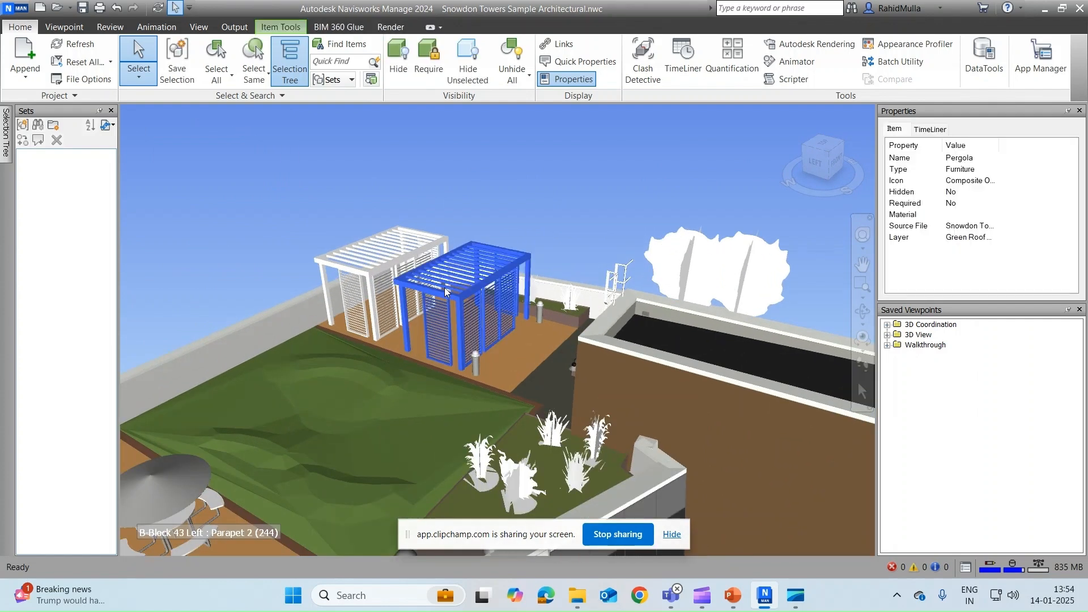
ctrl+click(376, 251)
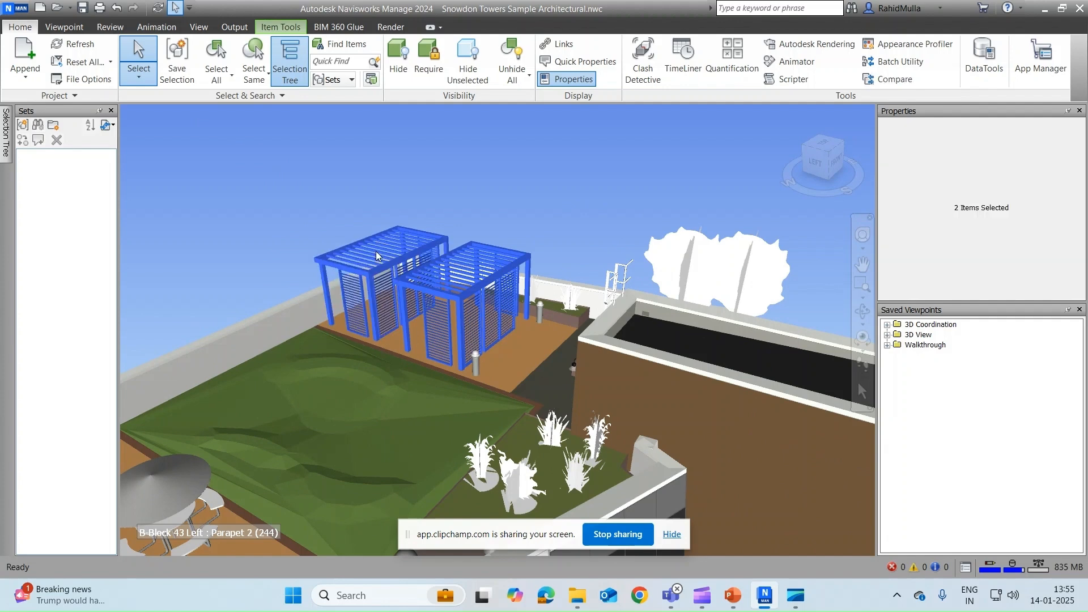
shift+middle_drag(376, 251, 423, 237)
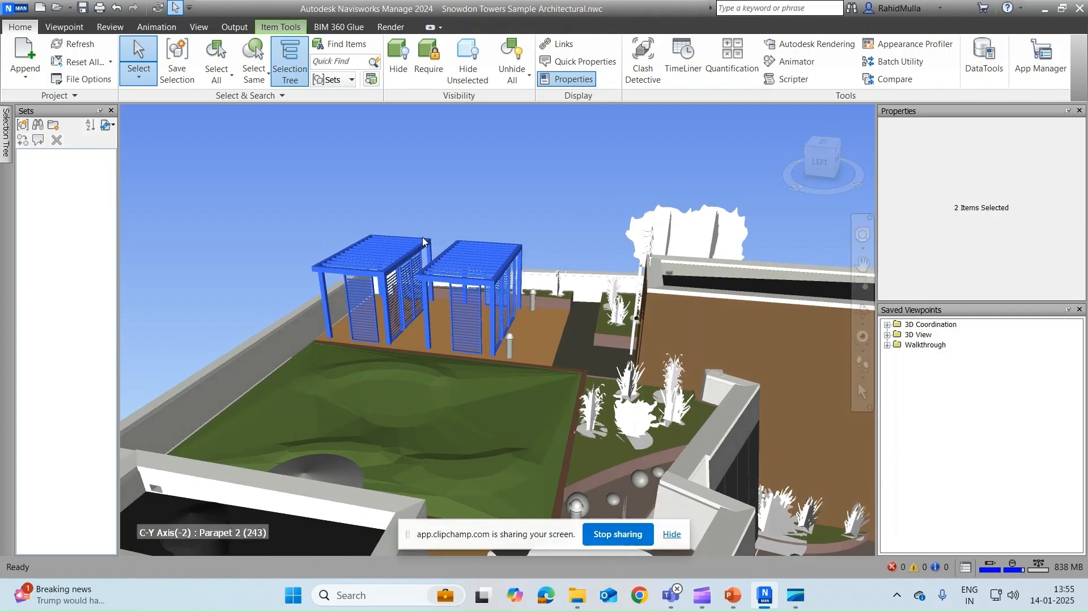
click(478, 200)
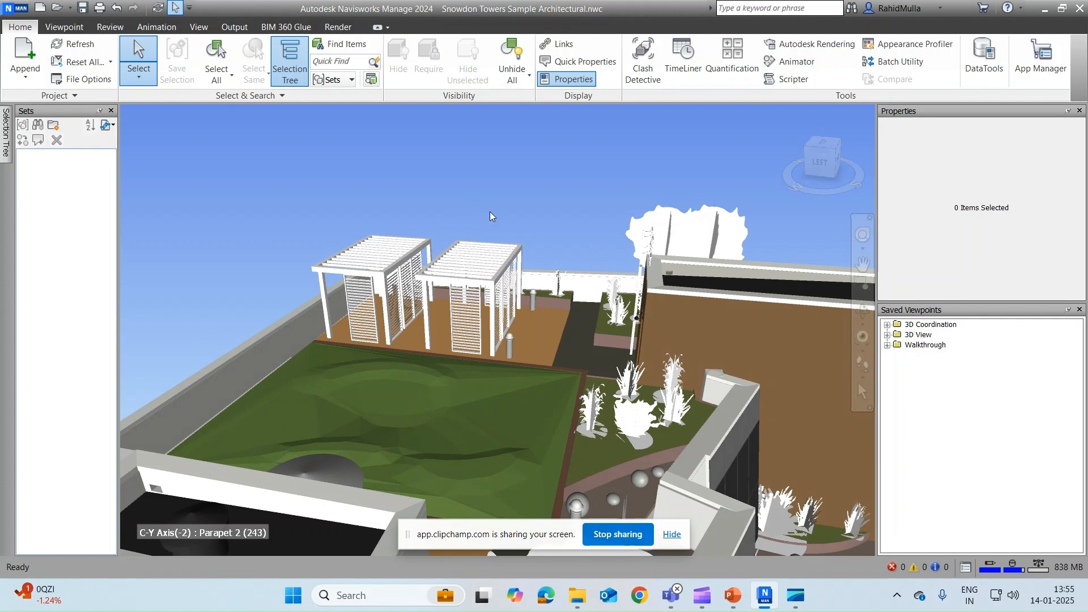
click(483, 290)
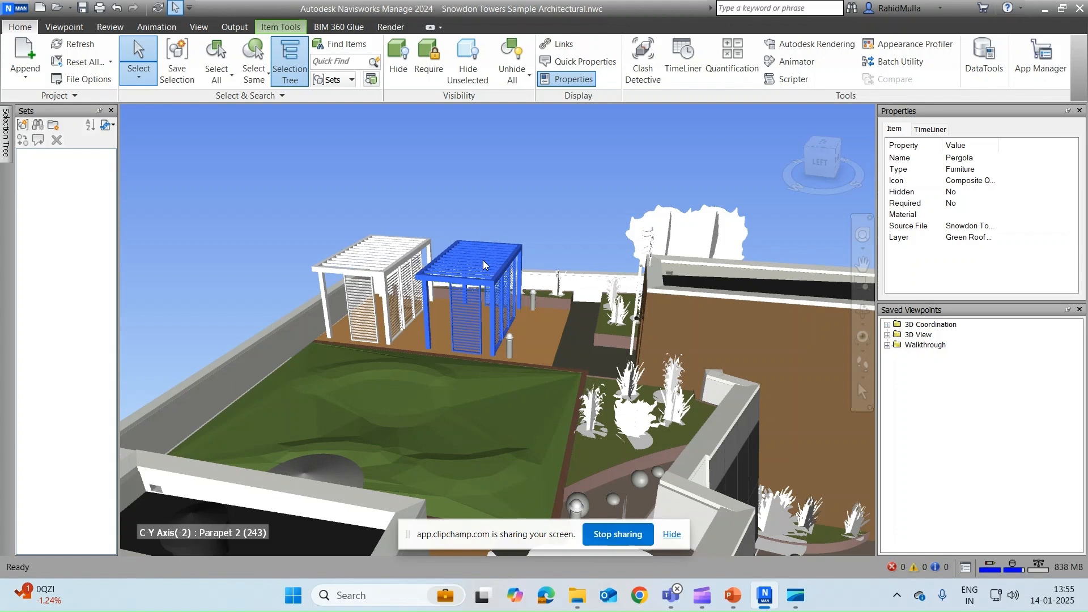
Step: Turn on Quick Properties so the pergola shows Name Pergola and Type Furniture
click(556, 63)
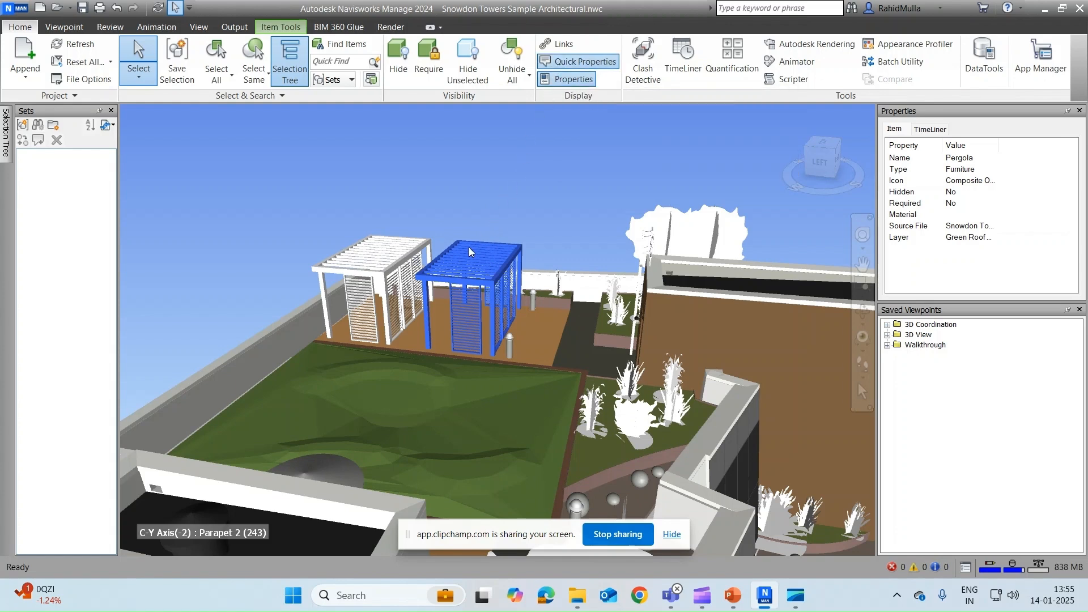
mouse_move(470, 252)
click(8, 12)
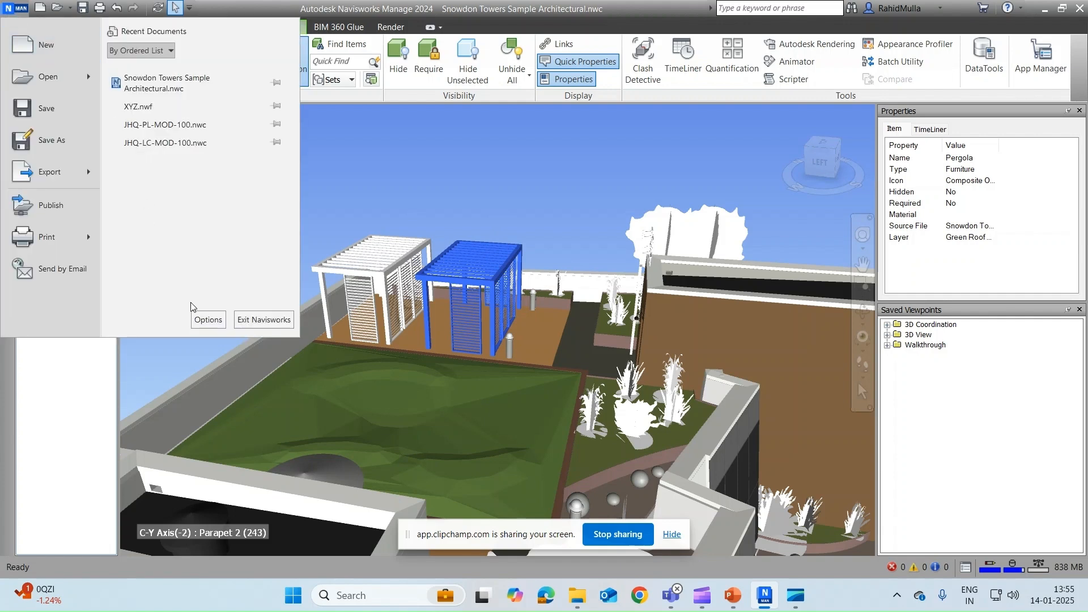
click(206, 320)
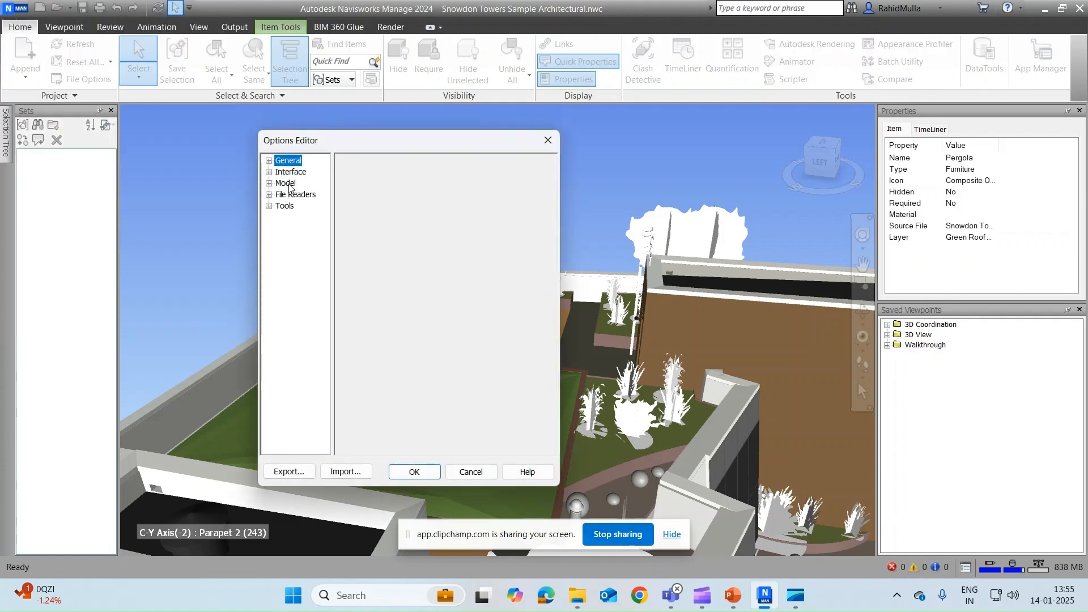
click(269, 172)
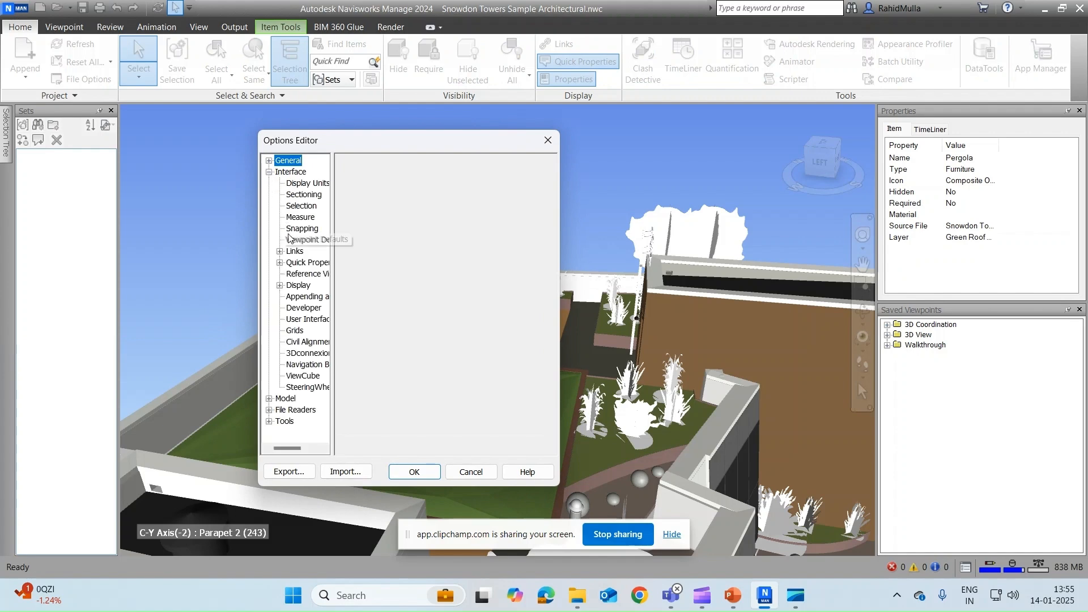
click(300, 274)
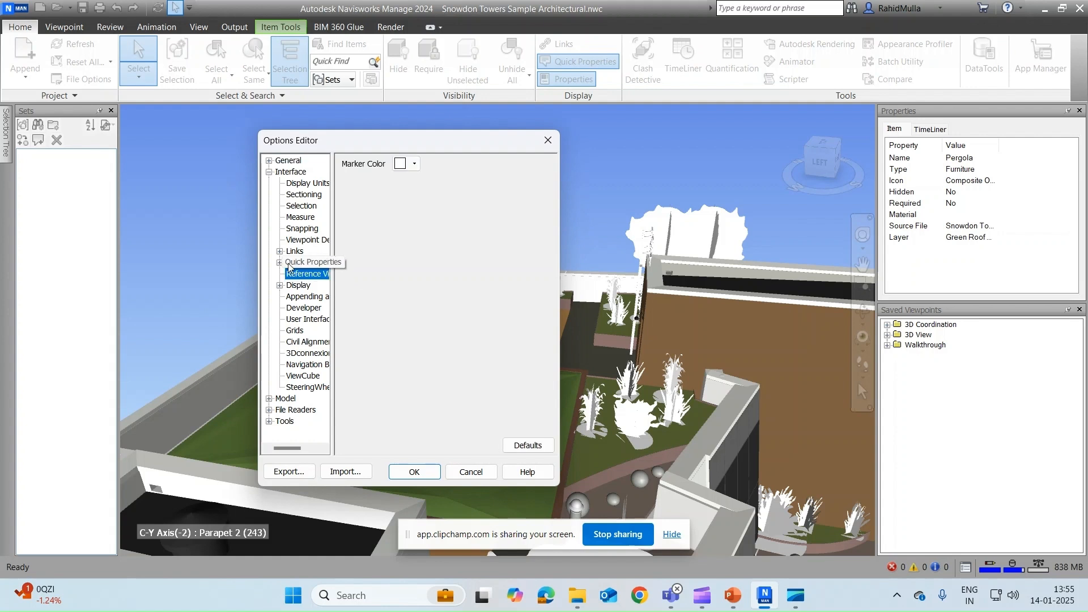
click(280, 263)
click(306, 274)
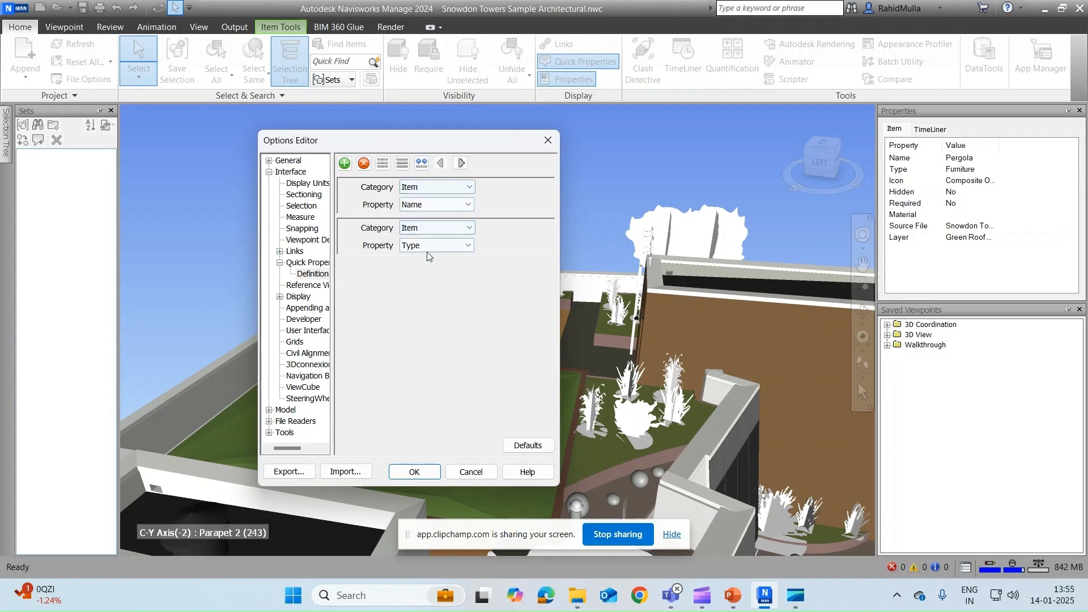
click(548, 141)
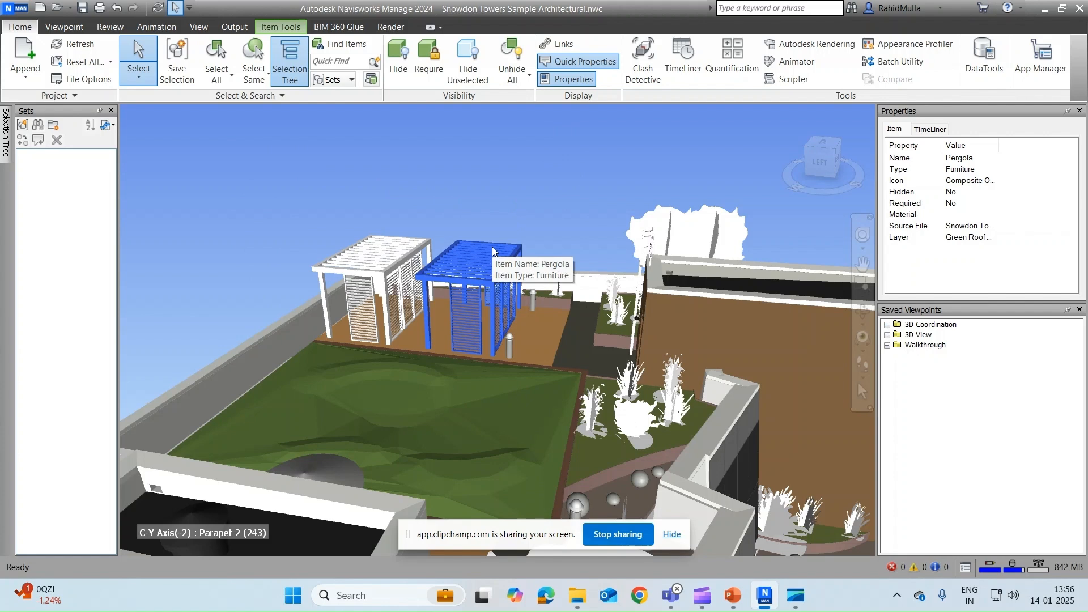
Step: Reselect the right-hand pergola, override its colour to light cyan, then deselect it
click(502, 168)
click(475, 274)
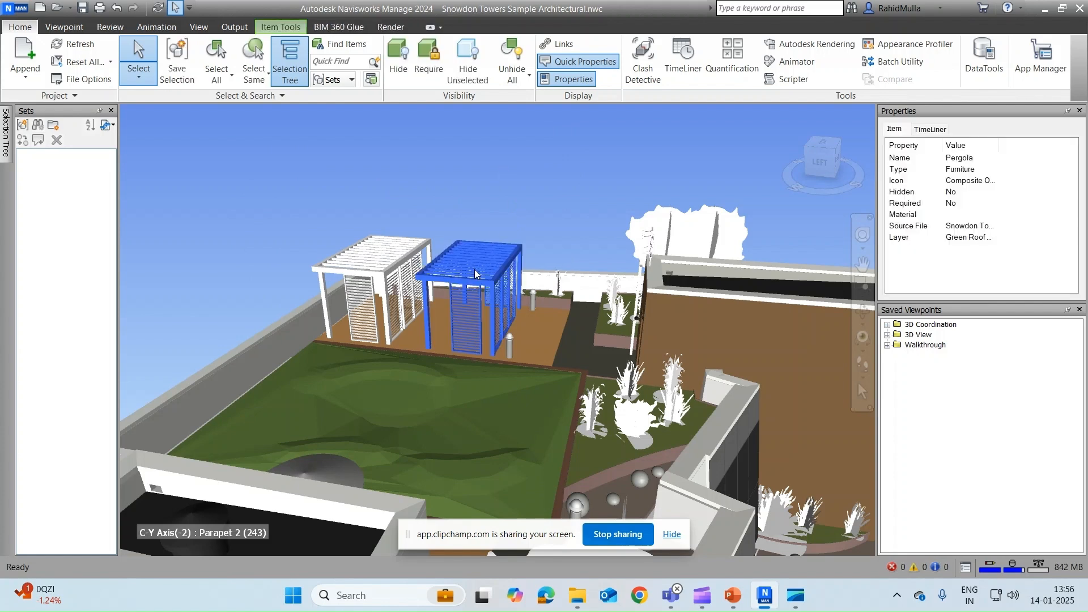
right_click(475, 274)
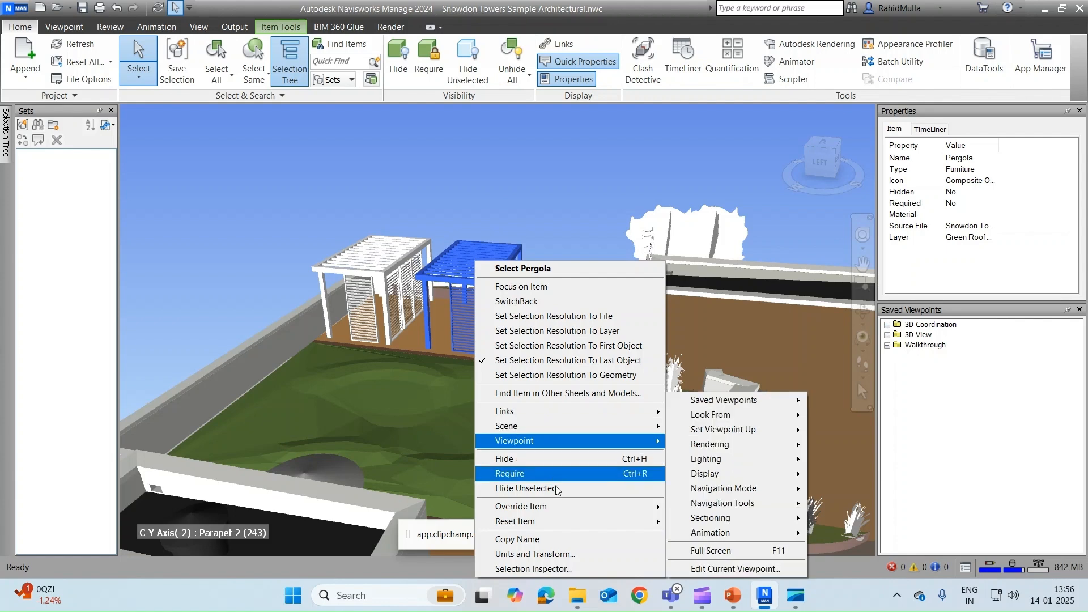
mouse_move(563, 503)
click(728, 507)
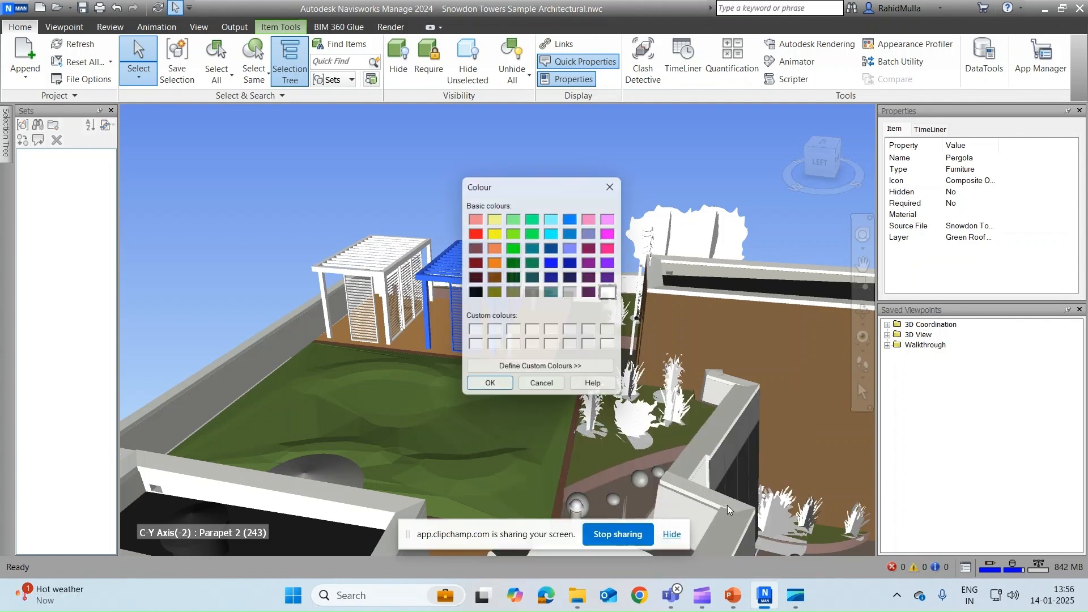
click(556, 219)
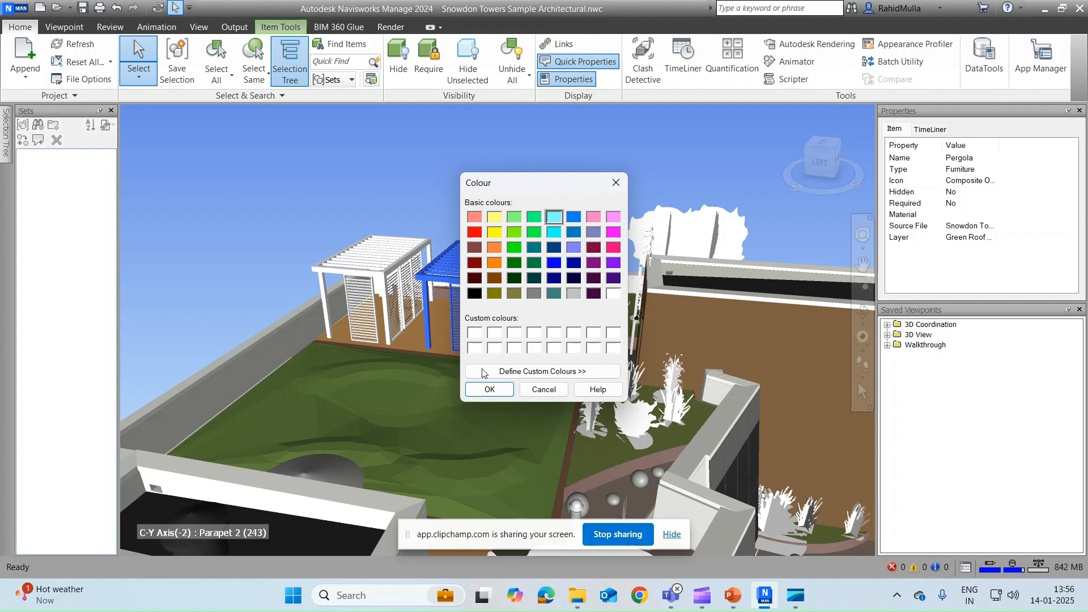
click(488, 390)
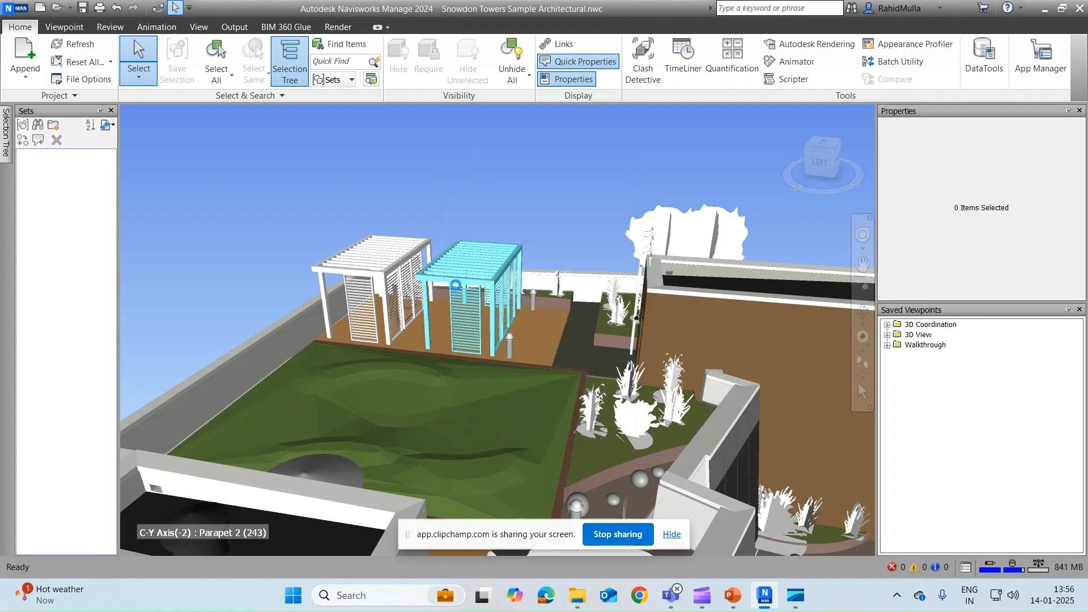
right_click(471, 288)
click(458, 193)
right_click(458, 275)
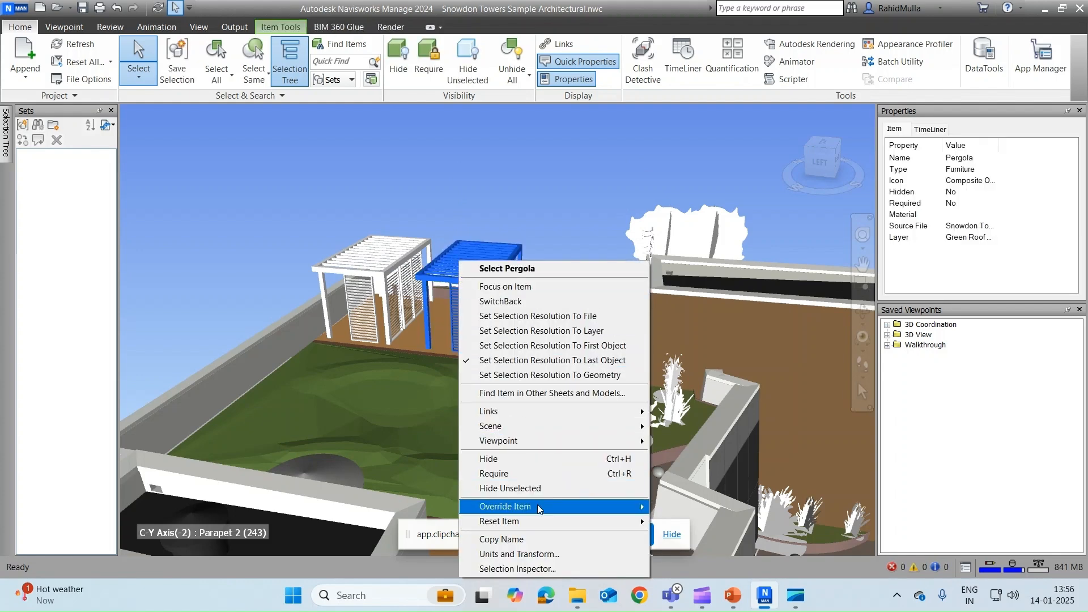
mouse_move(539, 507)
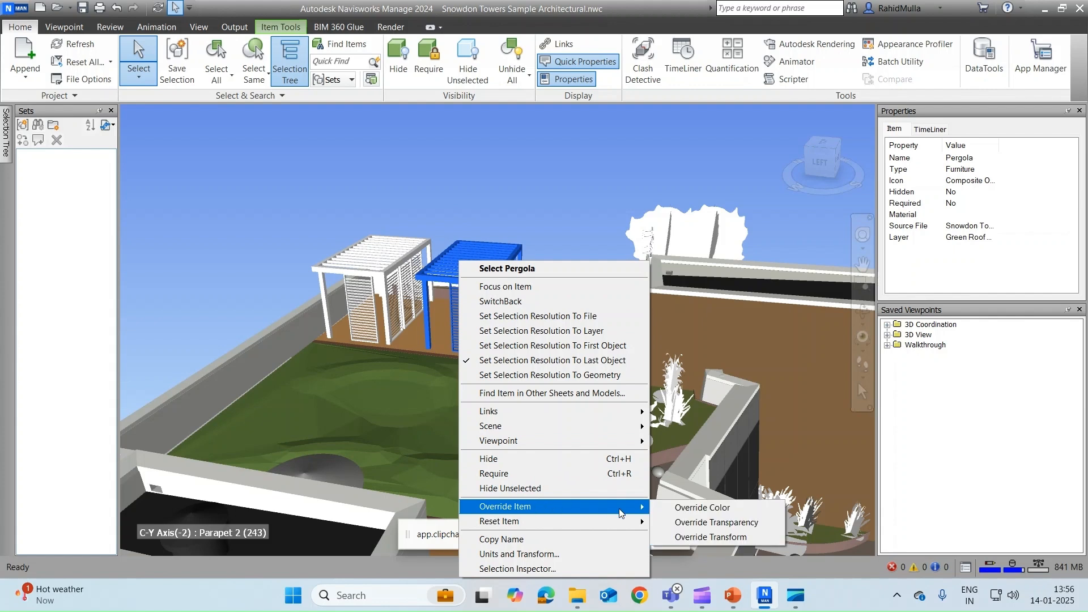
click(720, 538)
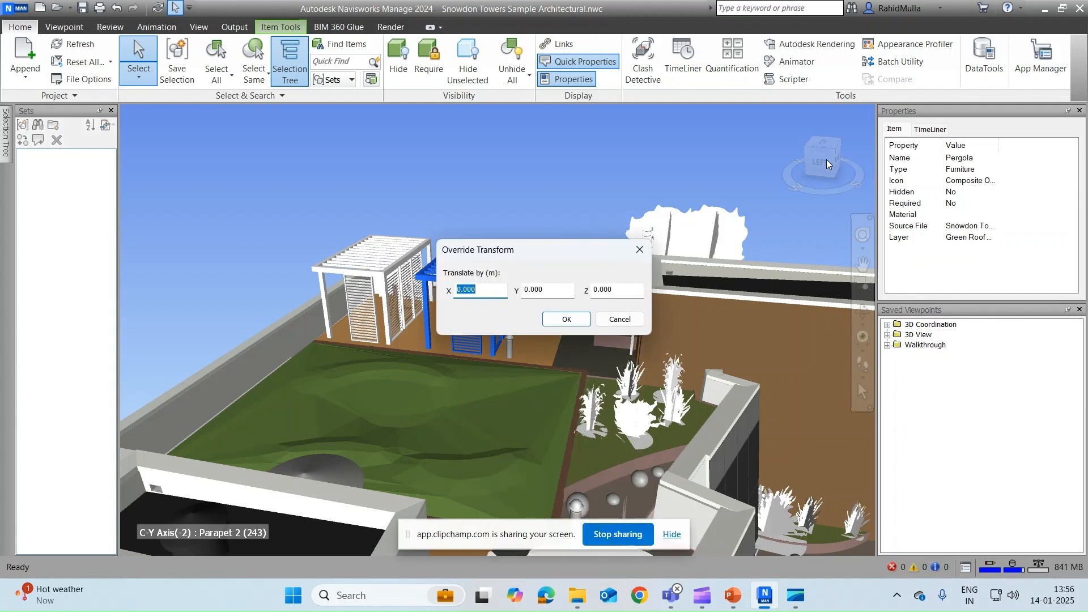
click(620, 320)
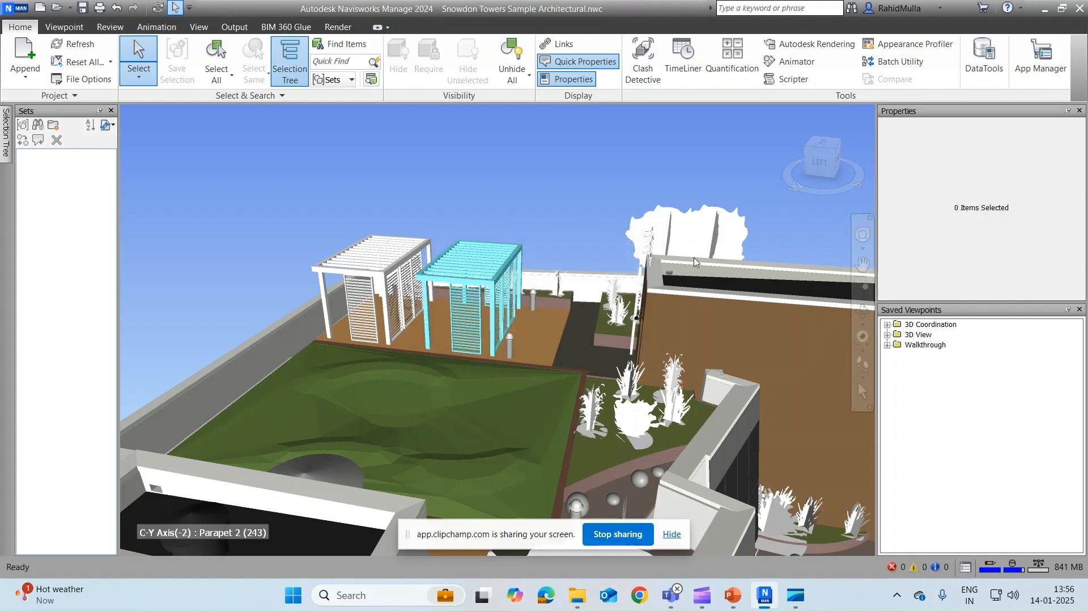
shift+middle_drag(451, 253, 645, 296)
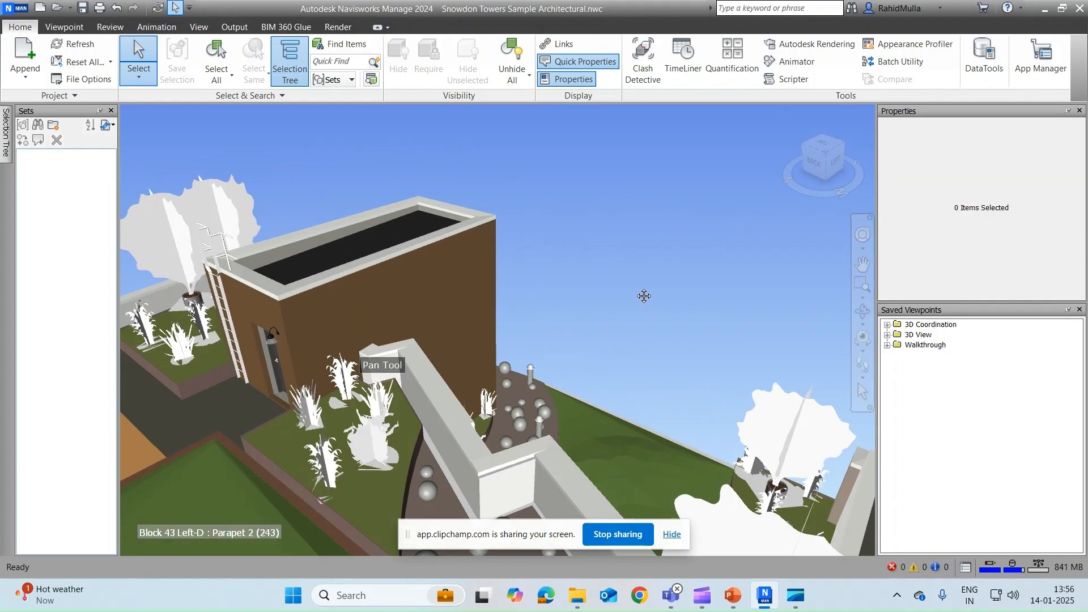
scroll(454, 363, down, 3)
click(476, 356)
Step: Orbit the rooftop and view the pergola from the ViewCube's RIGHT face
scroll(488, 323, up, 2)
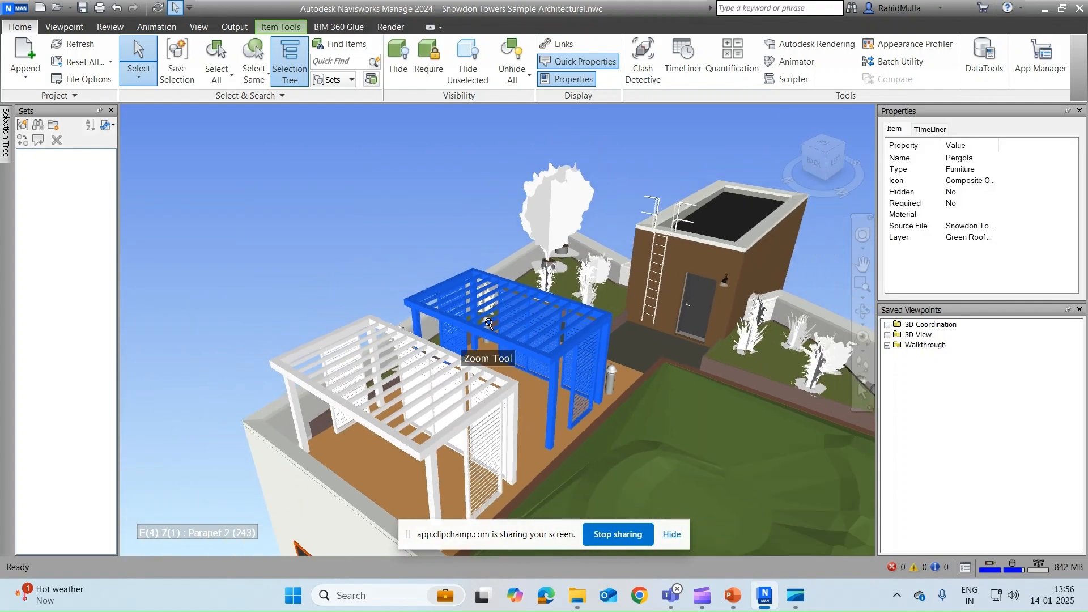
shift+middle_drag(488, 324, 693, 178)
click(822, 160)
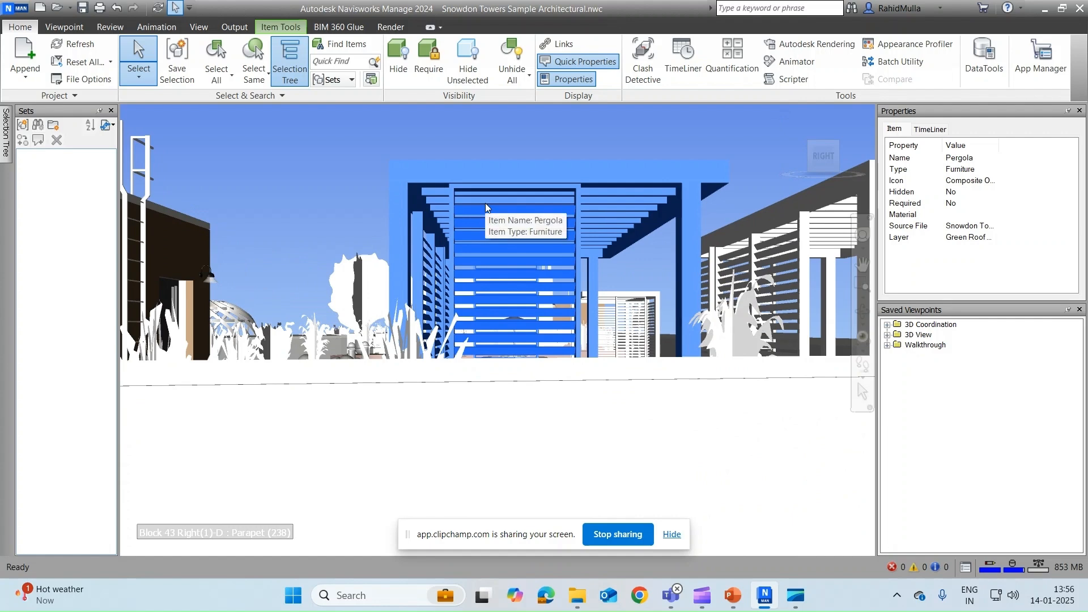
Step: Apply a transform override moving the pergola 0.500 m along Z
right_click(486, 205)
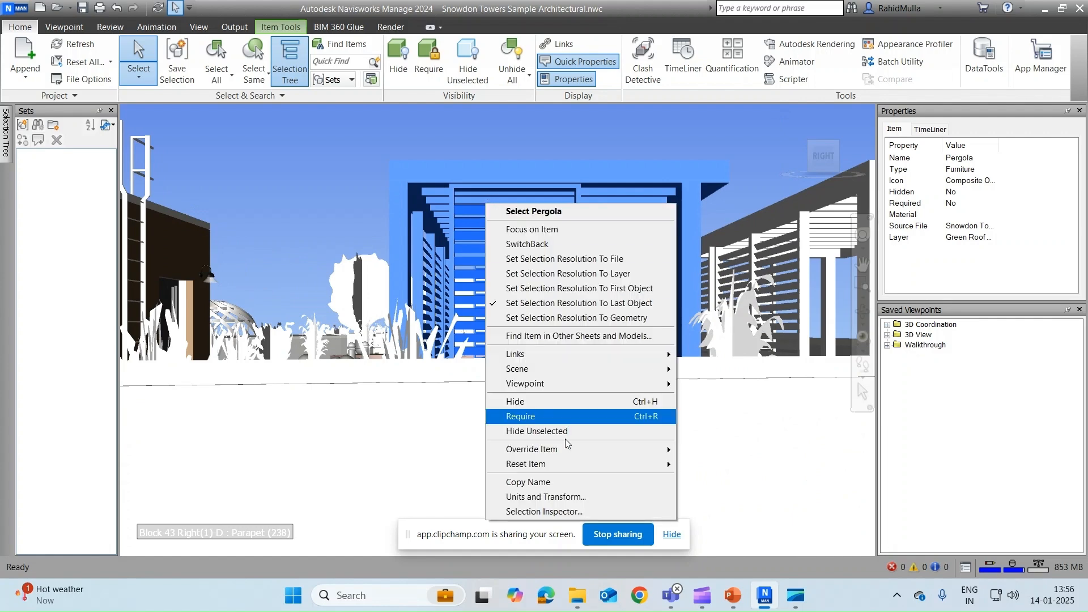
mouse_move(667, 450)
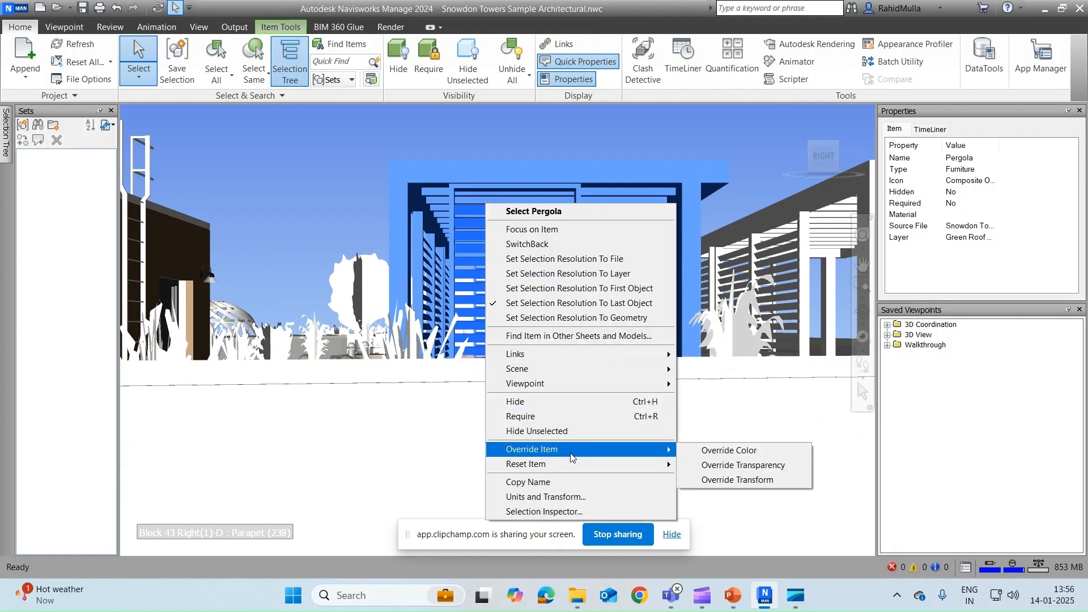
click(749, 479)
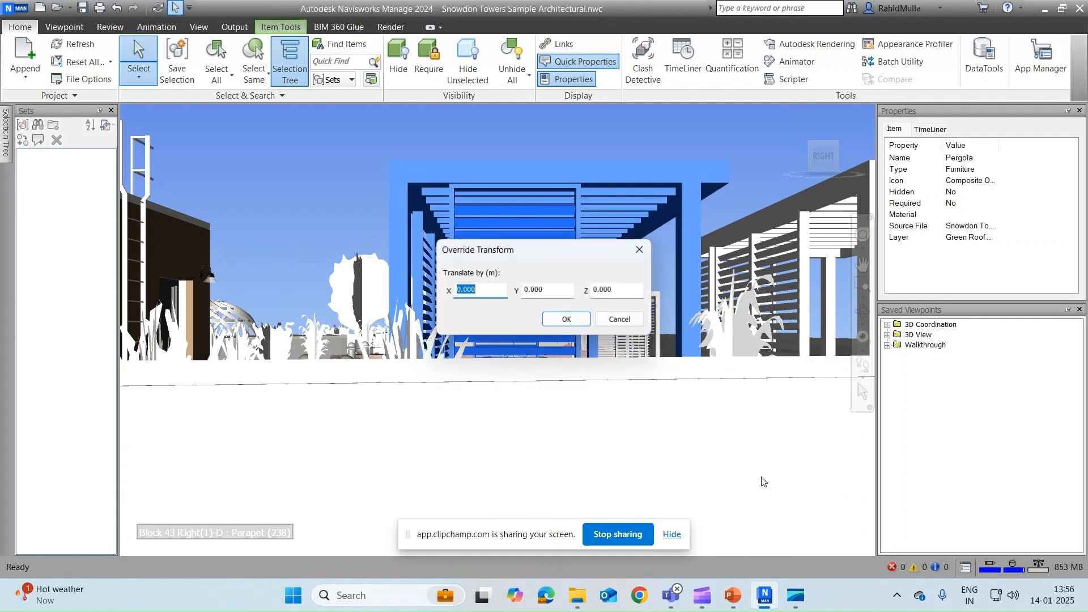
double_click(610, 291)
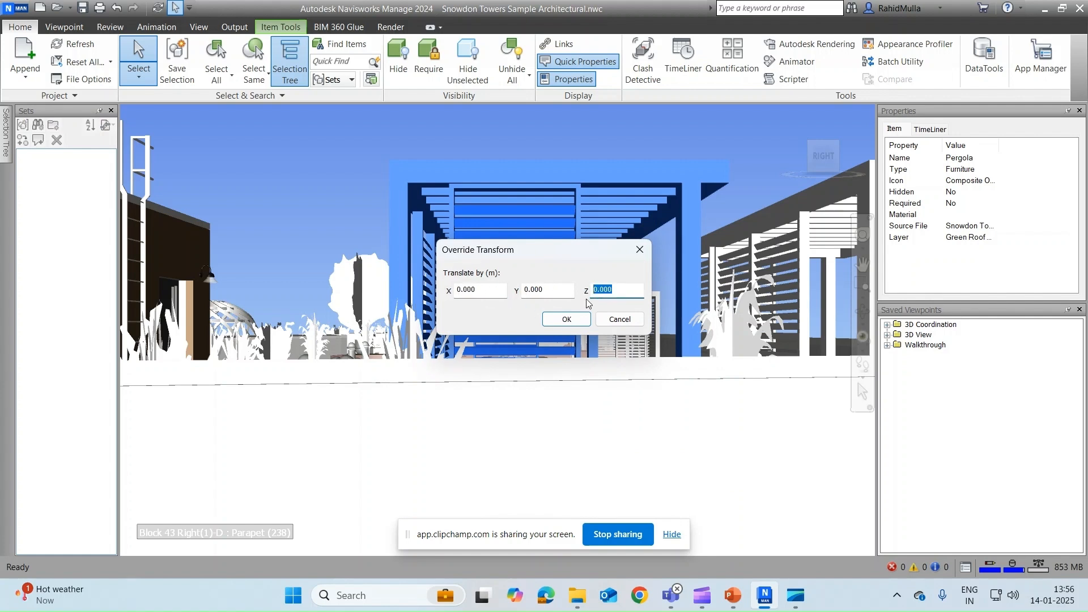
text(0)
click(567, 319)
scroll(572, 317, down, 2)
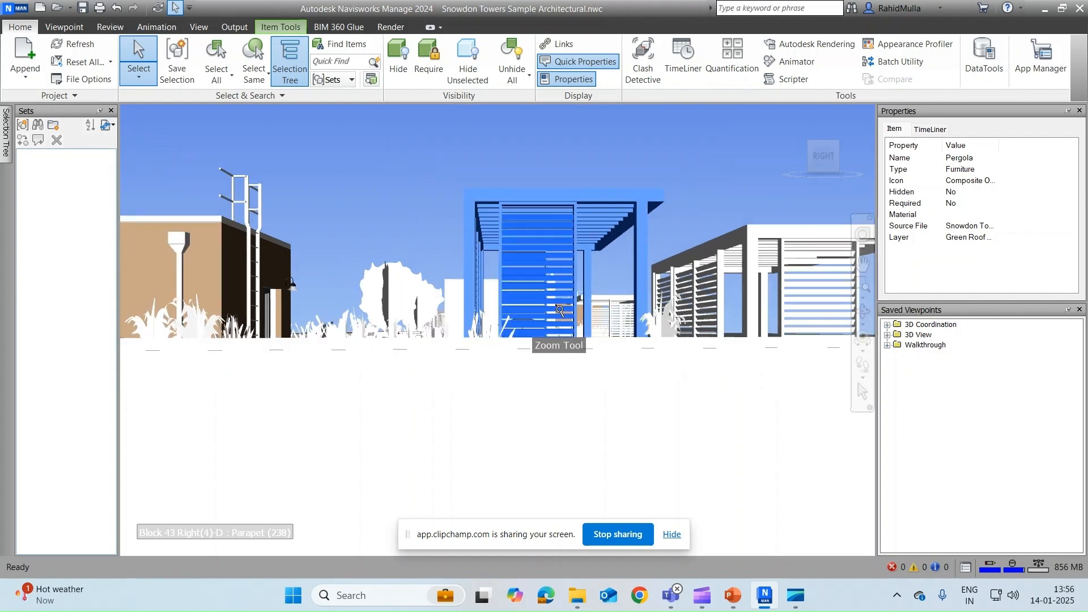
scroll(475, 290, up, 2)
scroll(457, 211, up, 2)
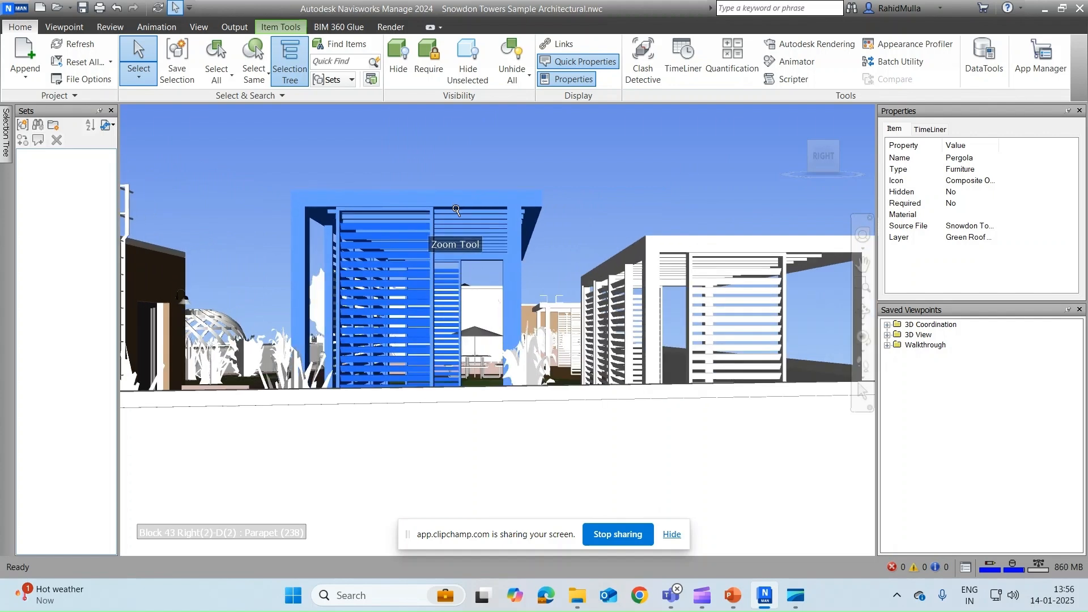
scroll(457, 210, up, 1)
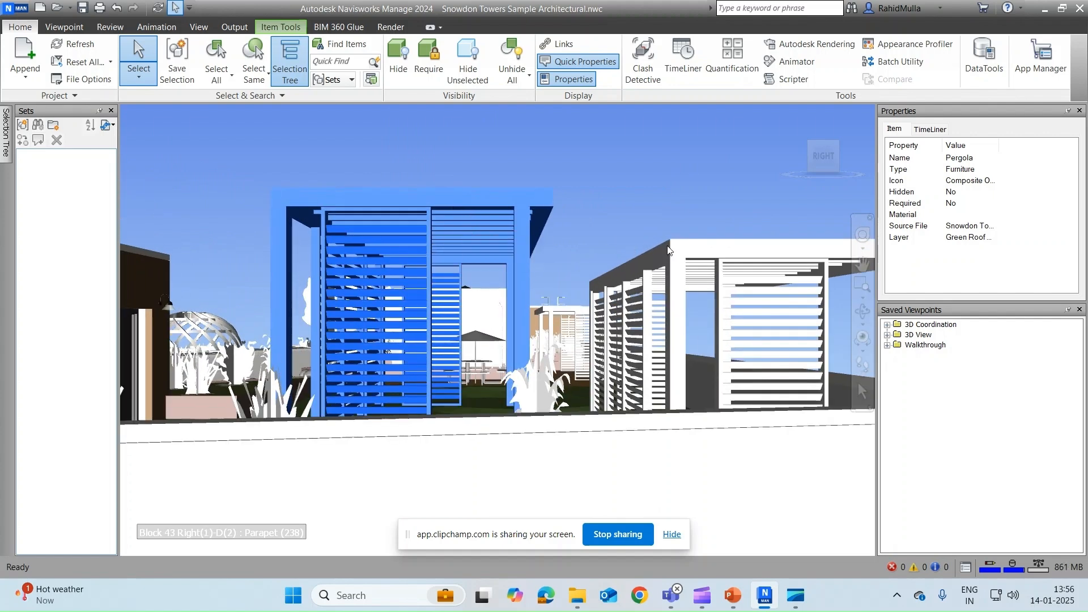
Step: Change the pergola's transform override to a 1 m Z offset and orbit to inspect it
right_click(474, 223)
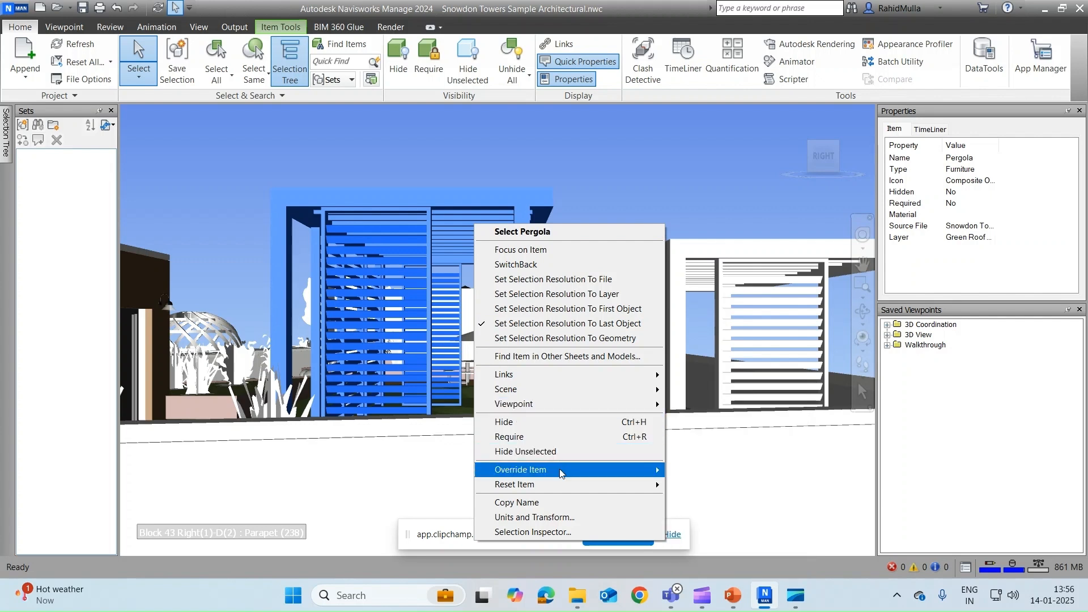
mouse_move(652, 470)
click(743, 500)
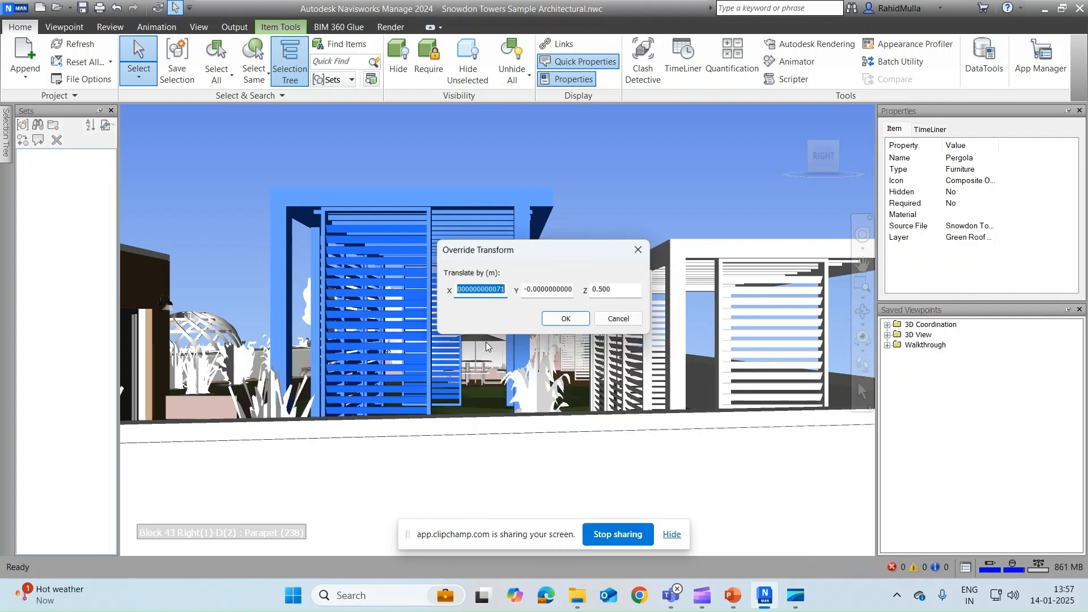
double_click(603, 289)
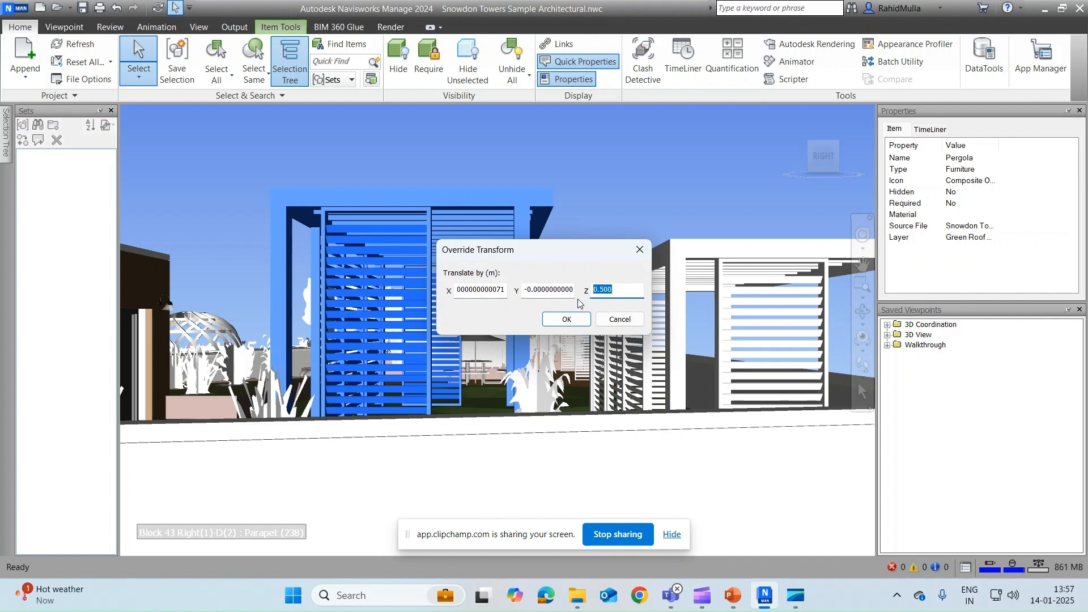
text(1)
click(573, 321)
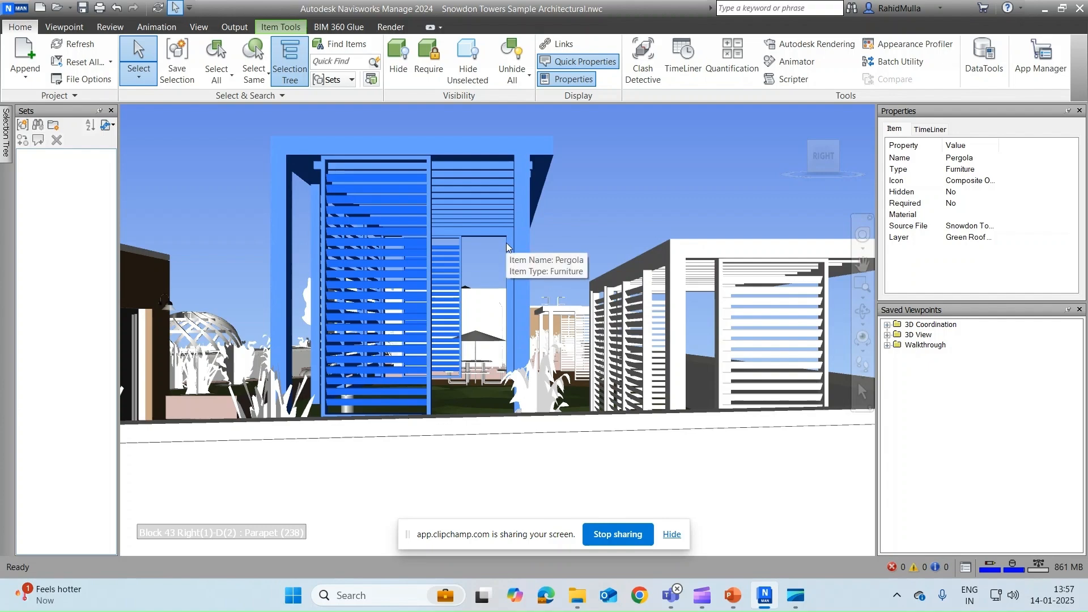
shift+middle_drag(475, 233, 648, 233)
scroll(641, 236, up, 1)
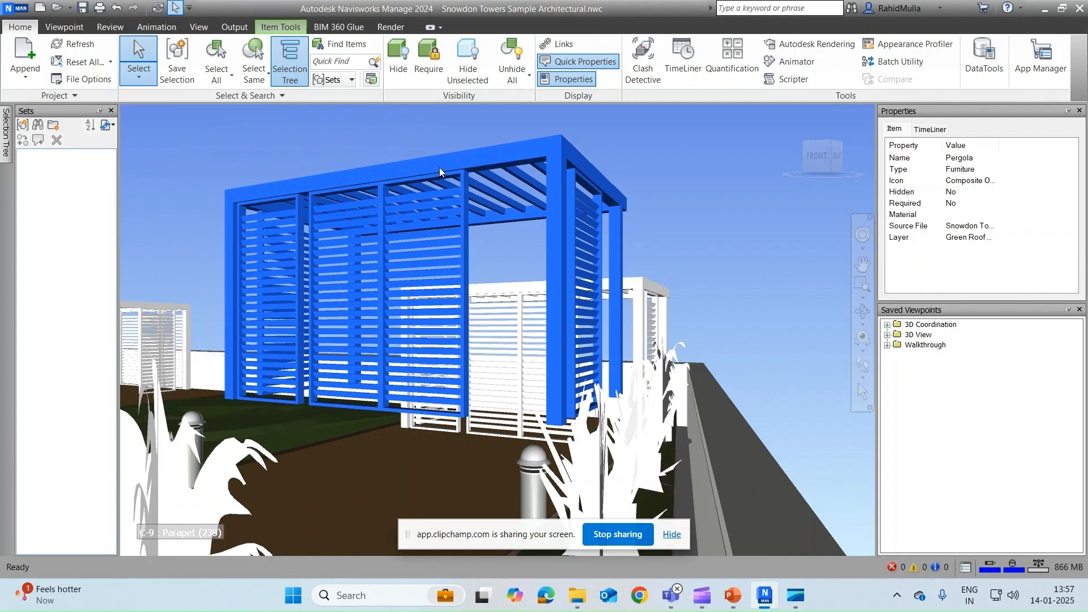
Step: Reset the pergola's transform, then override its transparency to 80%
click(301, 24)
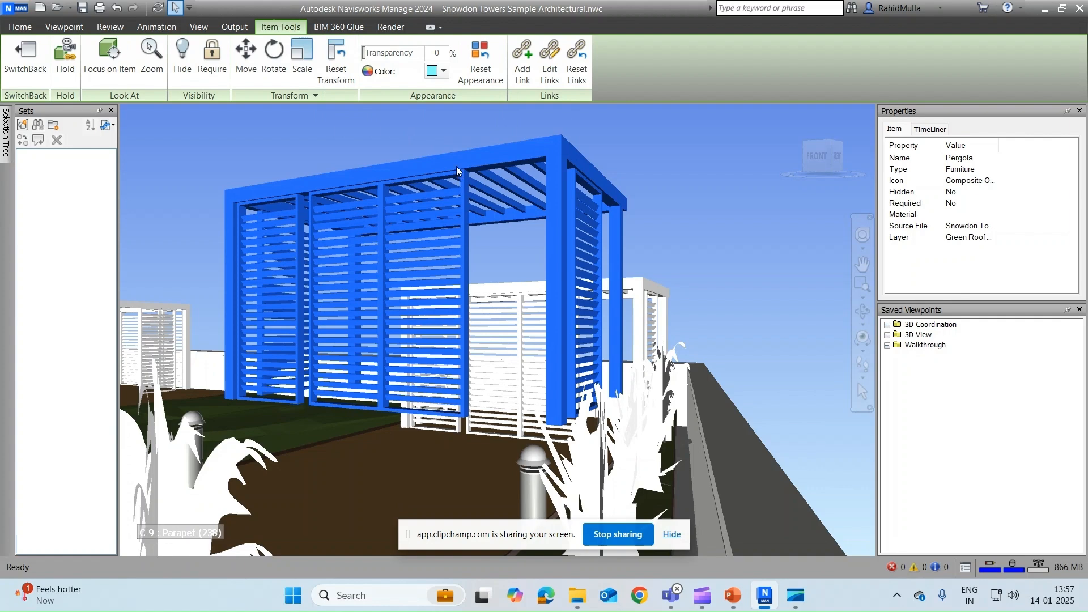
click(339, 65)
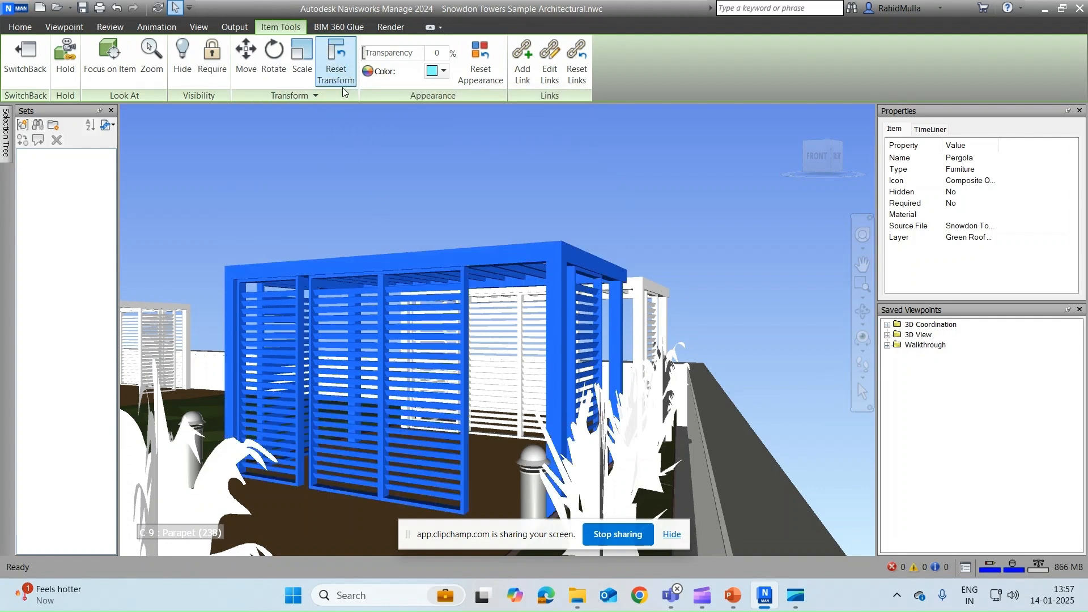
right_click(424, 262)
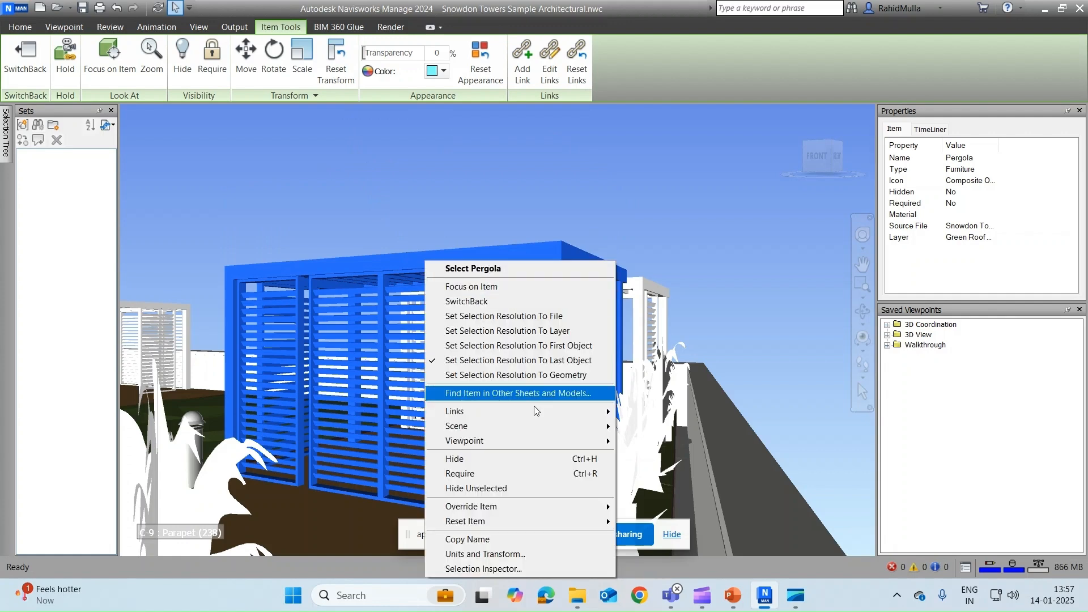
mouse_move(542, 516)
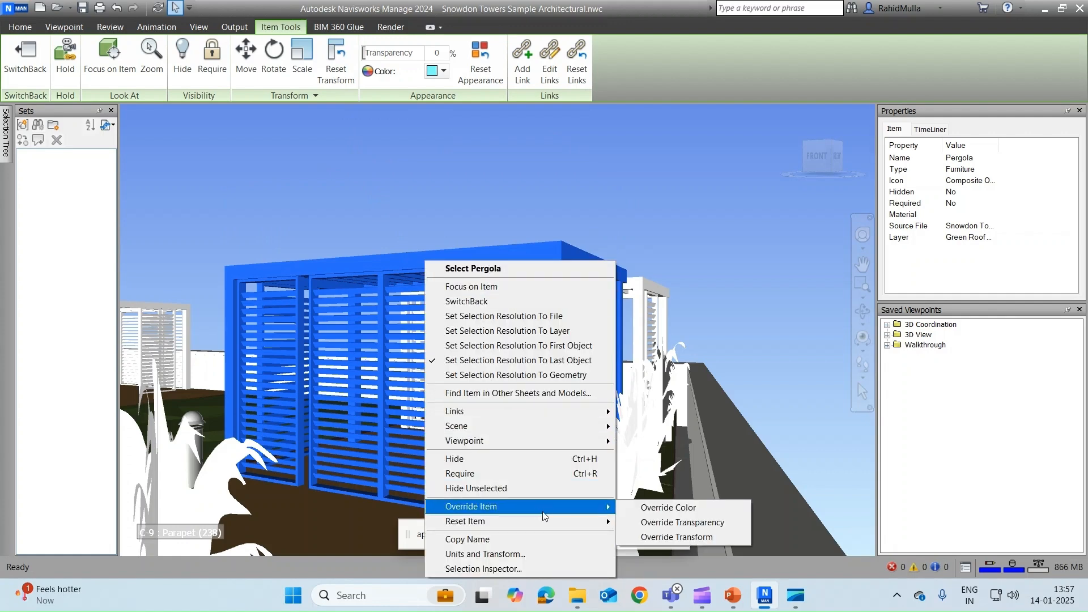
click(655, 528)
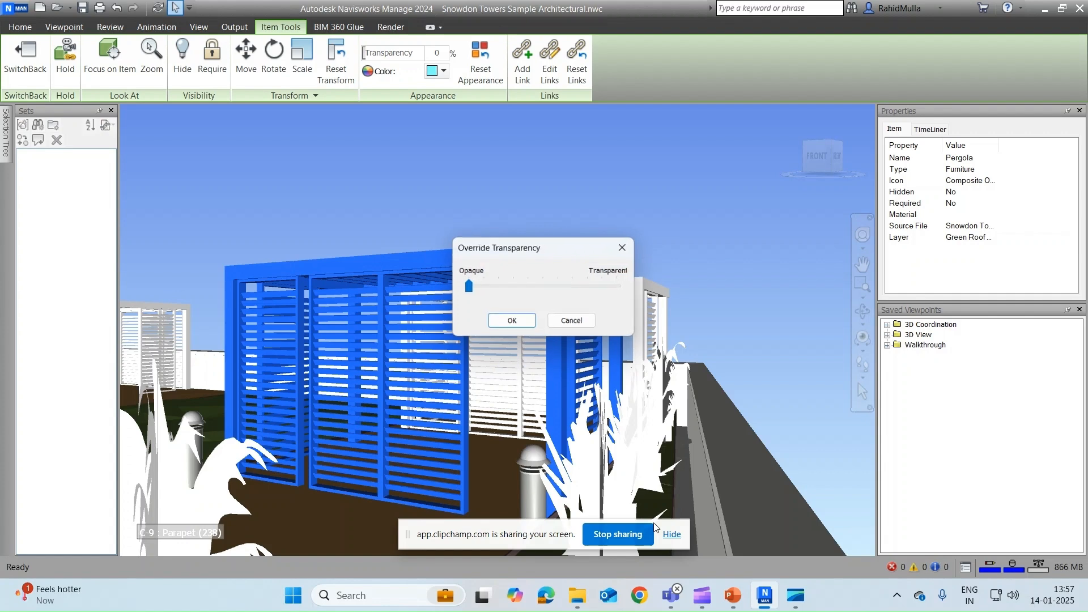
drag(475, 288, 583, 287)
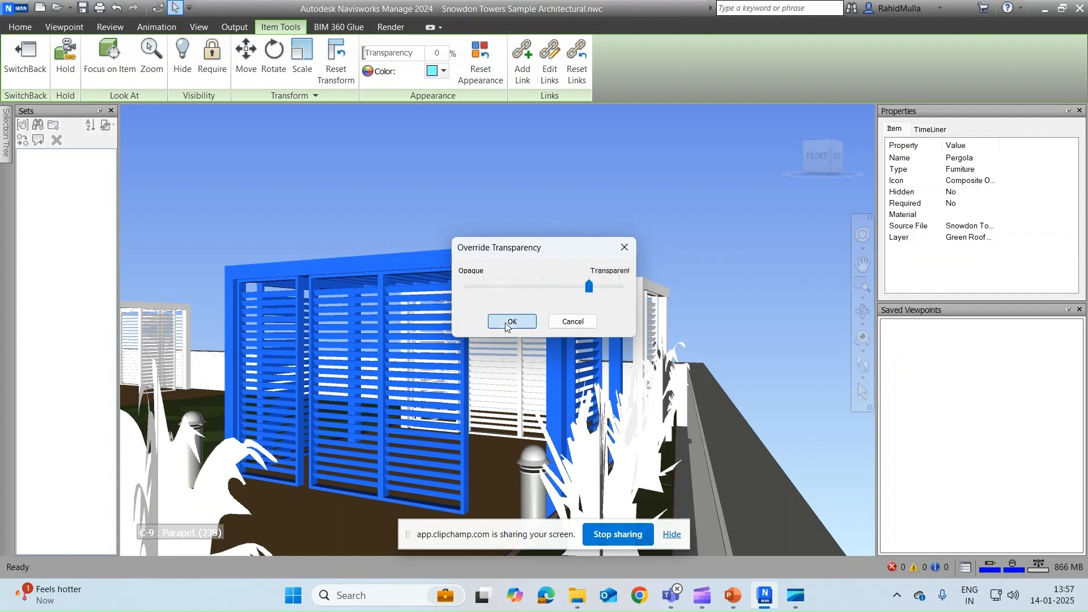
click(512, 321)
click(564, 172)
Step: Orbit to look down on the see-through pergola and reselect it
shift+middle_drag(555, 198, 476, 275)
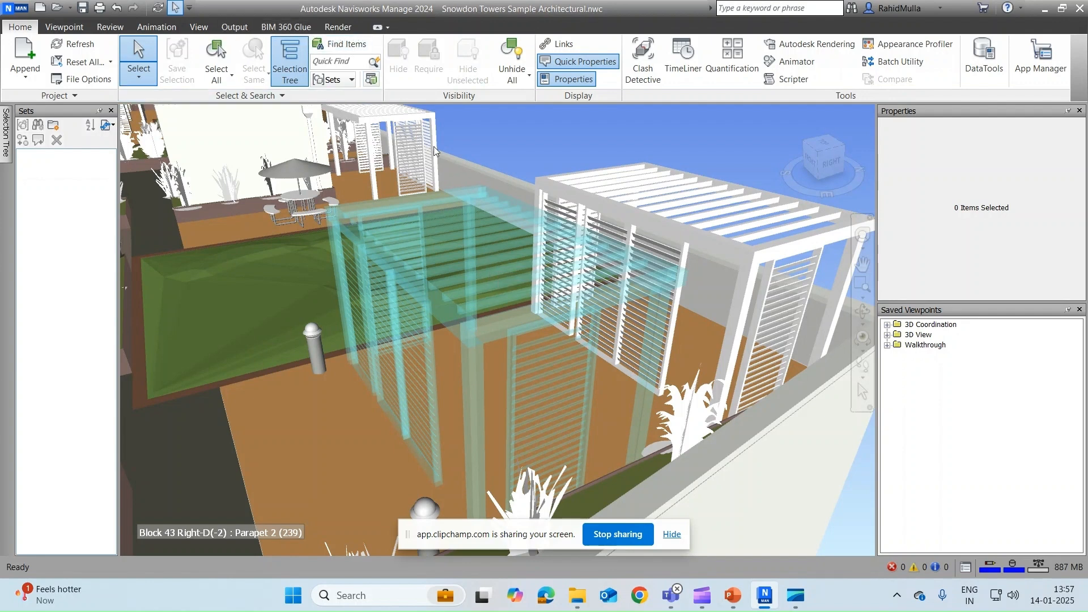
click(502, 343)
click(504, 331)
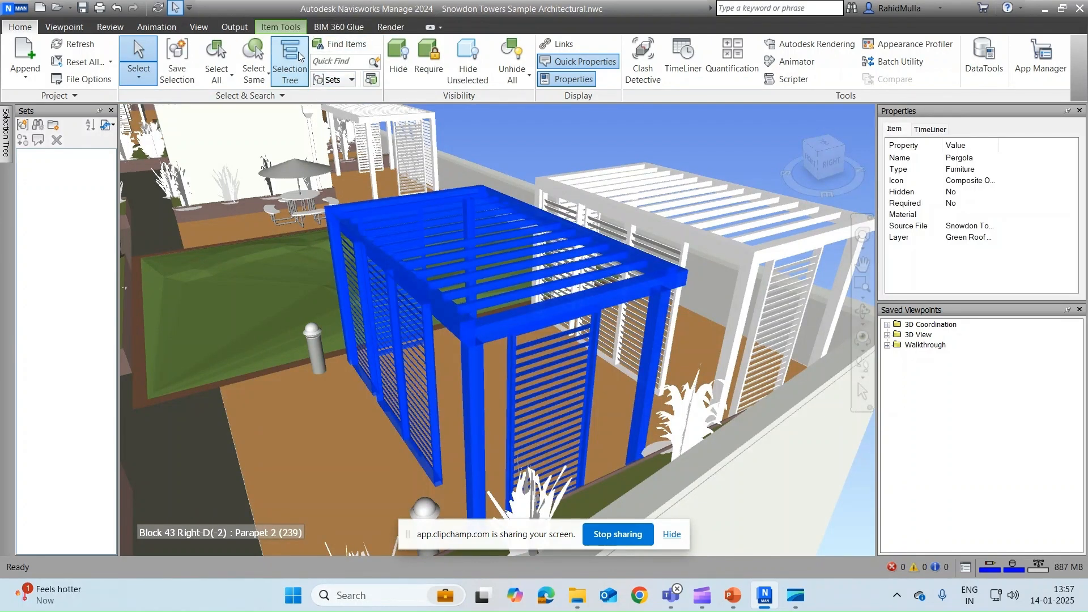
click(291, 29)
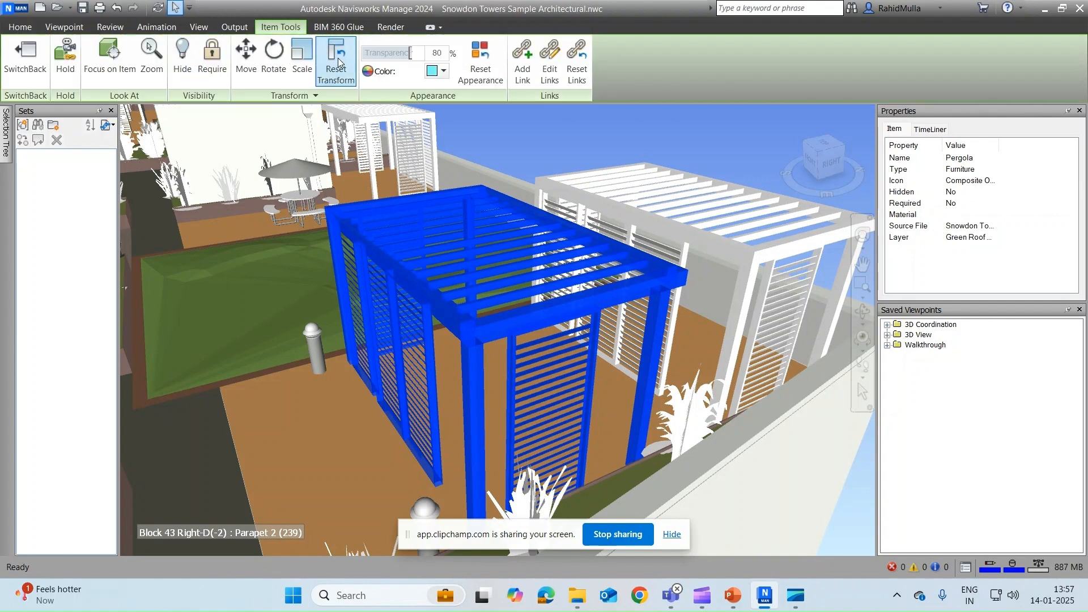
click(609, 130)
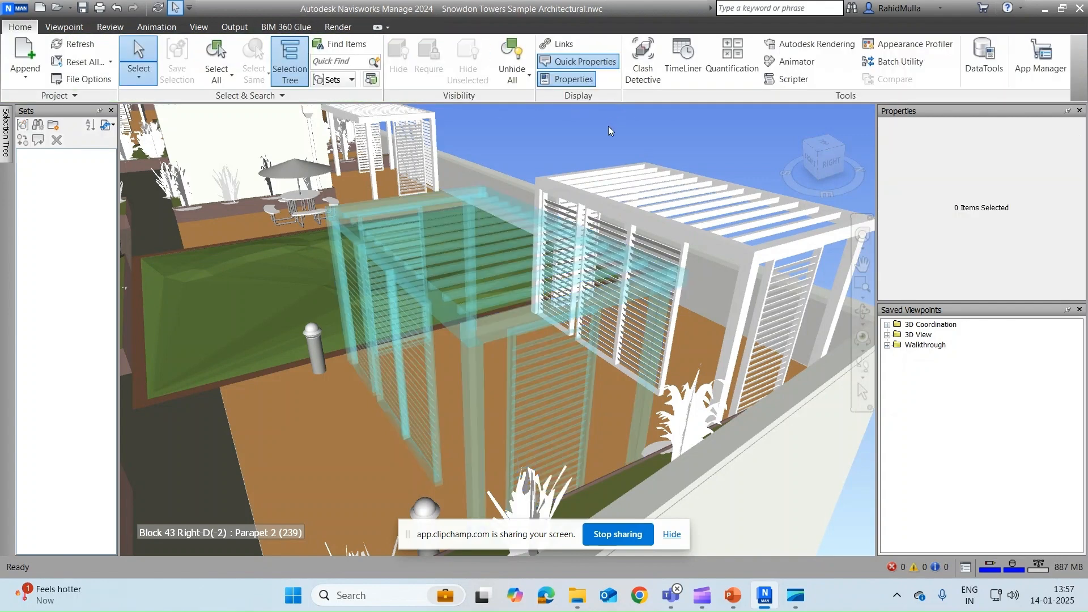
click(481, 255)
Step: Override the pergola's transparency back to fully opaque and deselect it
right_click(481, 255)
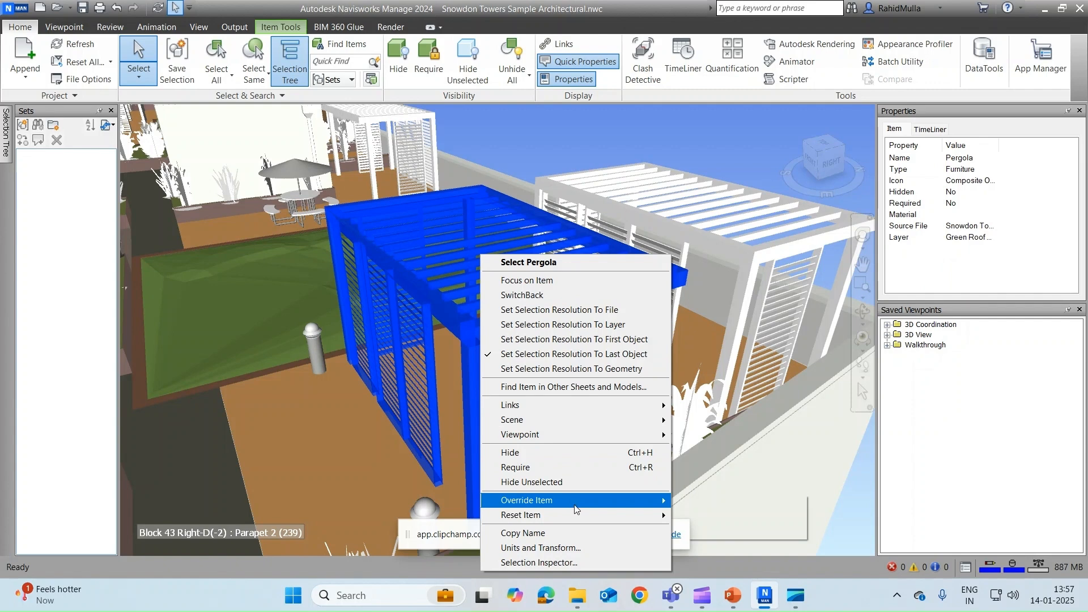
mouse_move(575, 509)
click(737, 517)
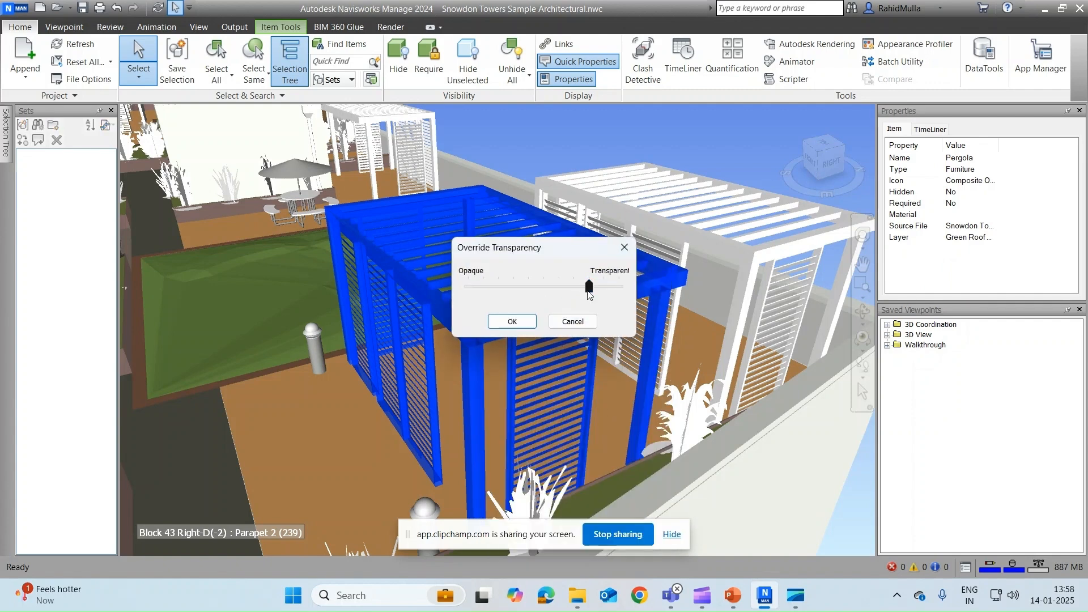
drag(588, 290, 454, 309)
click(509, 320)
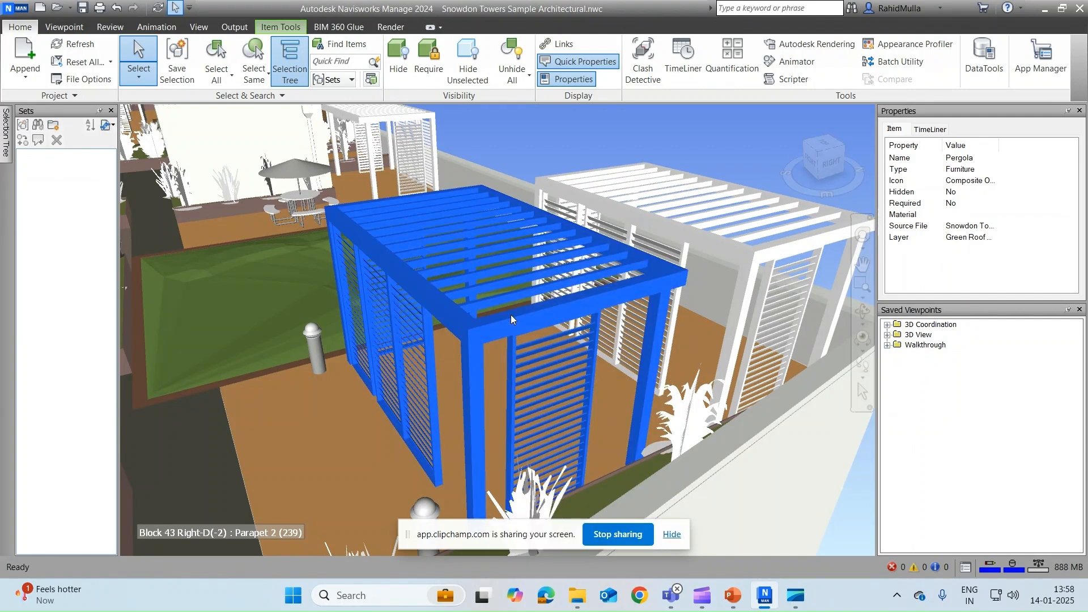
click(542, 155)
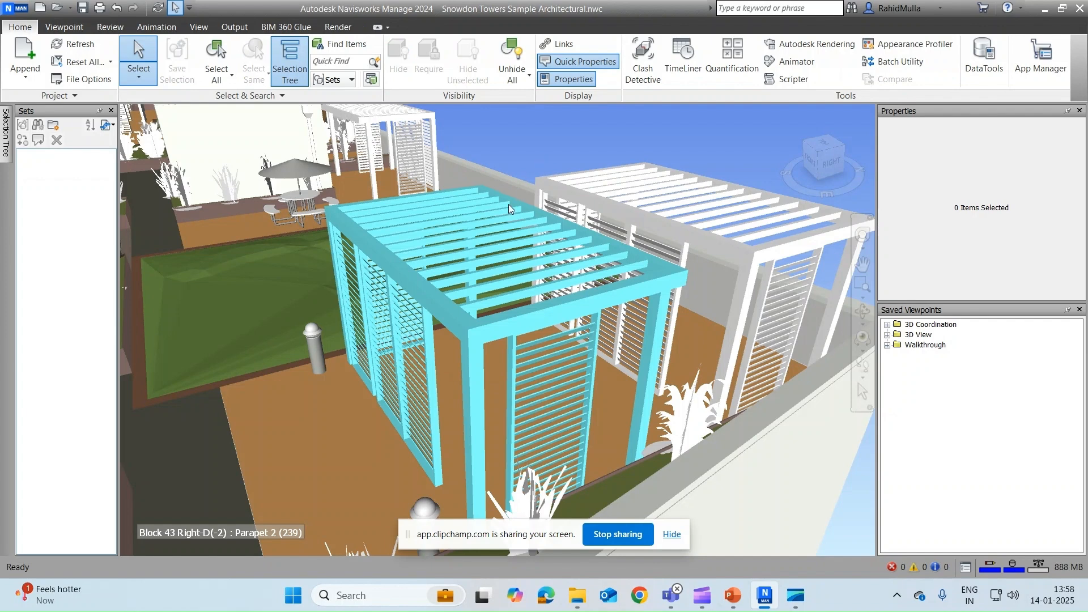
Step: Reselect the pergola and hide it from the view
mouse_move(508, 204)
click(542, 242)
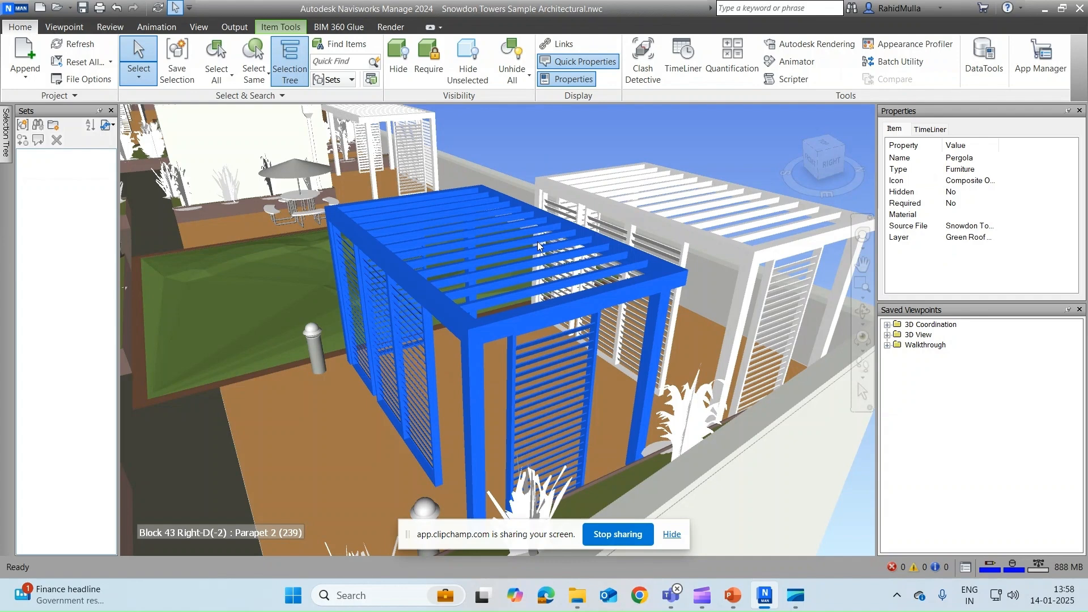
right_click(537, 241)
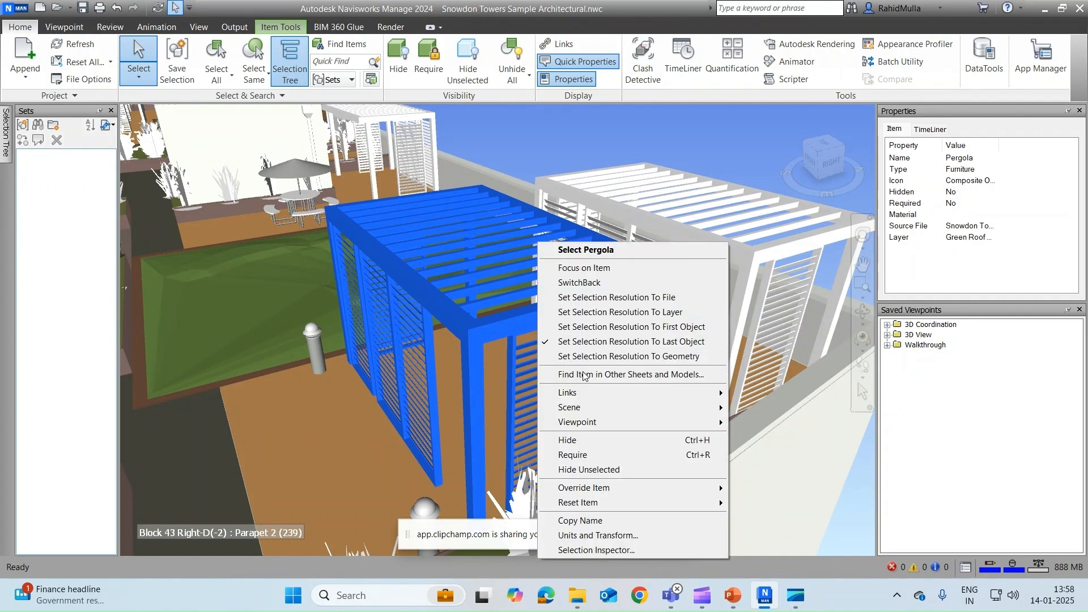
click(581, 440)
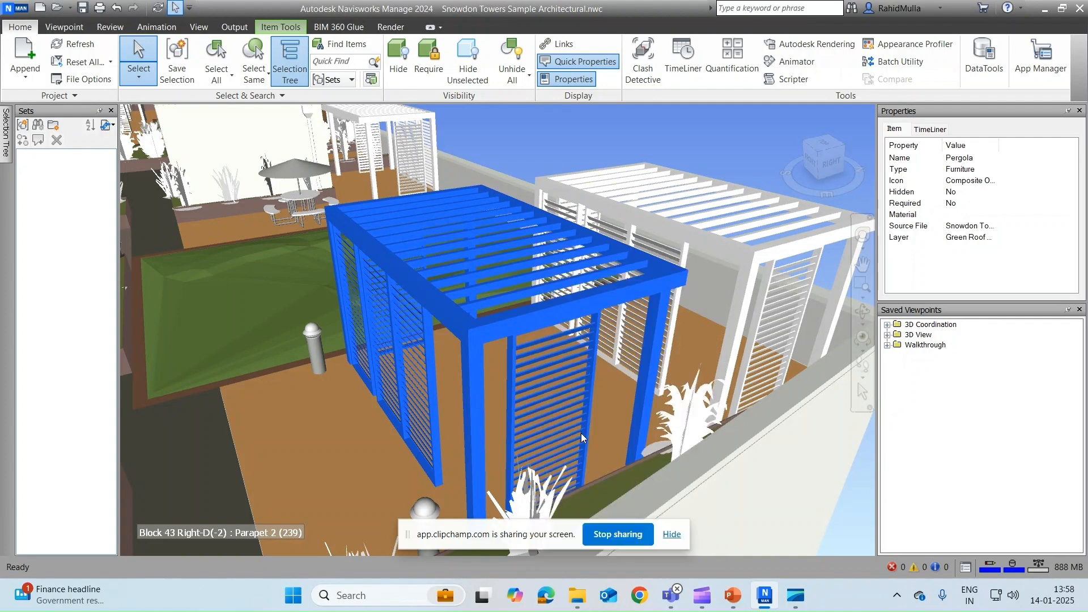
right_click(551, 138)
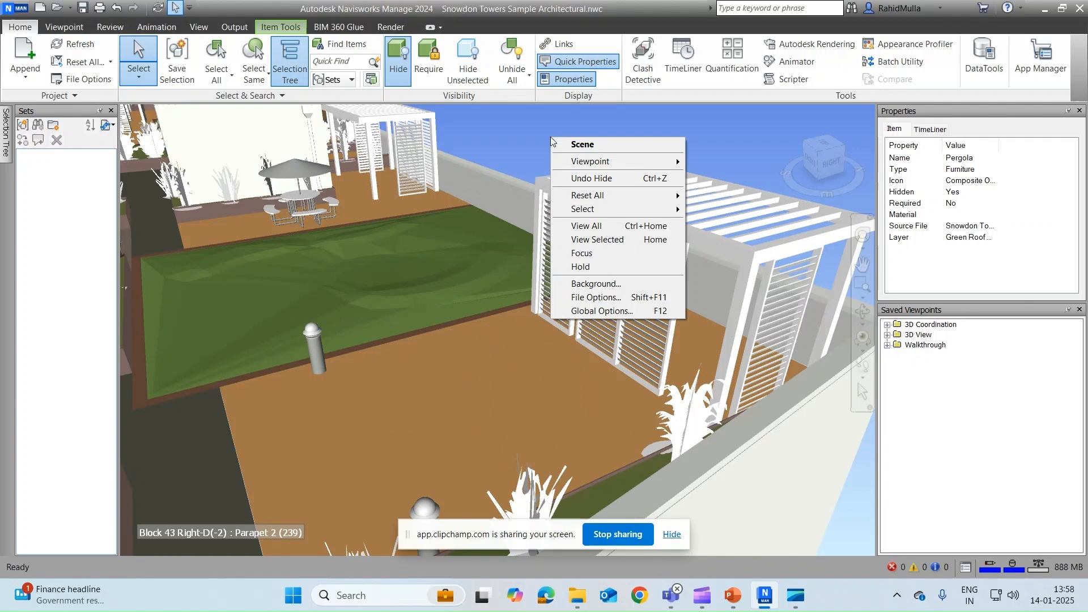
click(403, 64)
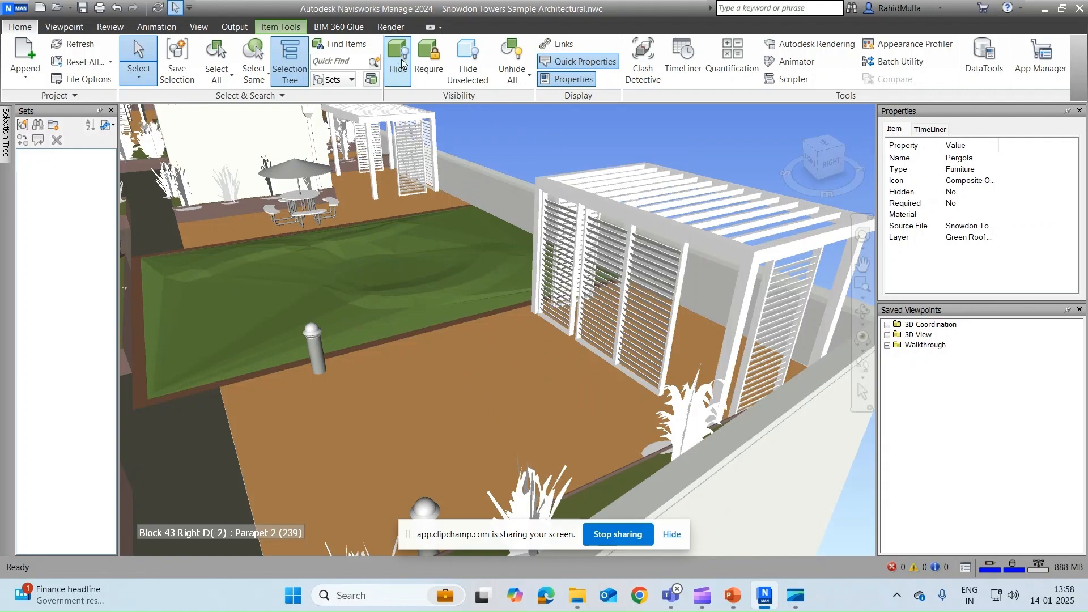
click(524, 123)
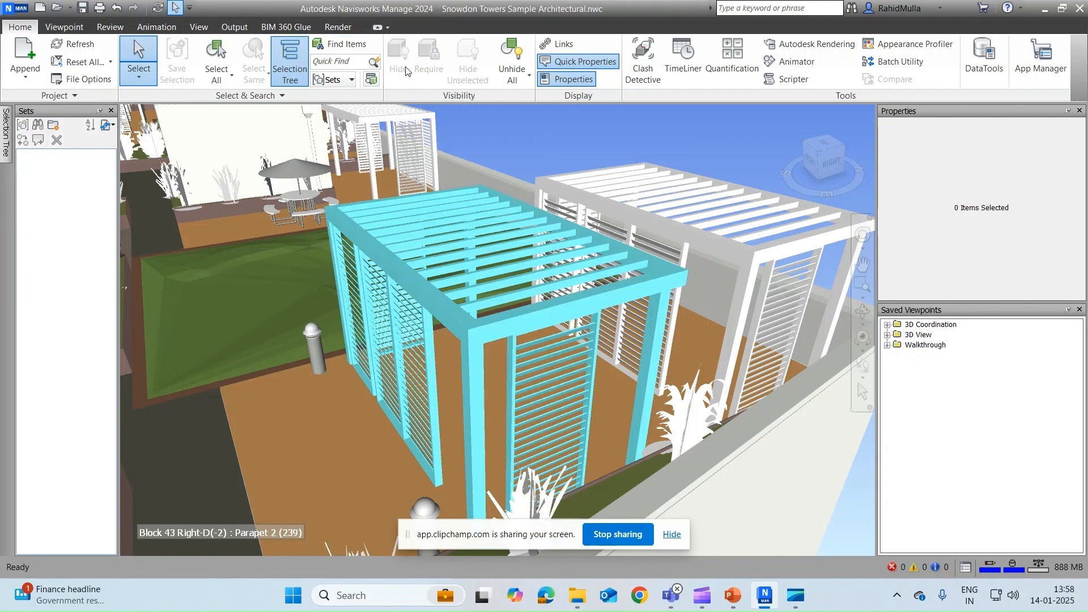
click(461, 252)
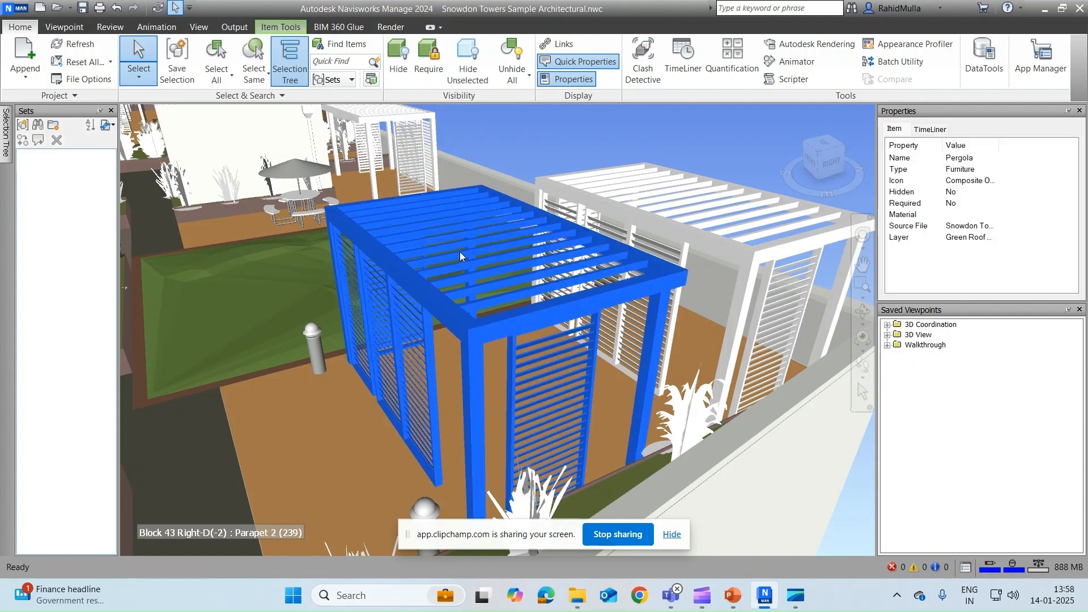
right_click(460, 252)
click(406, 80)
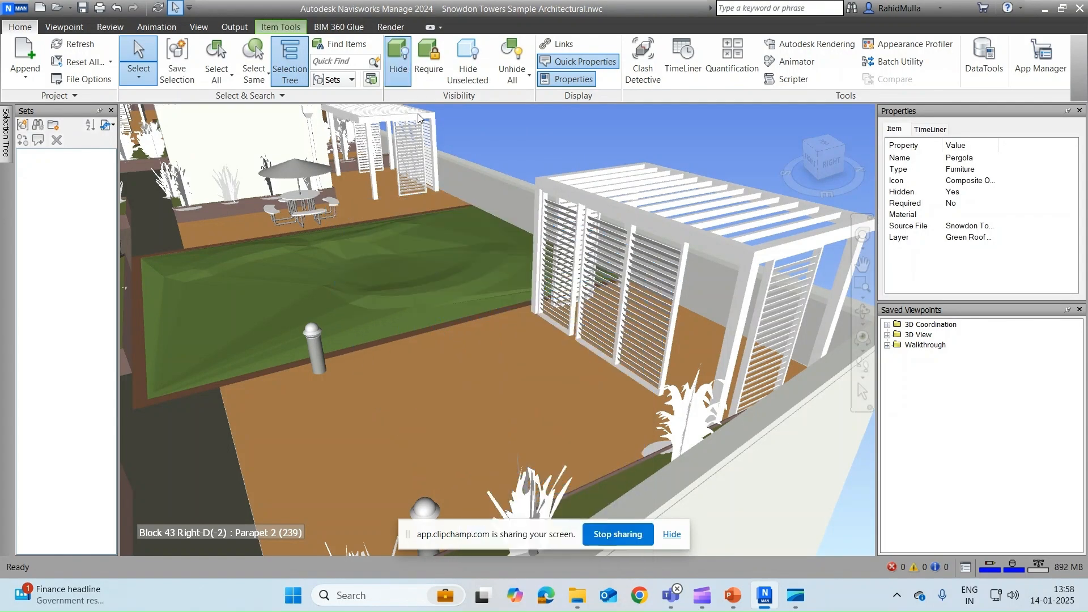
click(406, 81)
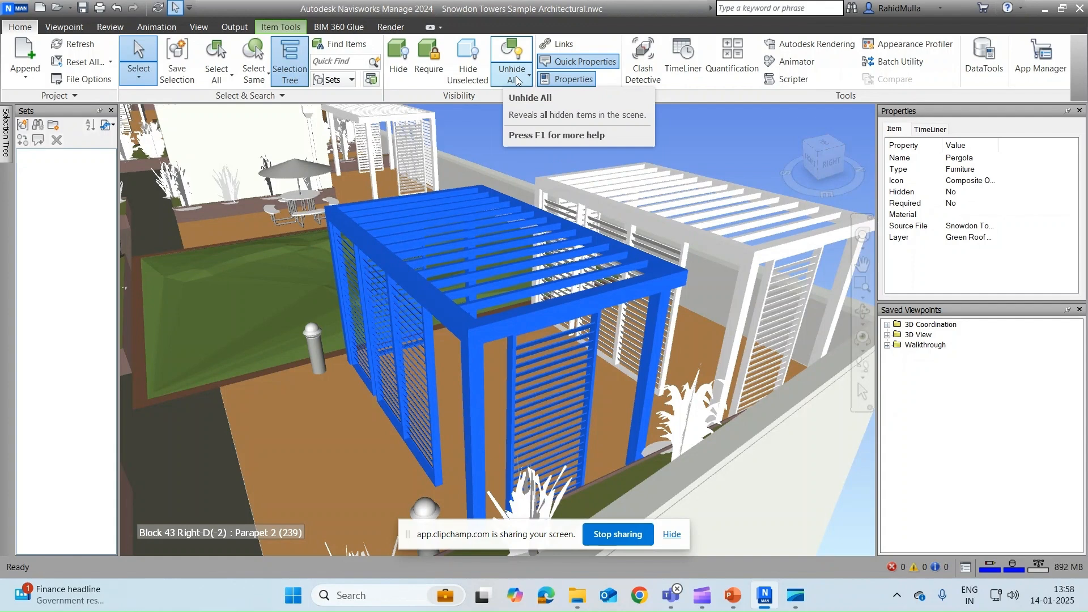
Step: Orbit, then snap to the ViewCube's RIGHT view and zoom in to frame the pergola
shift+middle_drag(521, 253, 510, 283)
click(826, 166)
scroll(560, 248, up, 1)
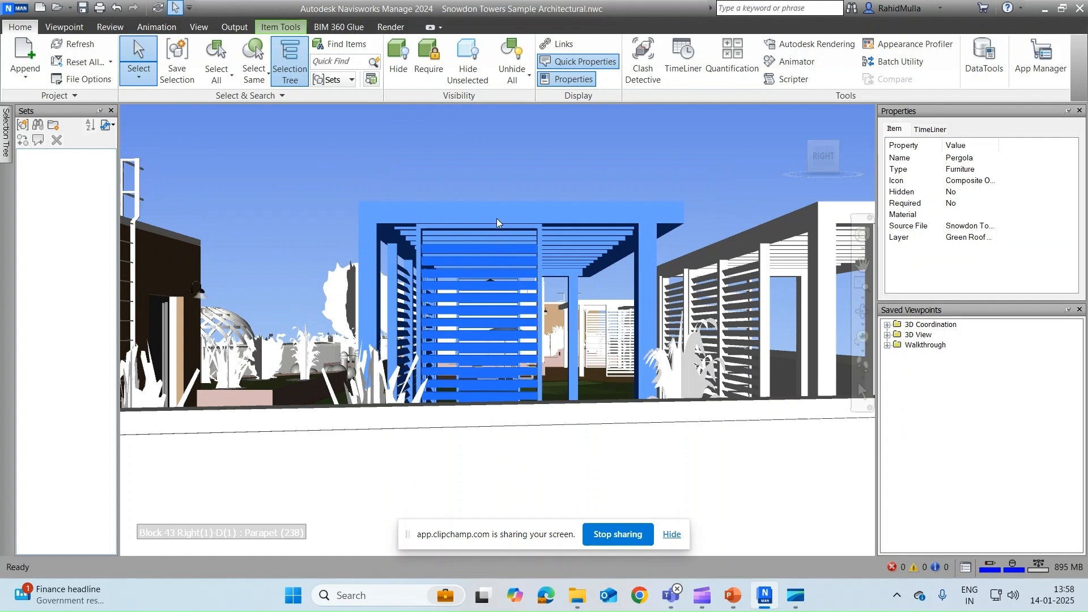
mouse_move(496, 216)
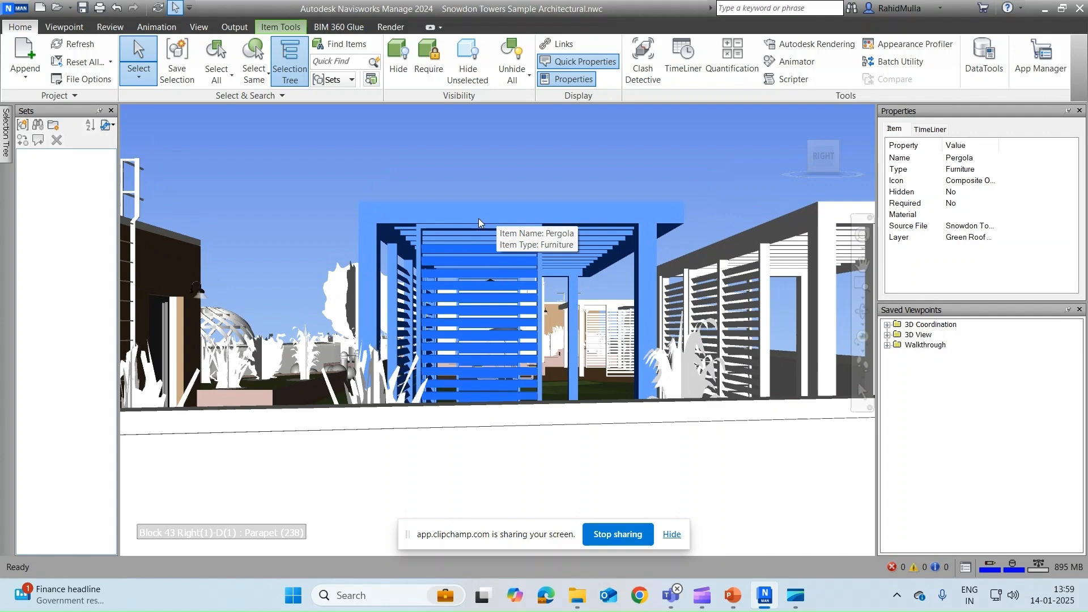
click(279, 28)
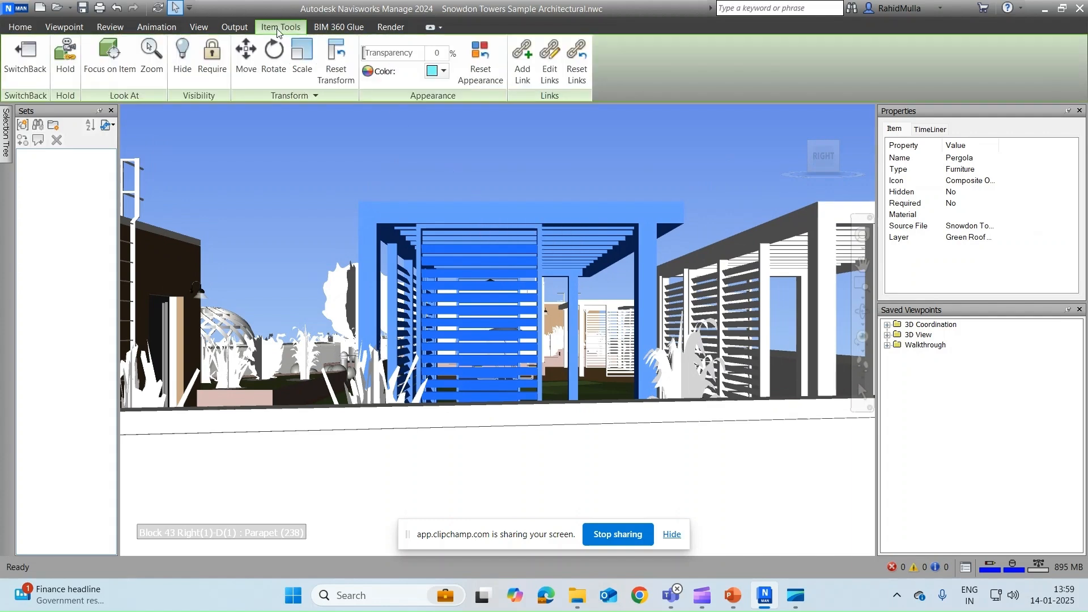
click(252, 67)
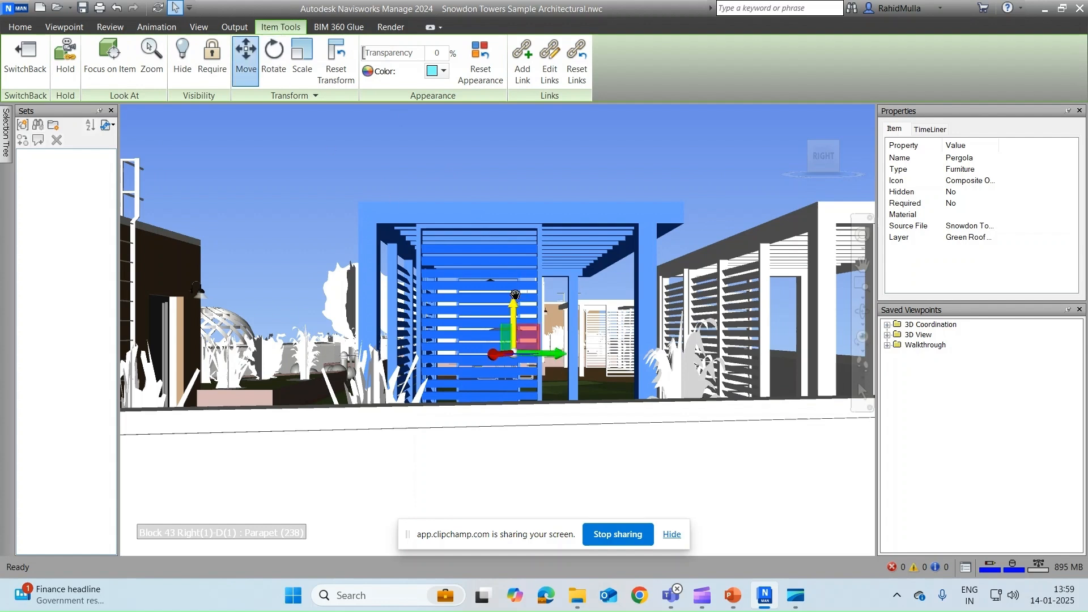
drag(518, 294, 514, 159)
scroll(516, 200, down, 3)
middle_drag(514, 159, 514, 197)
mouse_move(514, 198)
mouse_down()
mouse_move(515, 121)
mouse_move(515, 227)
mouse_move(520, 200)
mouse_up()
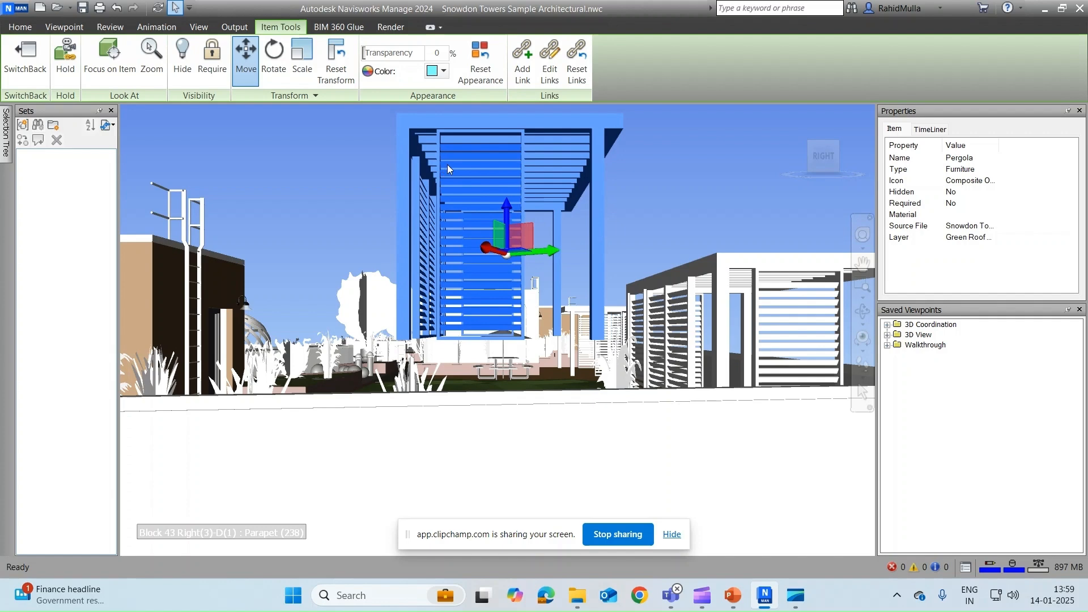
click(347, 78)
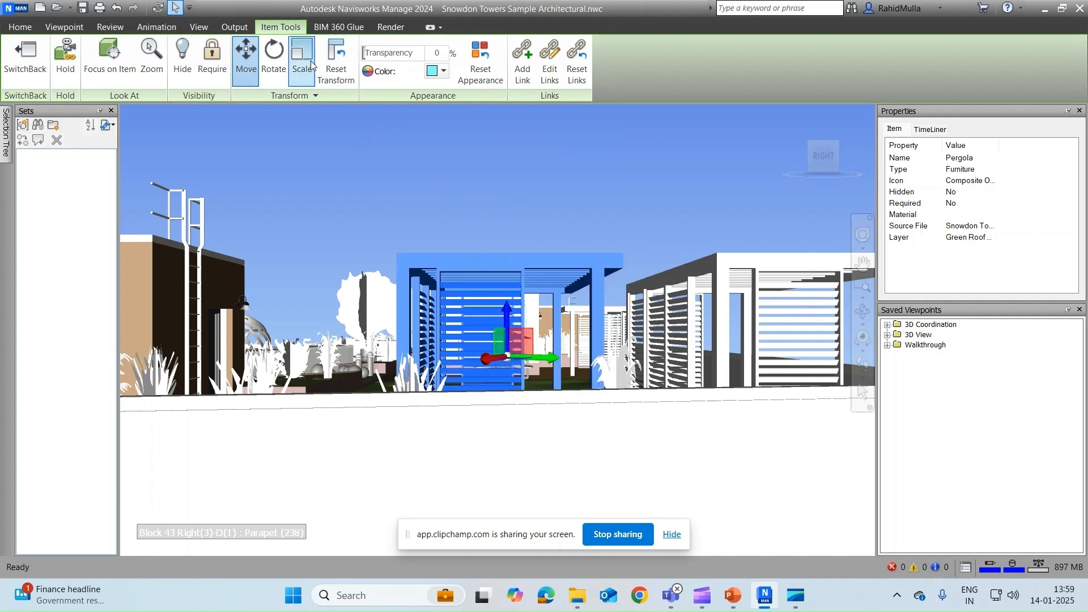
Step: Tilt the pergola diagonally with the Rotate gizmo, then undo the rotation
click(270, 67)
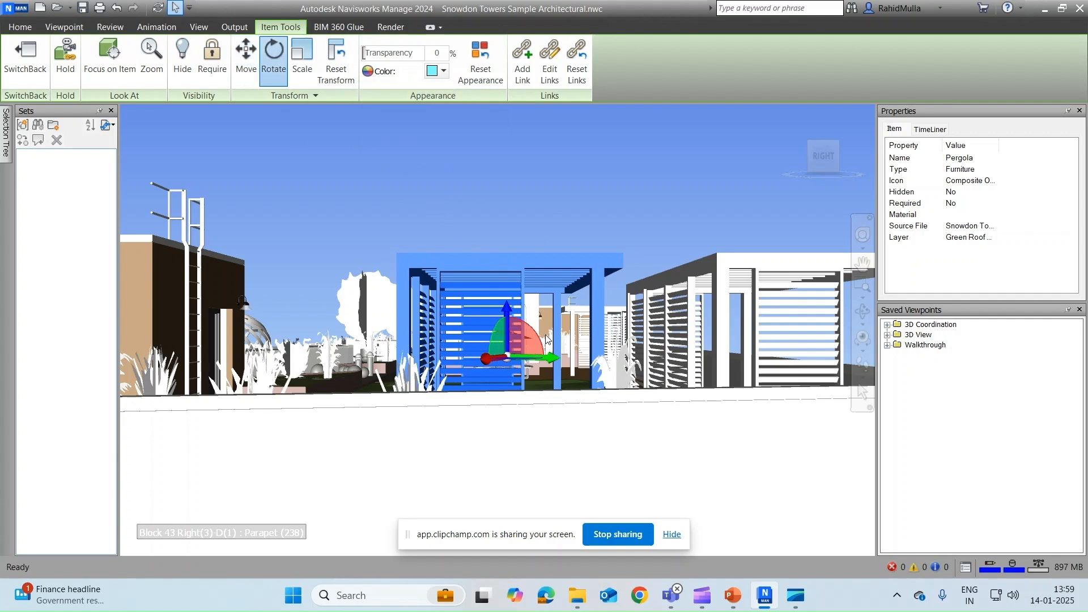
drag(546, 339, 537, 308)
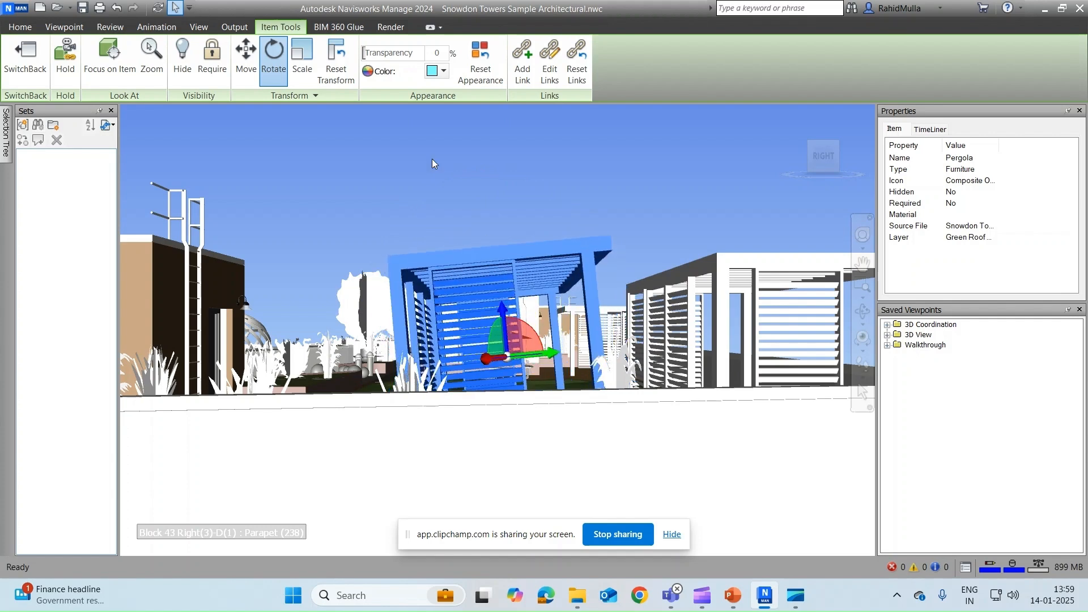
click(338, 60)
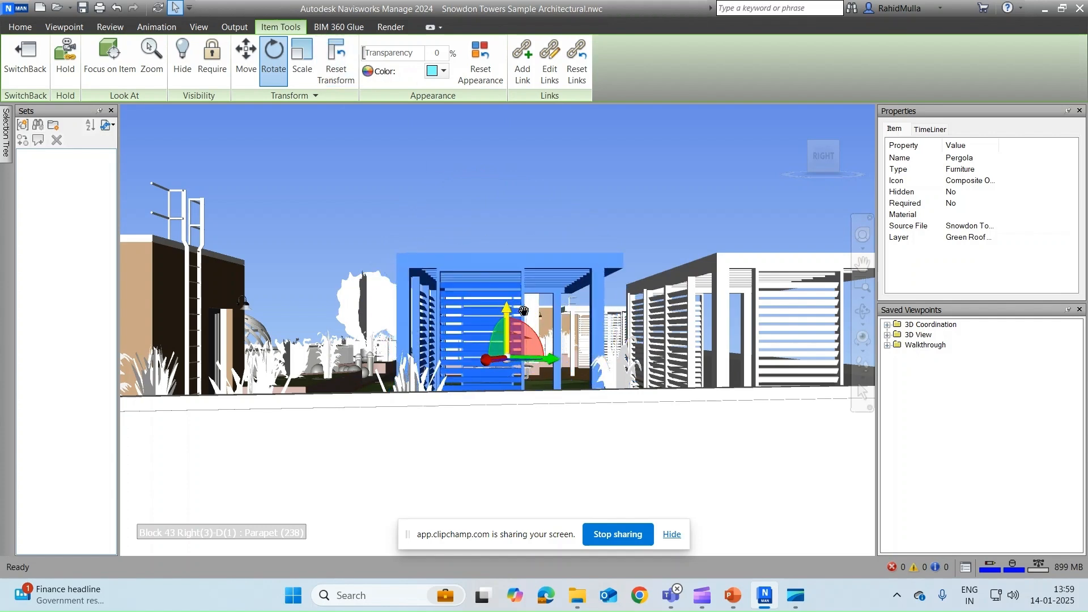
Step: Move the rotation pivot up to the roof, reset the pergola upright, and view it from the RIGHT
drag(542, 319, 521, 213)
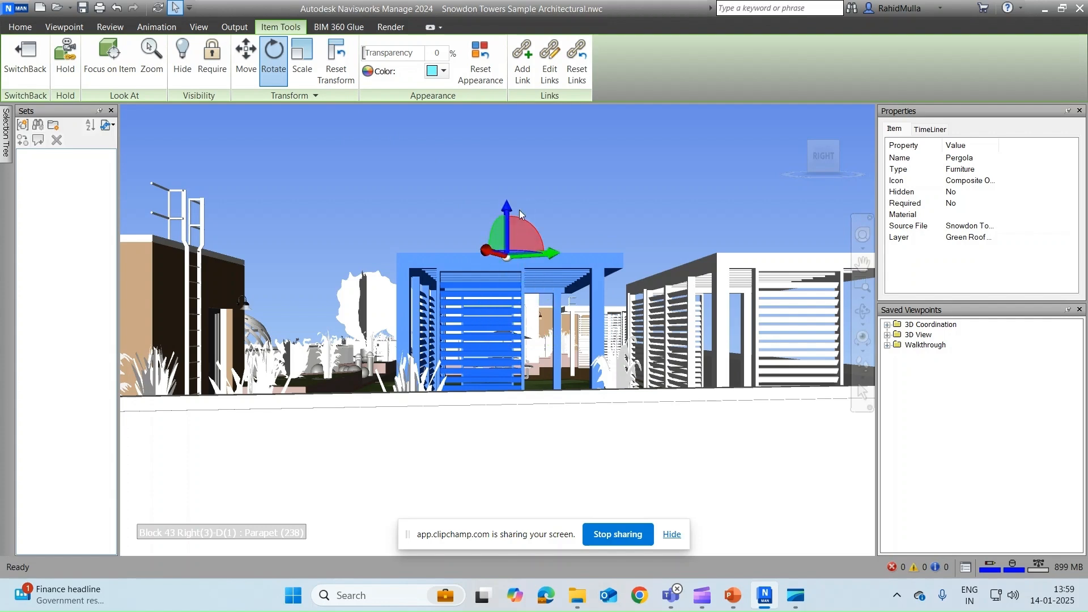
mouse_move(557, 254)
mouse_down()
mouse_move(562, 270)
mouse_move(557, 244)
mouse_move(569, 259)
mouse_up()
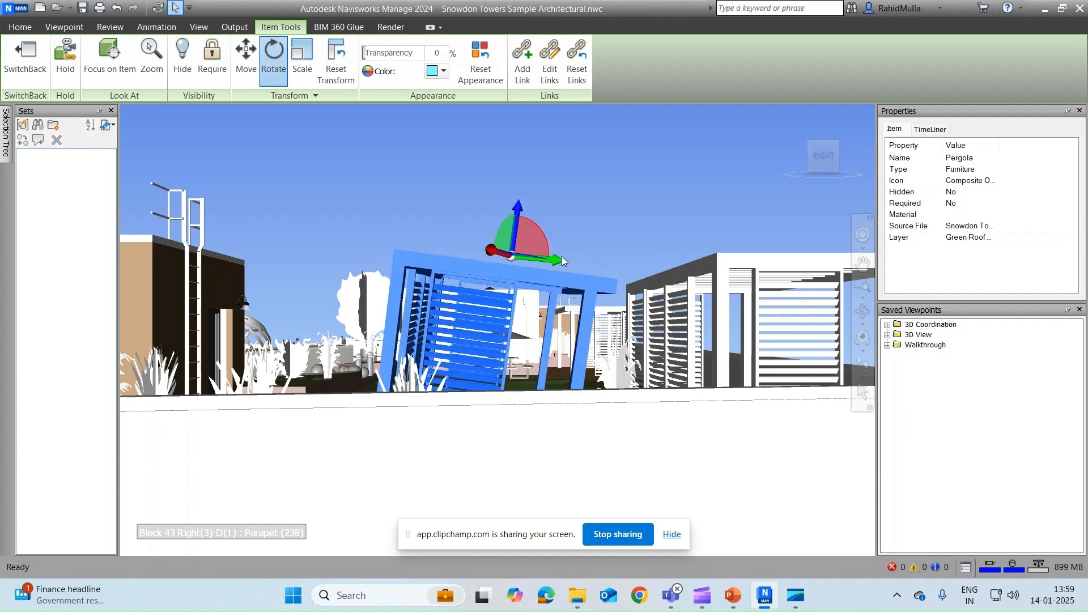
click(336, 62)
shift+middle_drag(463, 186, 529, 208)
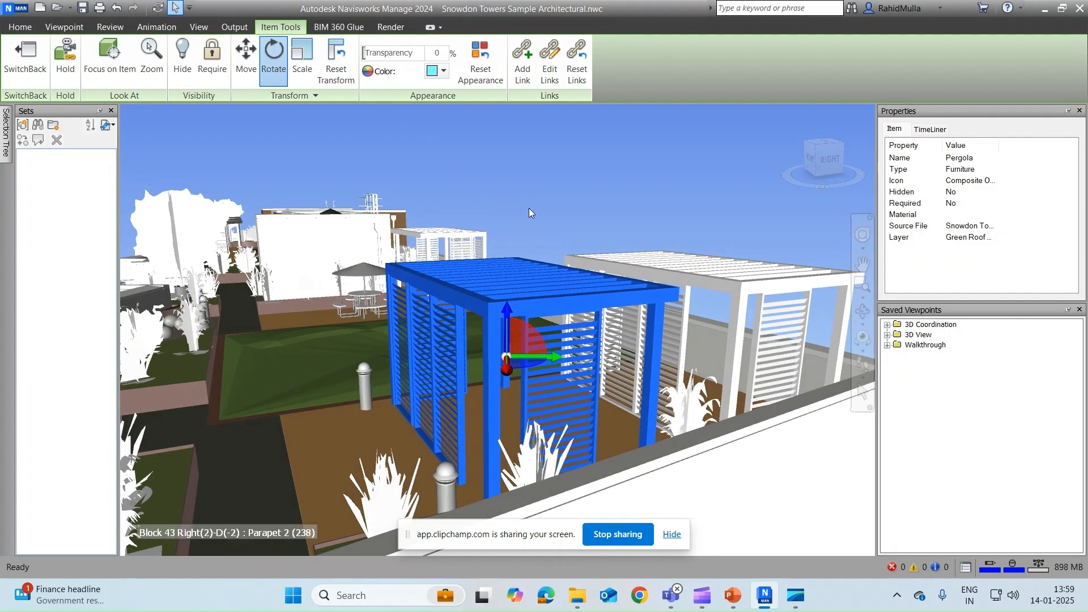
click(823, 160)
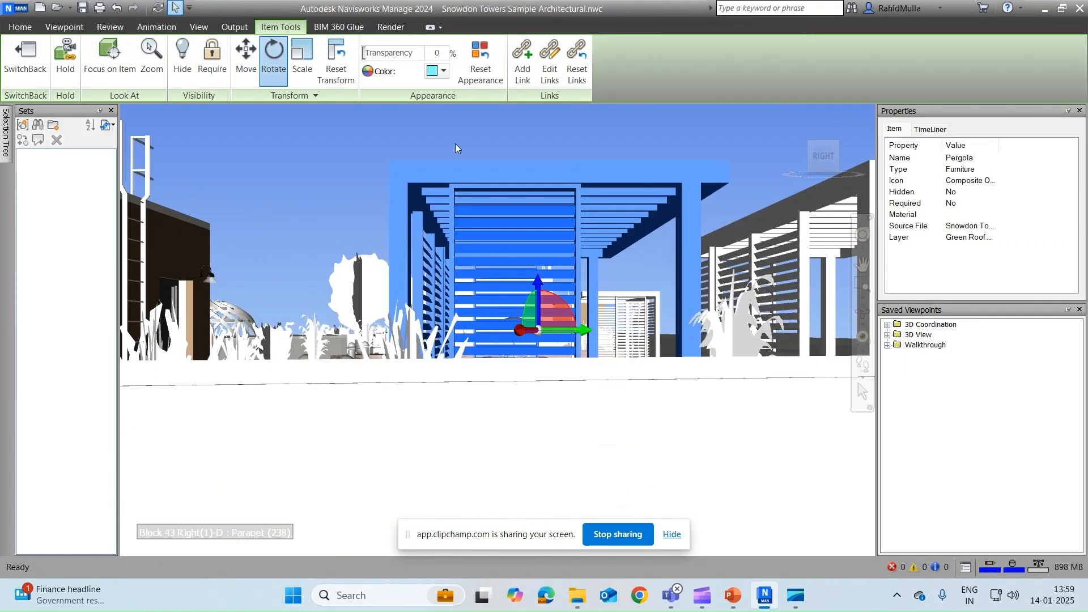
Step: Scale the pergola wider along X and much taller along Z, then zoom out to see it whole
click(302, 56)
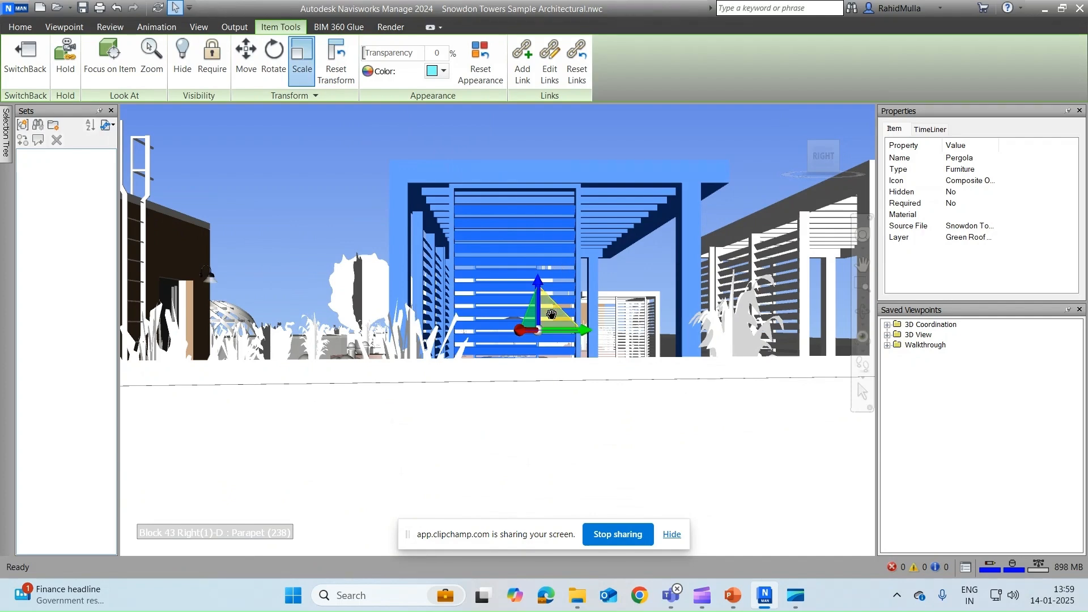
drag(586, 330, 610, 330)
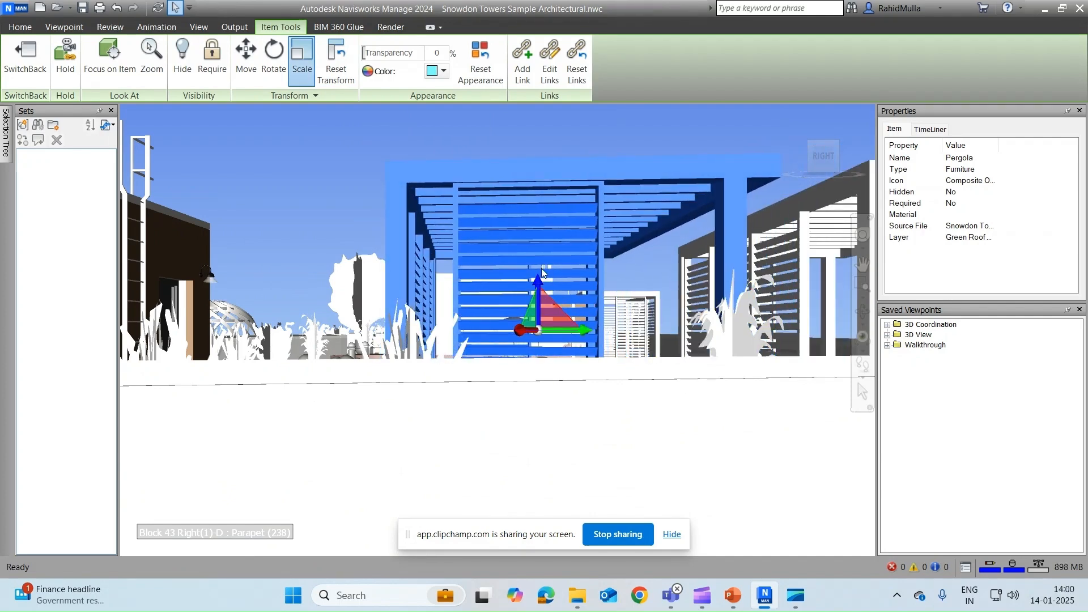
drag(539, 275, 535, 204)
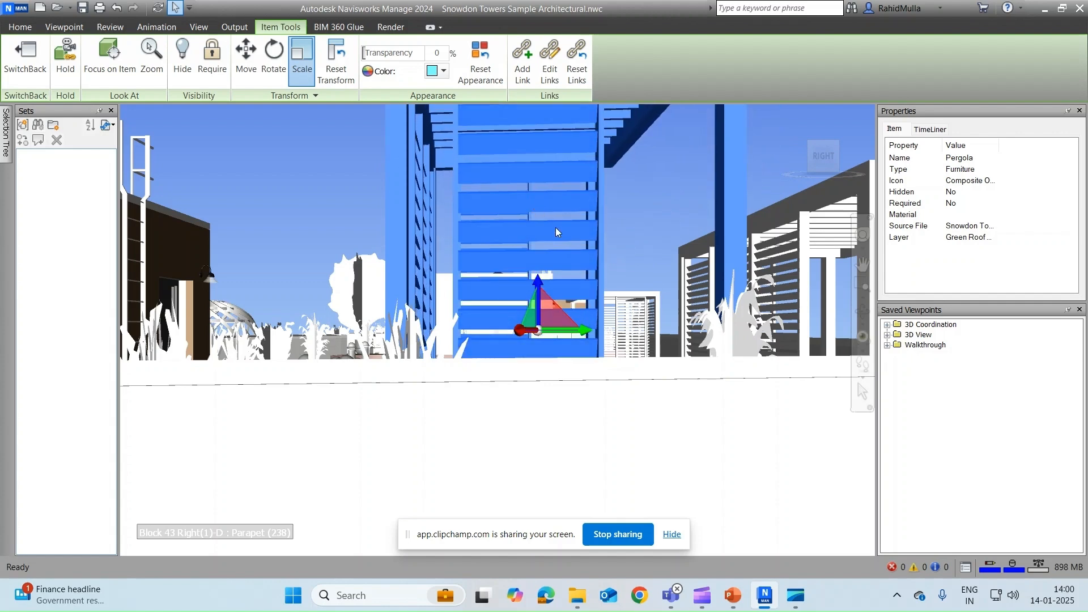
scroll(575, 226, down, 2)
middle_drag(574, 227, 526, 290)
scroll(526, 292, down, 1)
scroll(525, 291, down, 2)
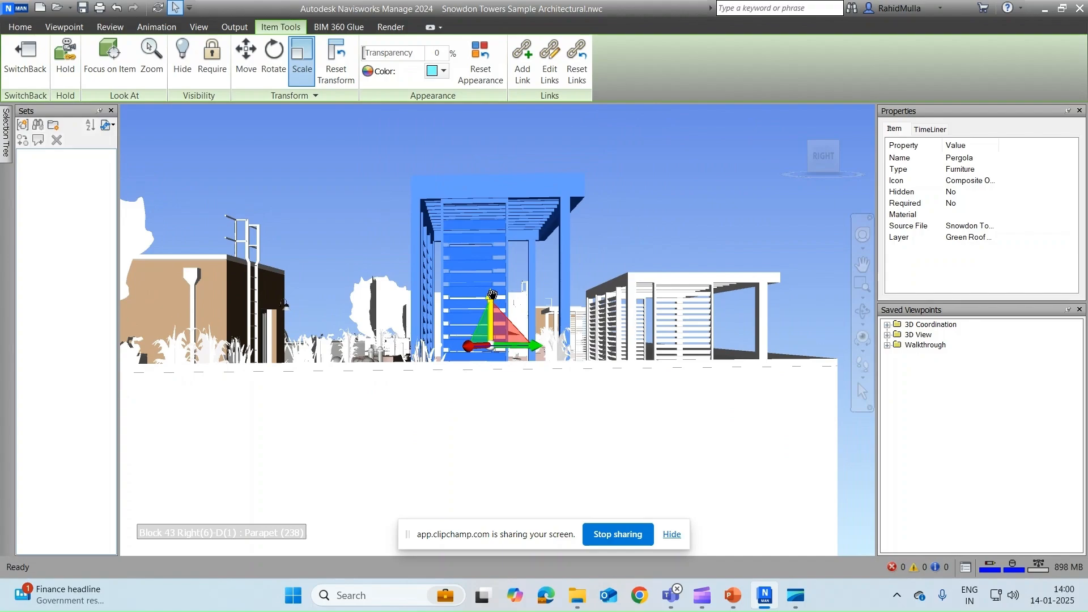
shift+middle_drag(496, 292, 518, 303)
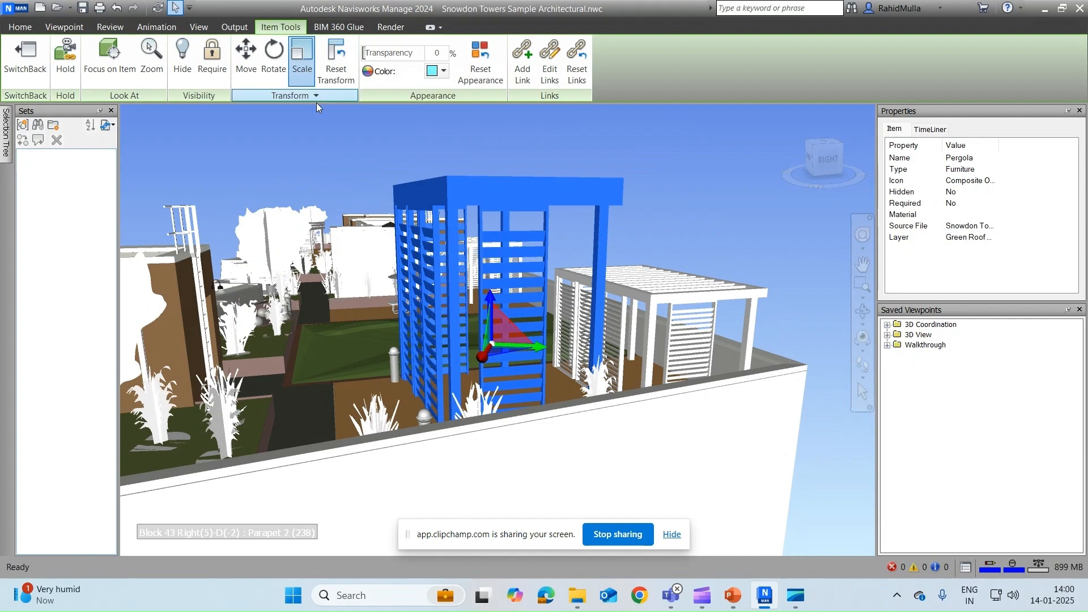
Step: Reselect the pergola and reset its transform to restore the original size
key(Escape)
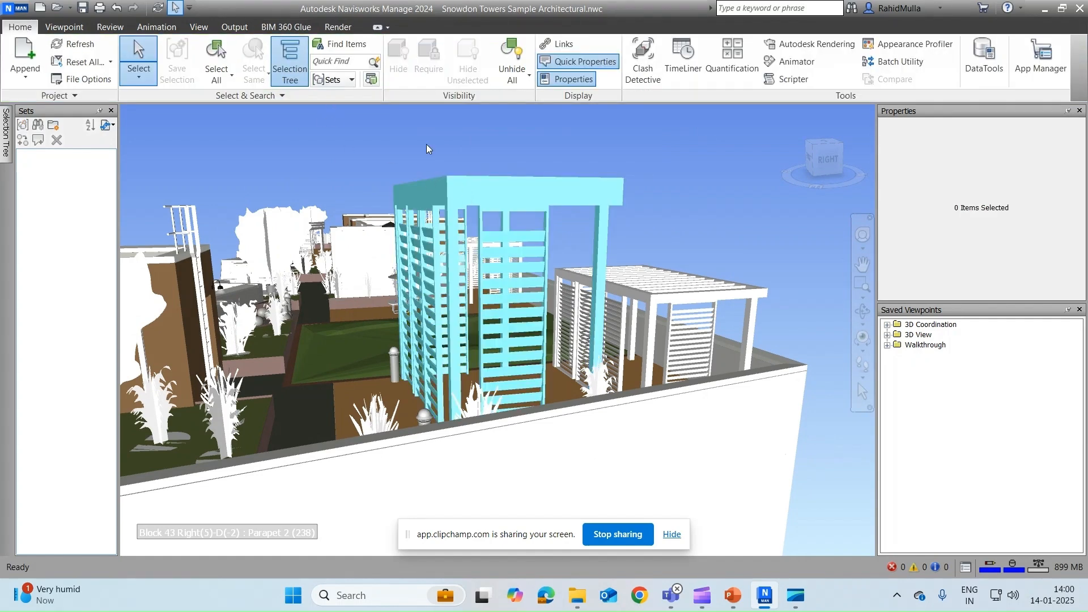
click(502, 193)
click(280, 27)
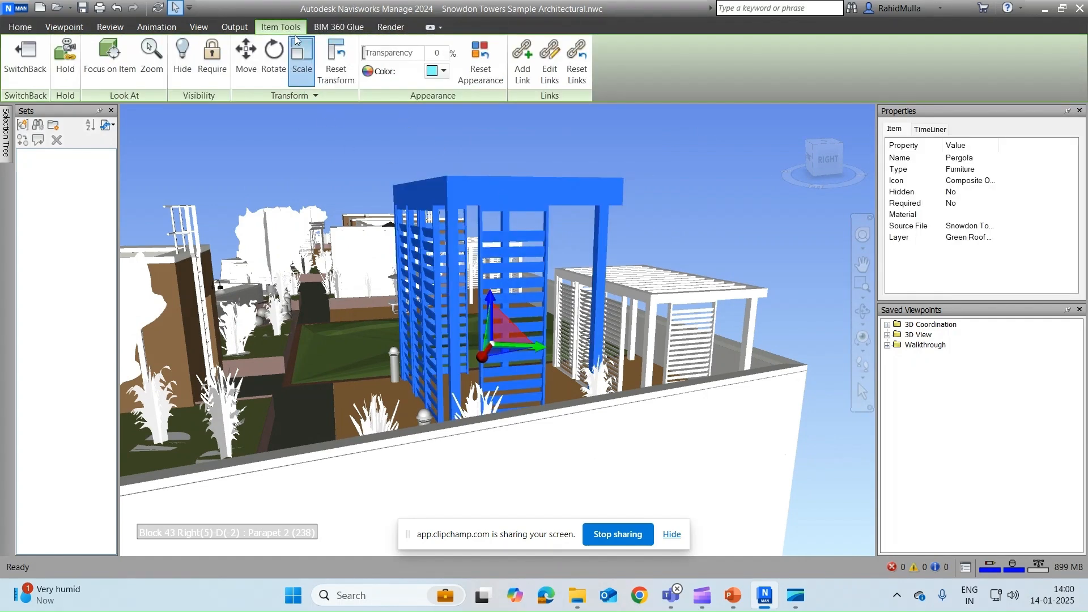
click(336, 62)
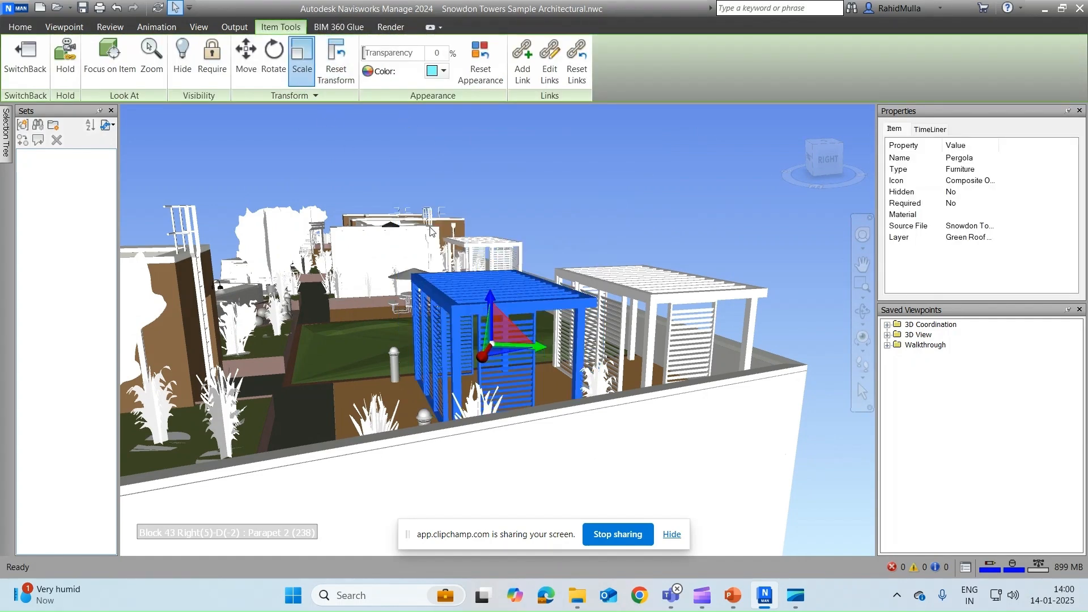
Step: Start adding a link to the pergola from its context menu and name it Pergola
right_click(539, 304)
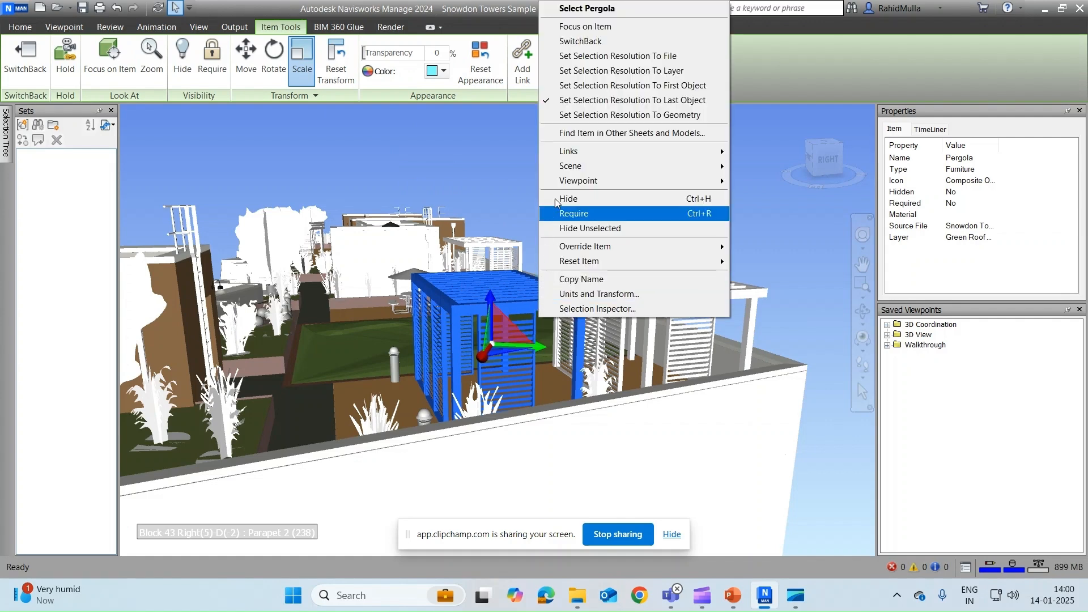
mouse_move(580, 149)
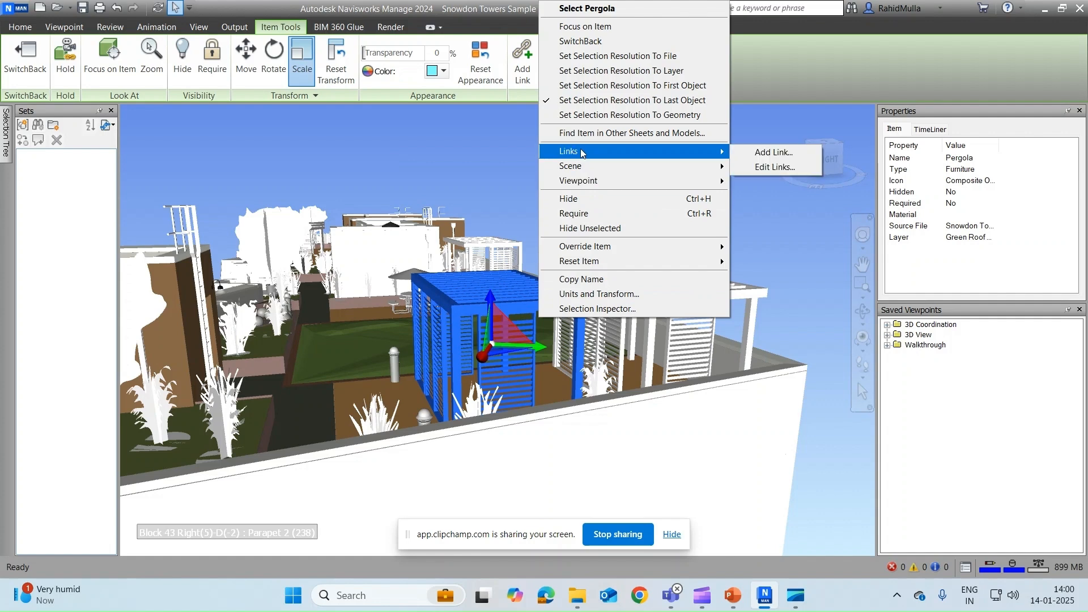
click(776, 152)
drag(60, 19, 246, 94)
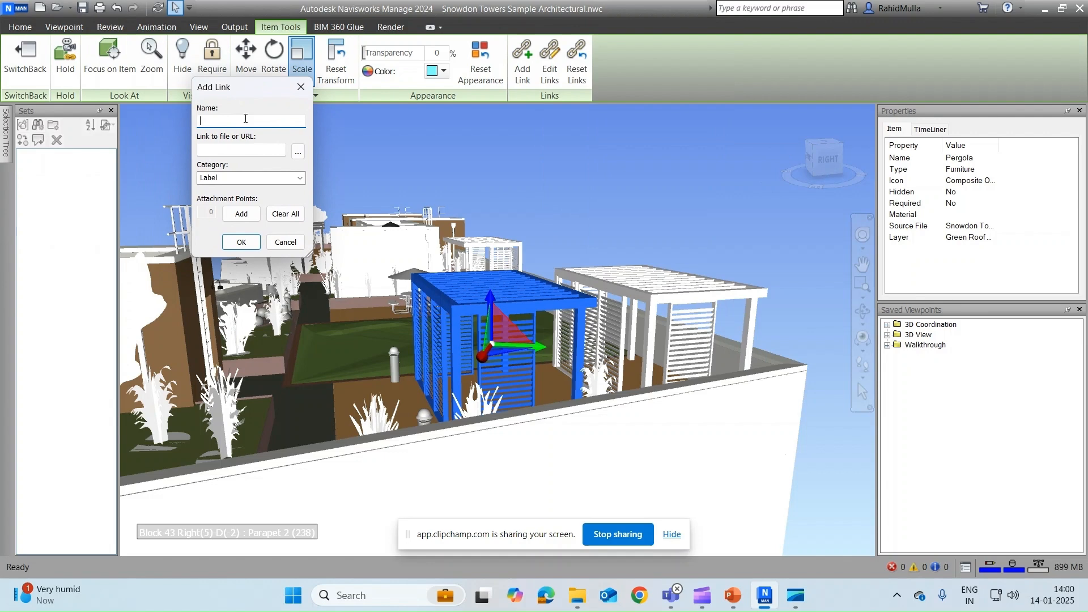
text(Pergola)
Step: Browse Downloads > Rise&Shine > Channel for a link file, showing files of all types
click(298, 152)
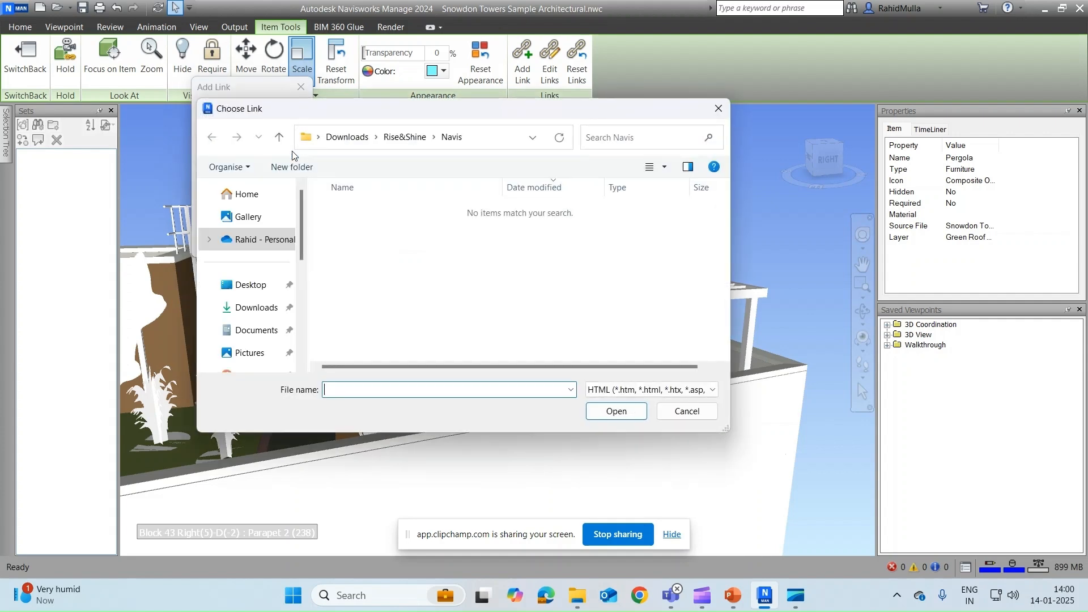
click(250, 309)
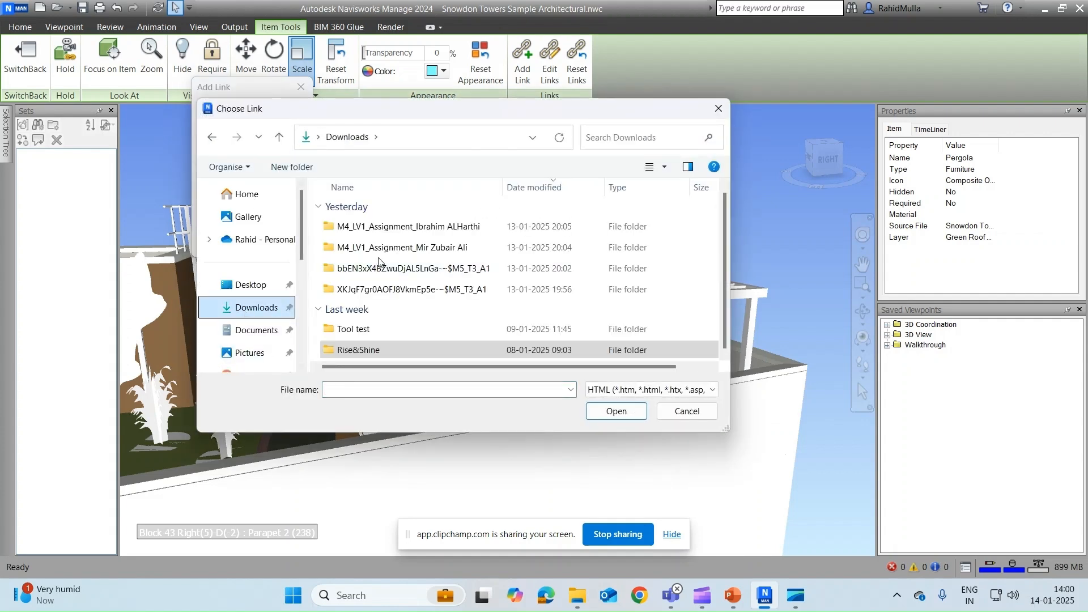
double_click(369, 351)
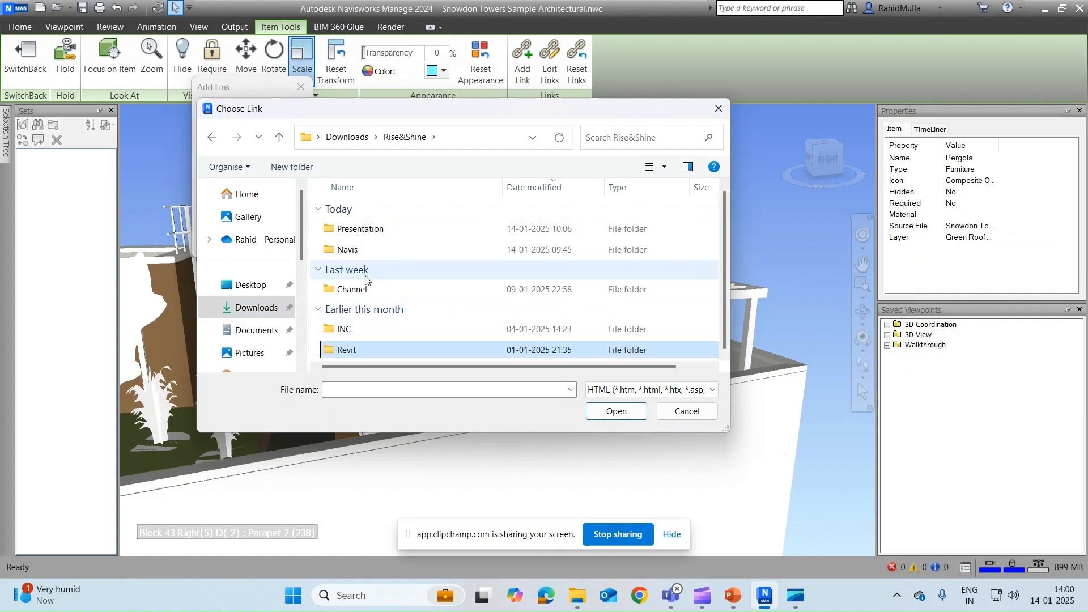
double_click(363, 290)
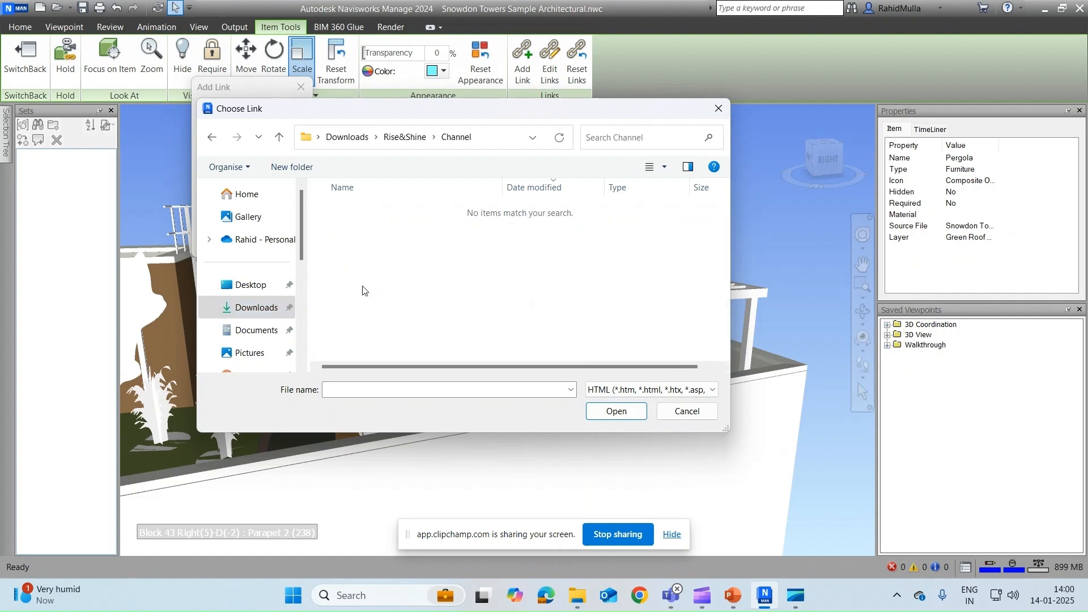
click(212, 137)
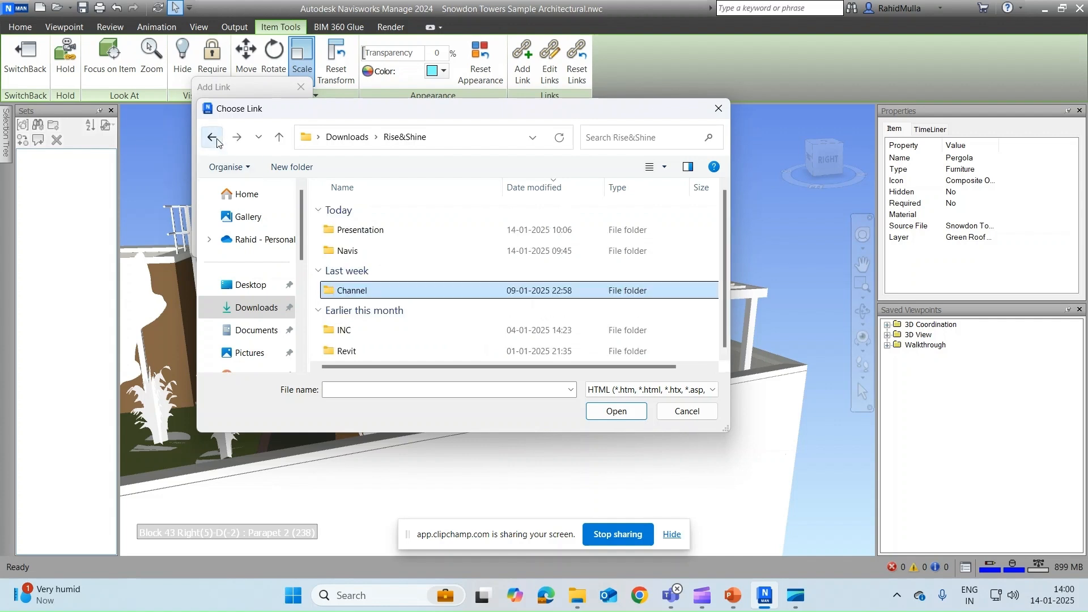
double_click(364, 294)
click(652, 390)
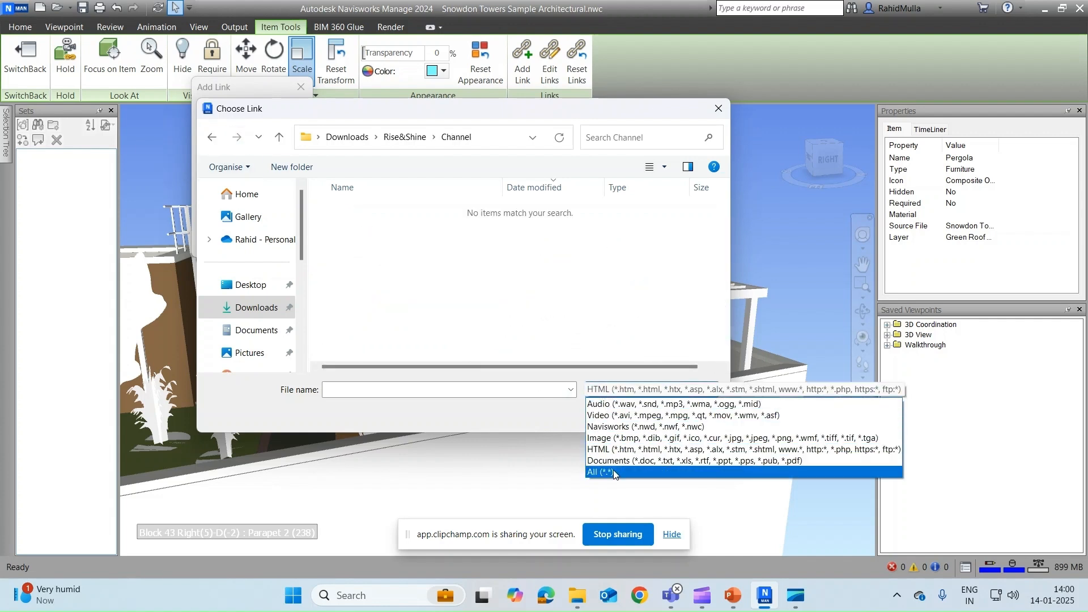
click(623, 478)
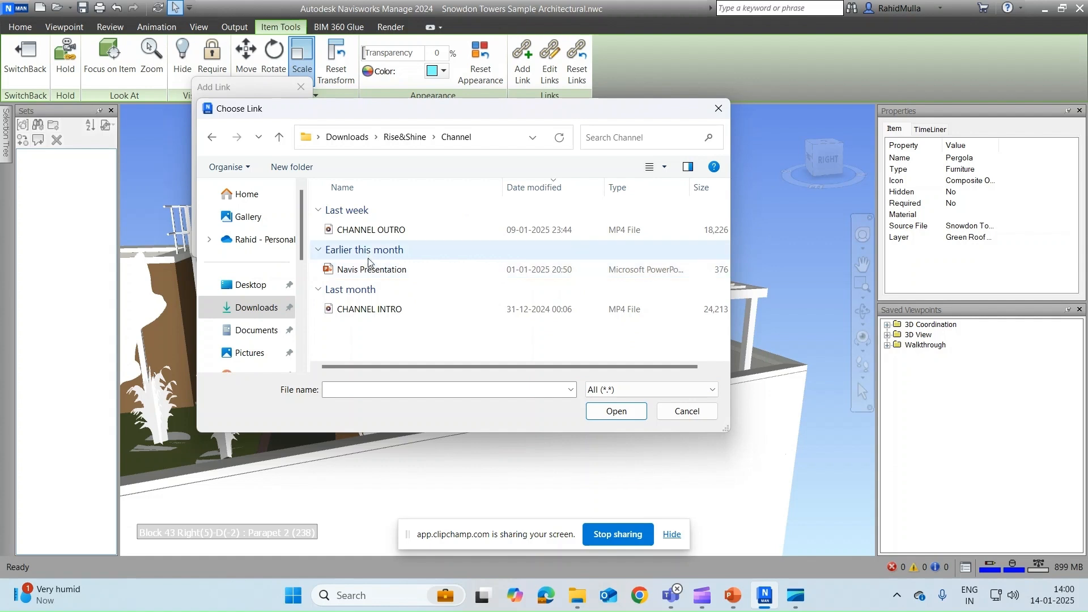
Step: Check the INC and Revit folders, cancel the file chooser, and confirm the Pergola link
click(213, 138)
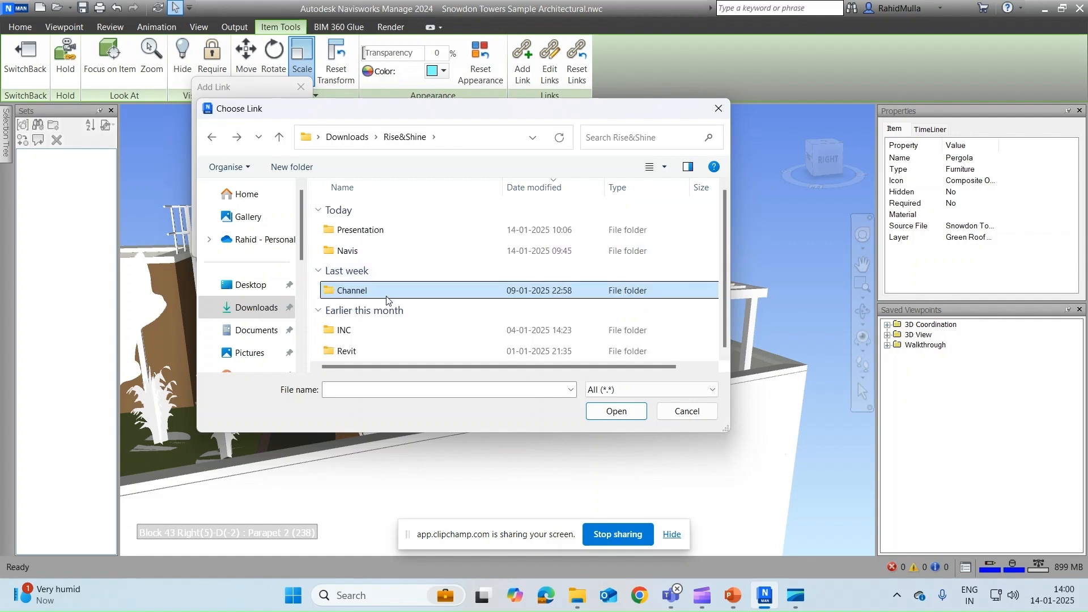
click(357, 327)
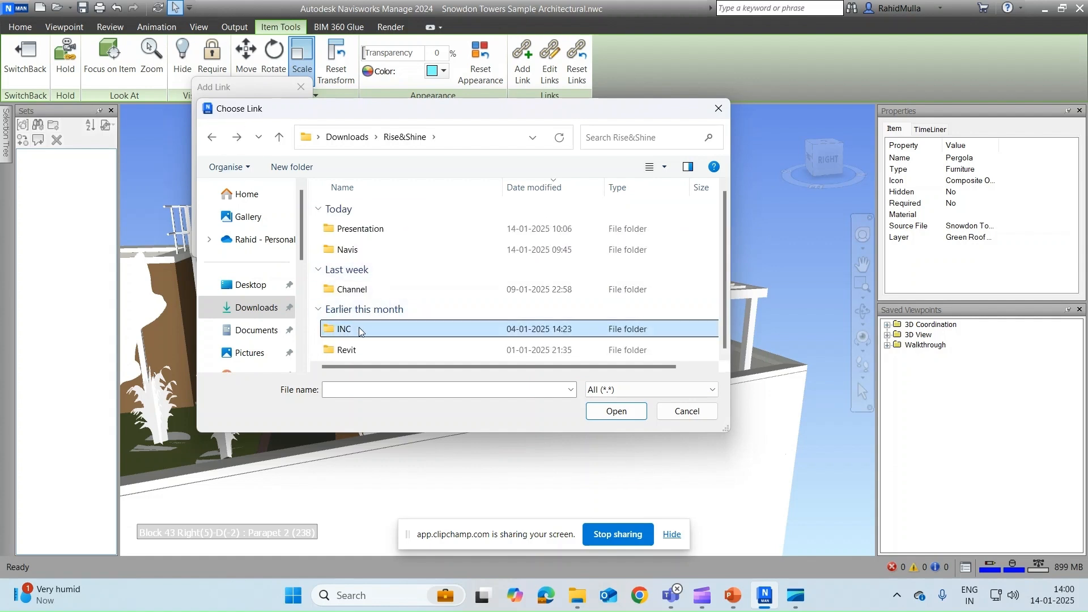
double_click(359, 331)
click(212, 137)
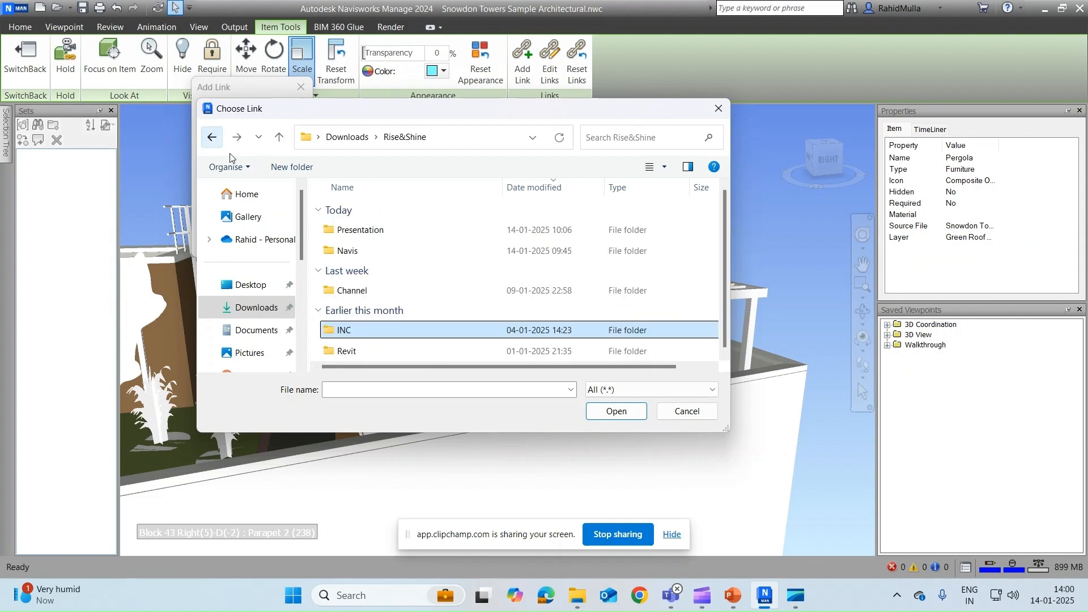
double_click(348, 352)
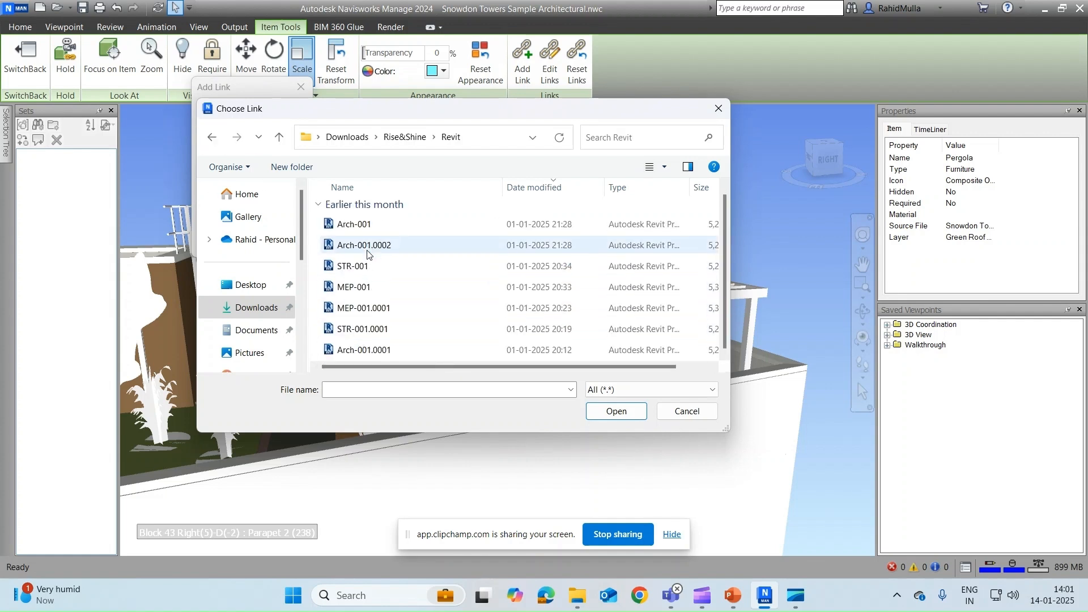
click(212, 137)
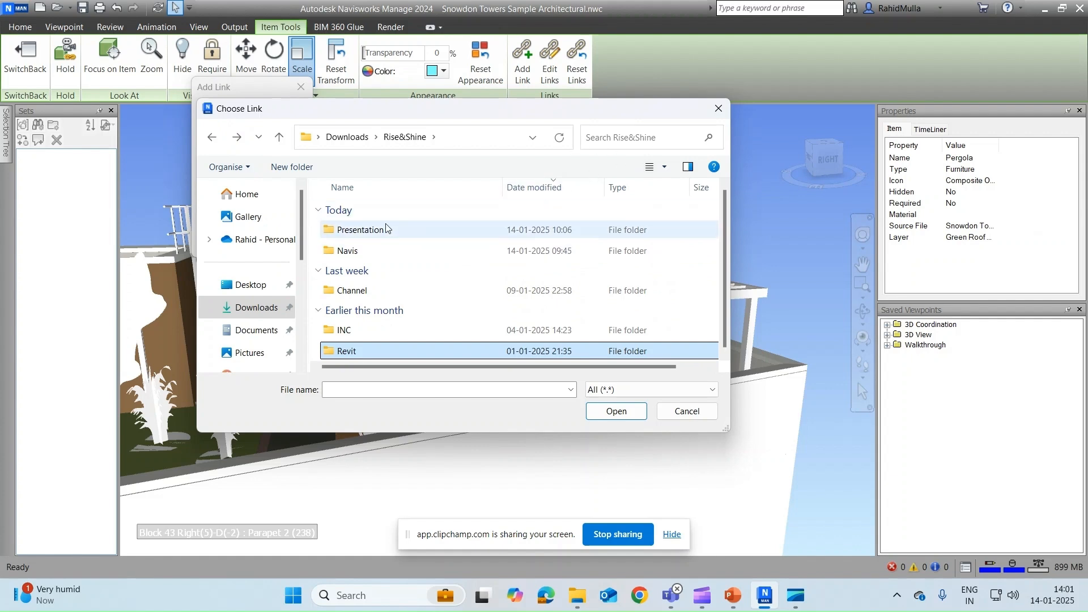
click(686, 412)
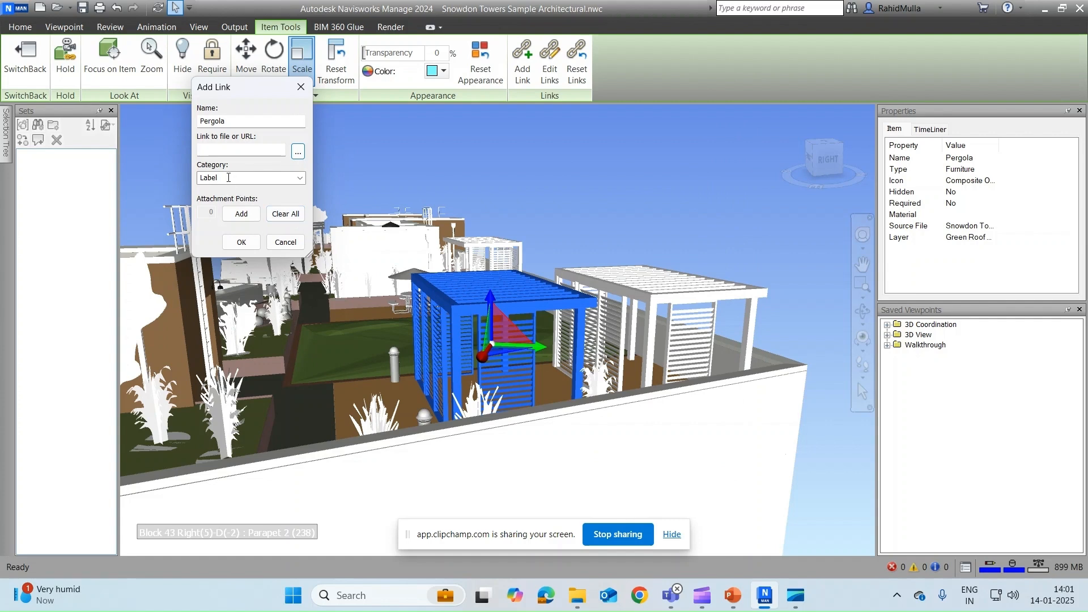
click(232, 149)
click(242, 243)
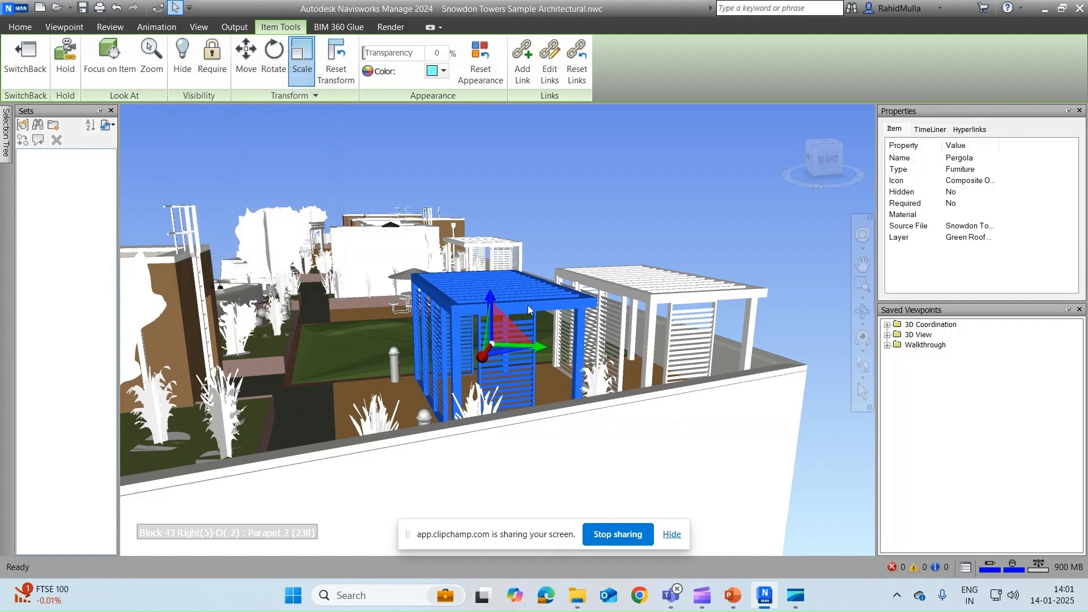
Step: Show link markers, jump to the Commercial Space L3 viewpoint, then undo back to the rooftop
click(20, 27)
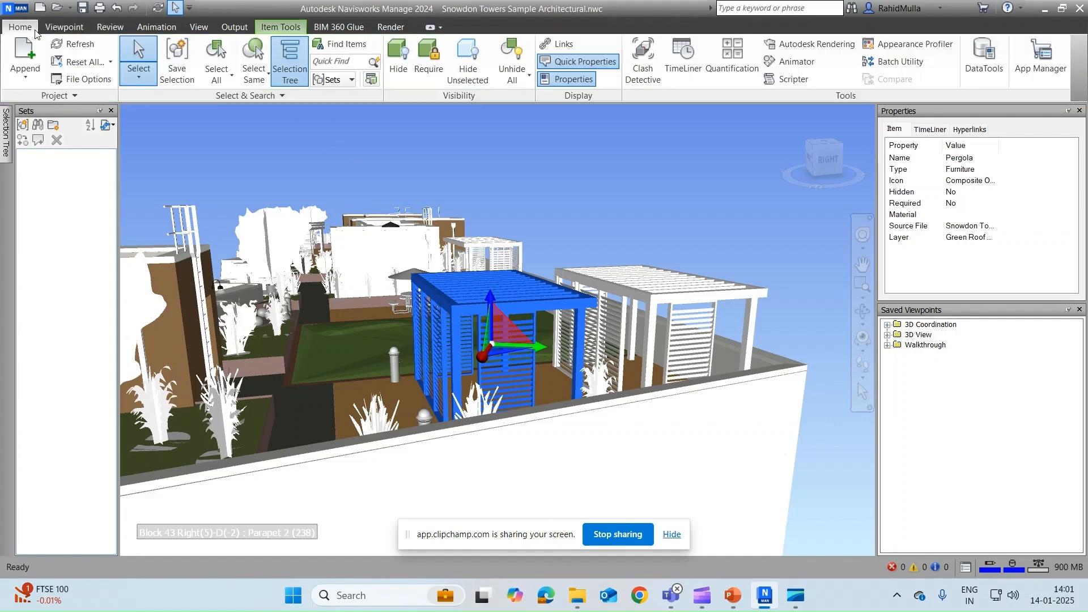
click(557, 44)
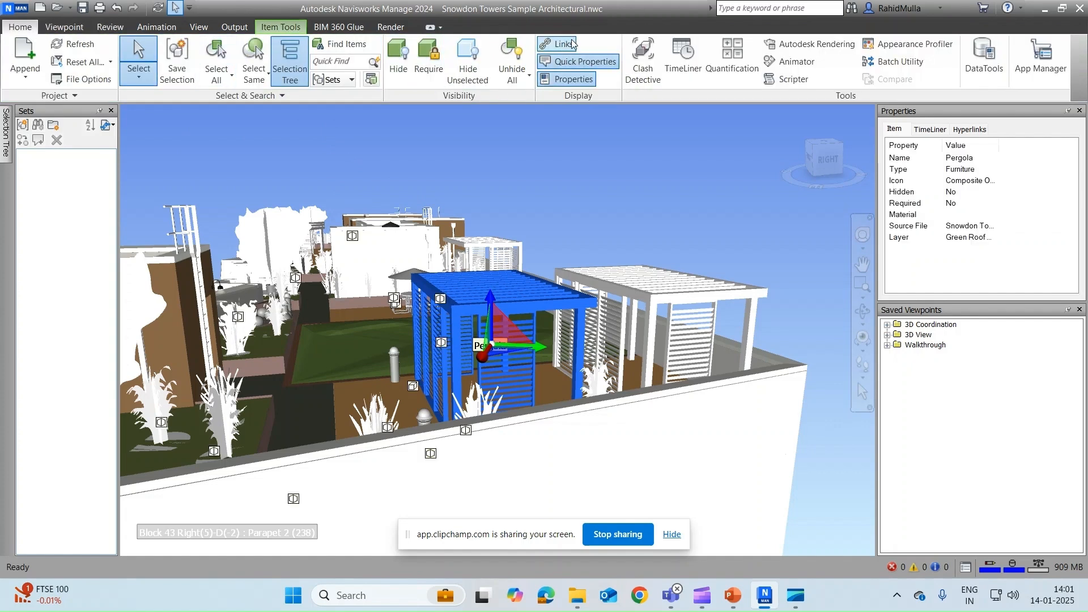
click(442, 343)
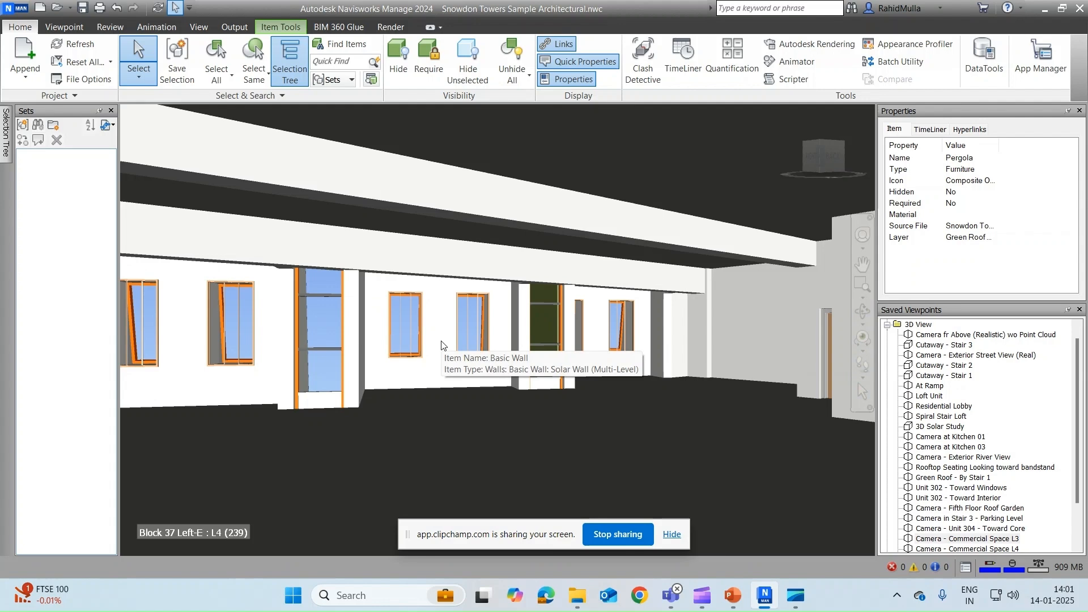
key(ctrl+z)
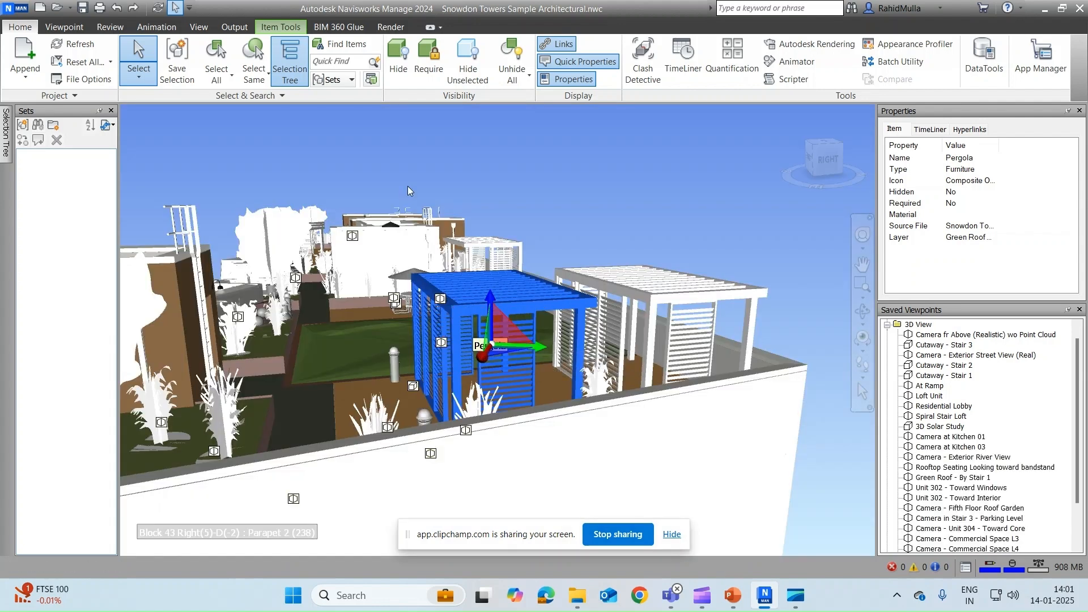
Step: Follow linked viewpoints to the kitchen and arched-window room, then step back to the rooftop
shift+middle_drag(491, 315, 538, 315)
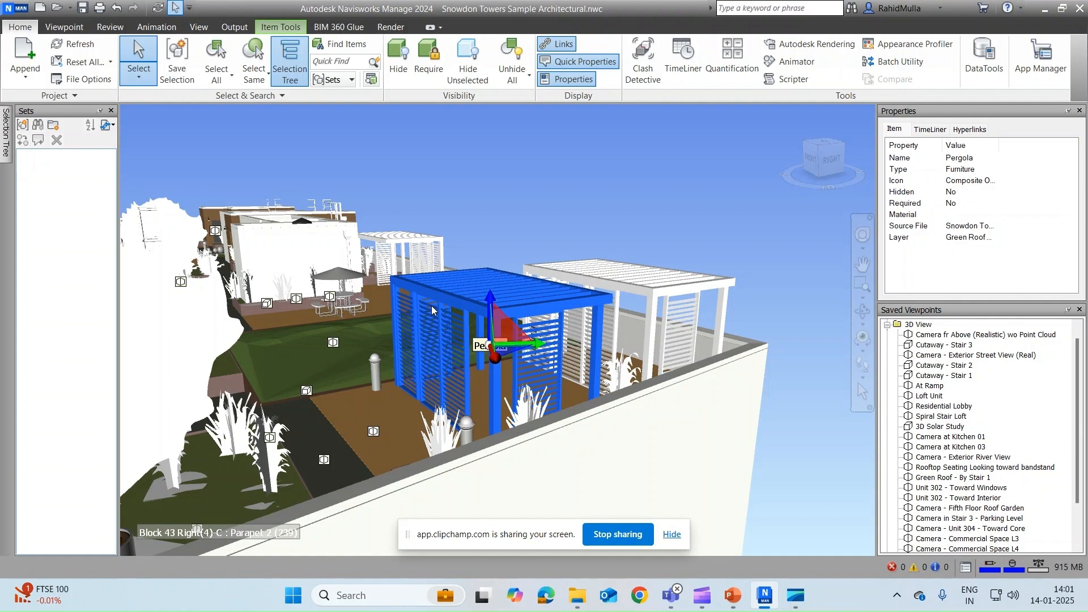
click(374, 433)
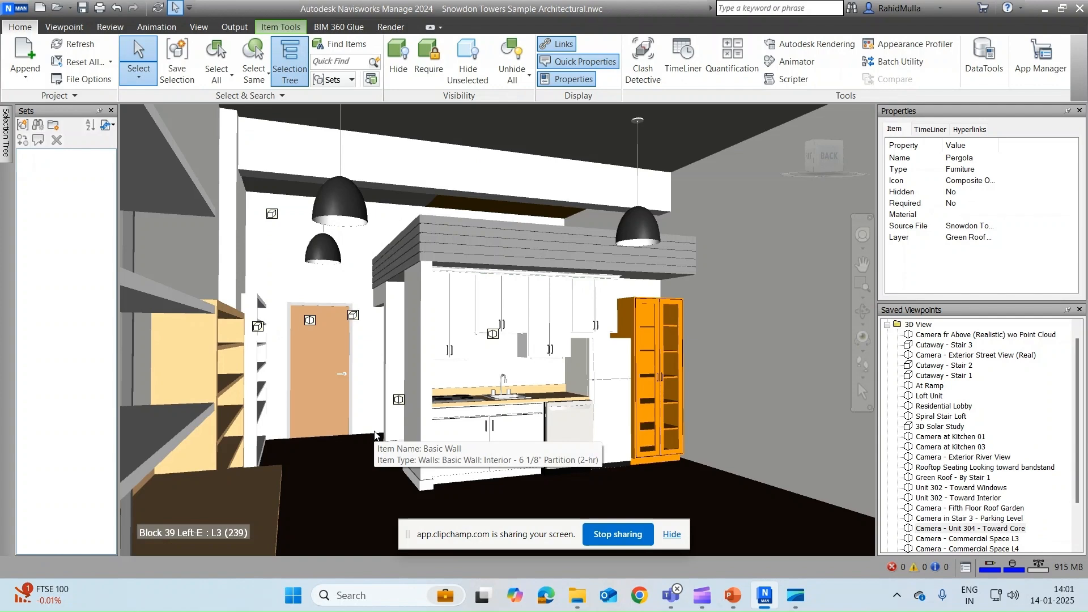
click(311, 323)
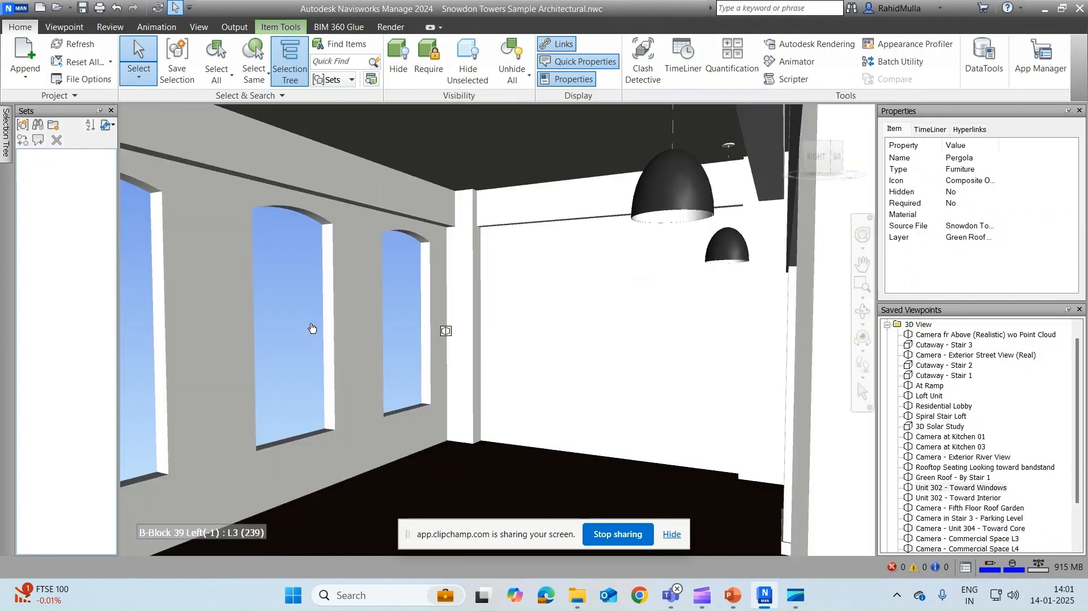
key(ctrl+z)
key(ctrl+z)
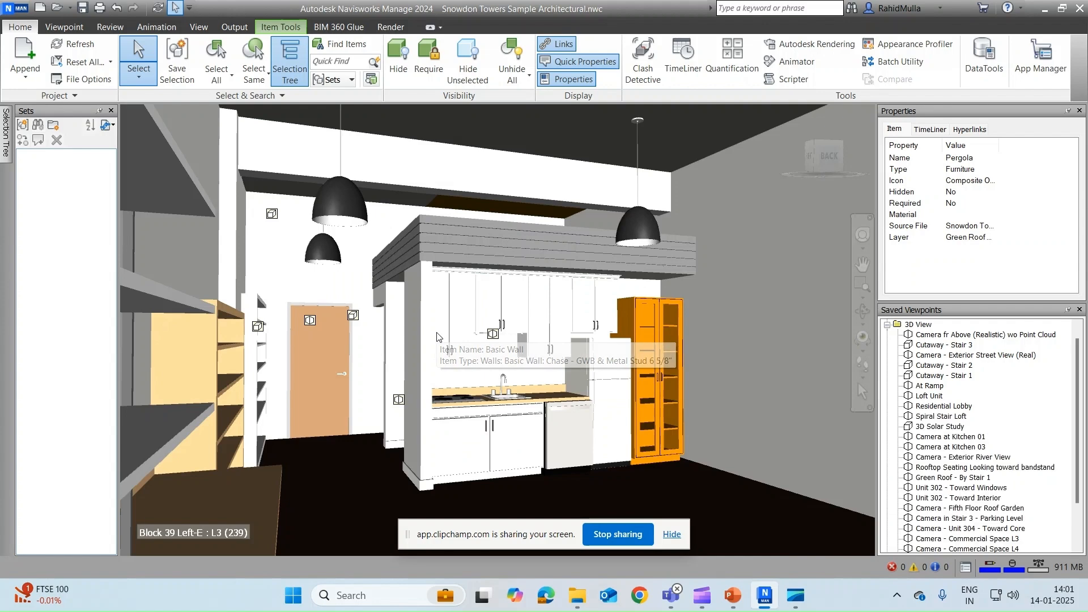
Step: Hide the link markers, reframe the rooftop, and select the second pergola on the right
click(563, 47)
shift+middle_drag(540, 230, 493, 237)
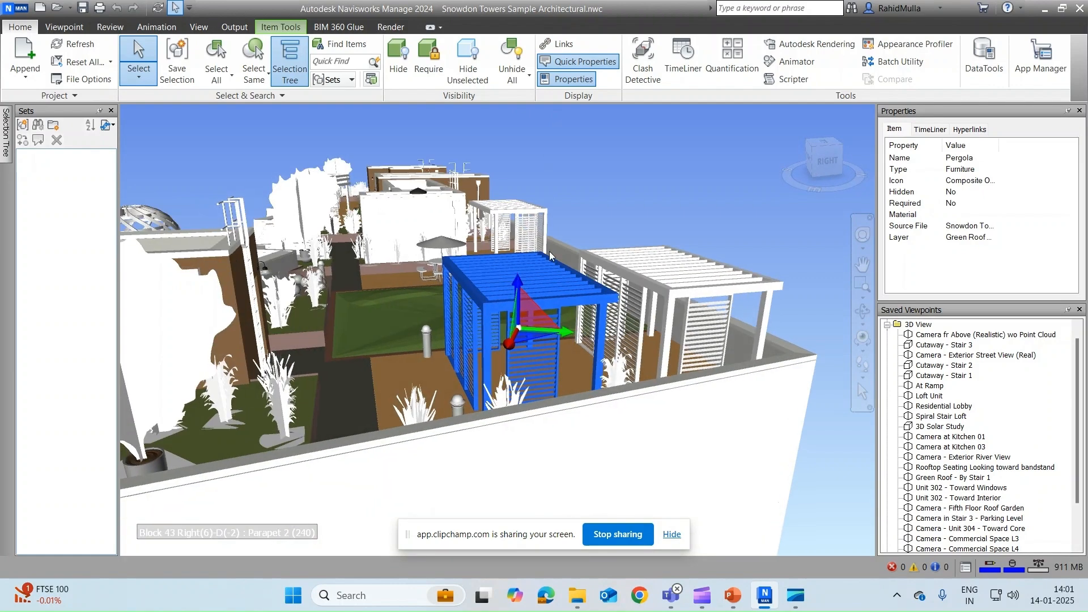
scroll(548, 255, up, 3)
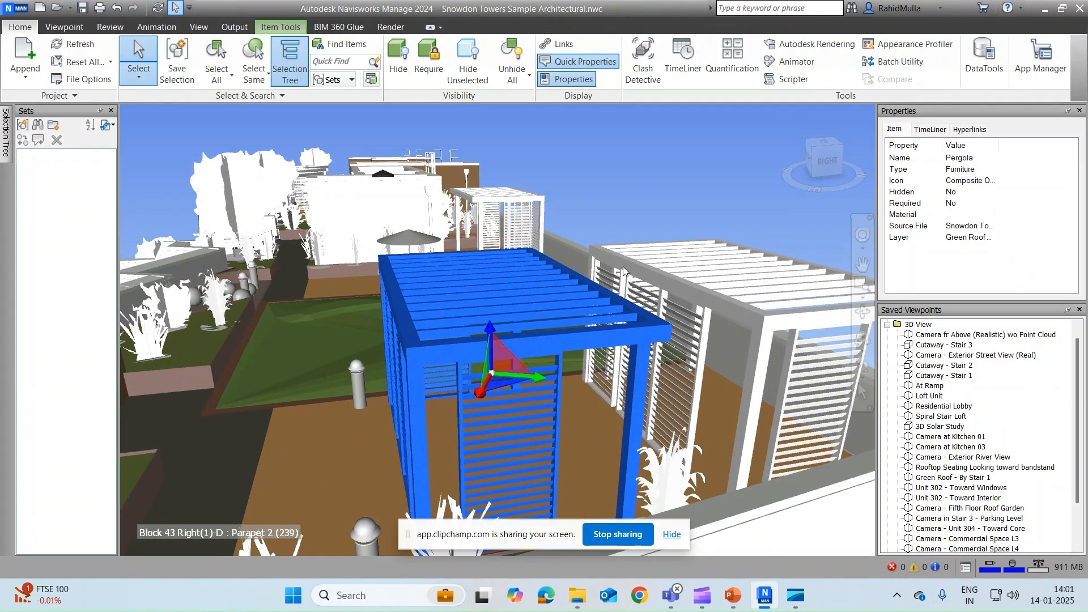
click(719, 287)
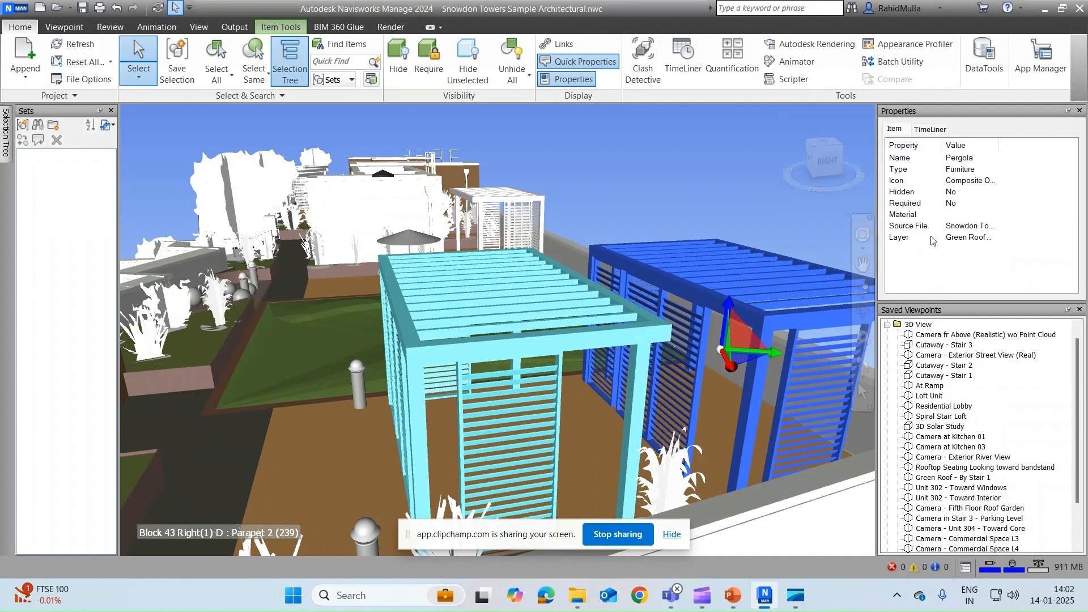
Step: Close the Properties, Saved Viewpoints and Sets panels
click(1080, 111)
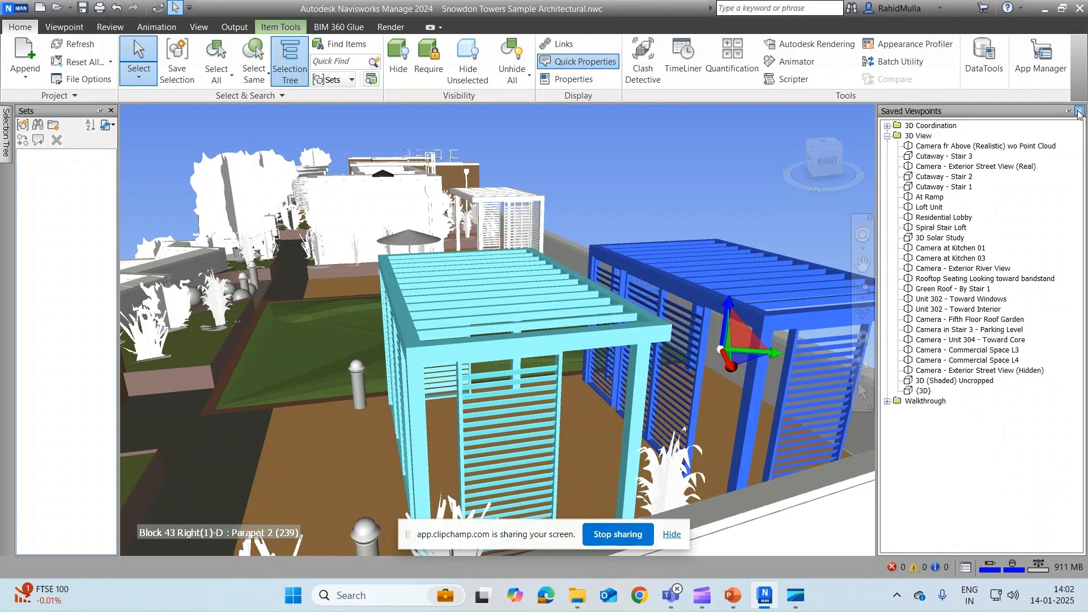
click(1080, 111)
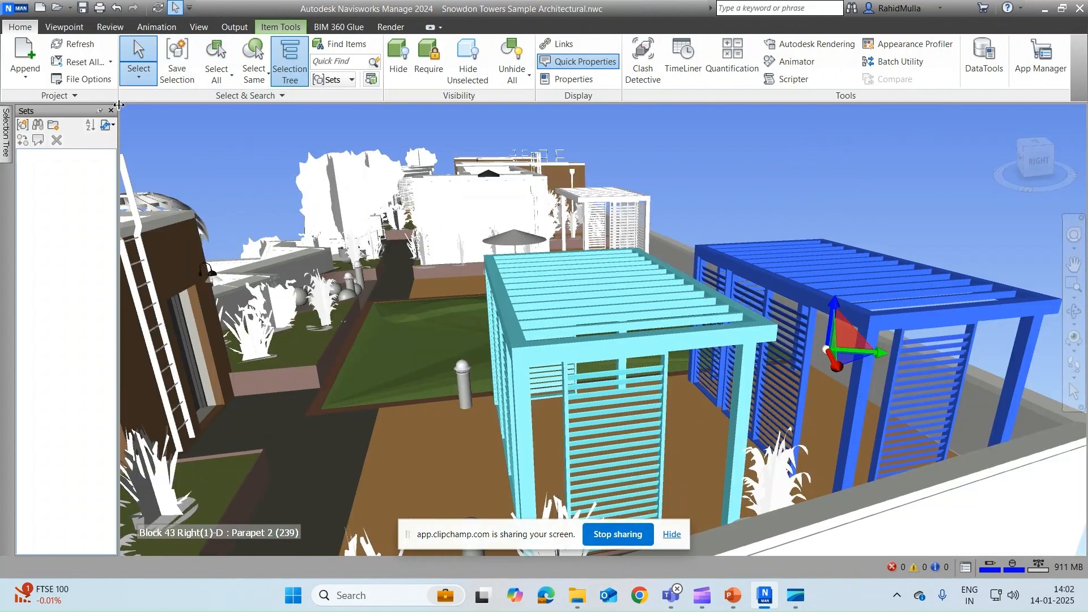
click(111, 111)
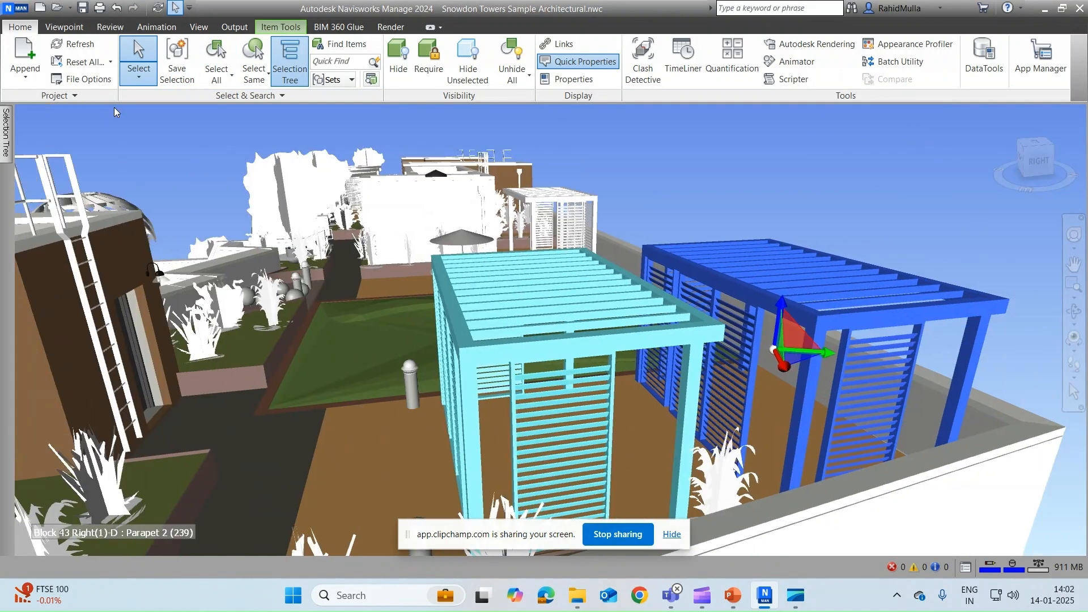
Step: From the View tab's Windows list, open and close Find Items, then reopen Properties
click(197, 28)
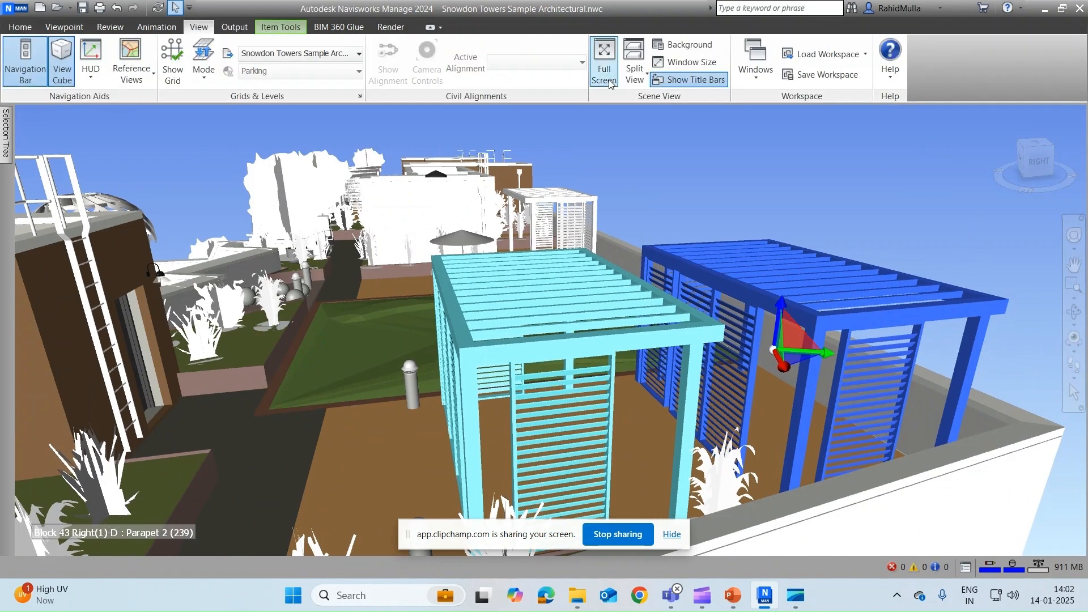
click(747, 78)
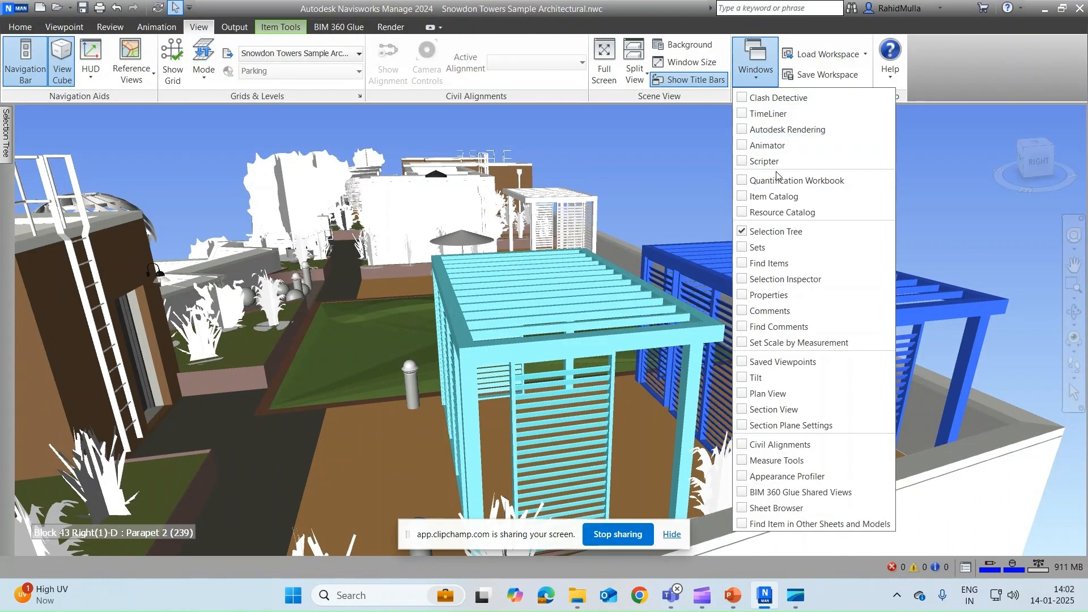
click(746, 264)
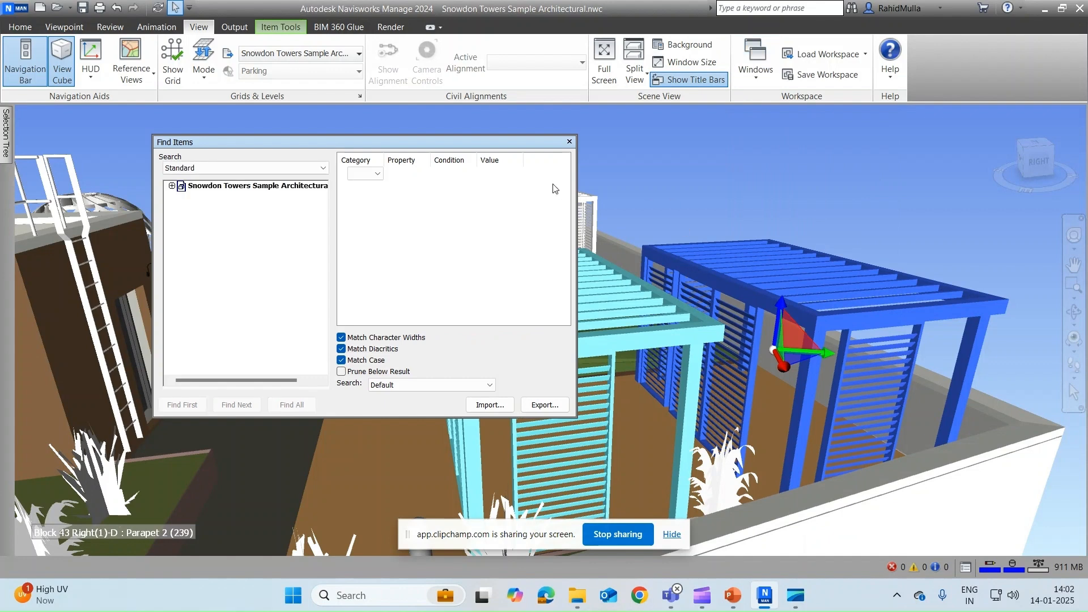
click(570, 141)
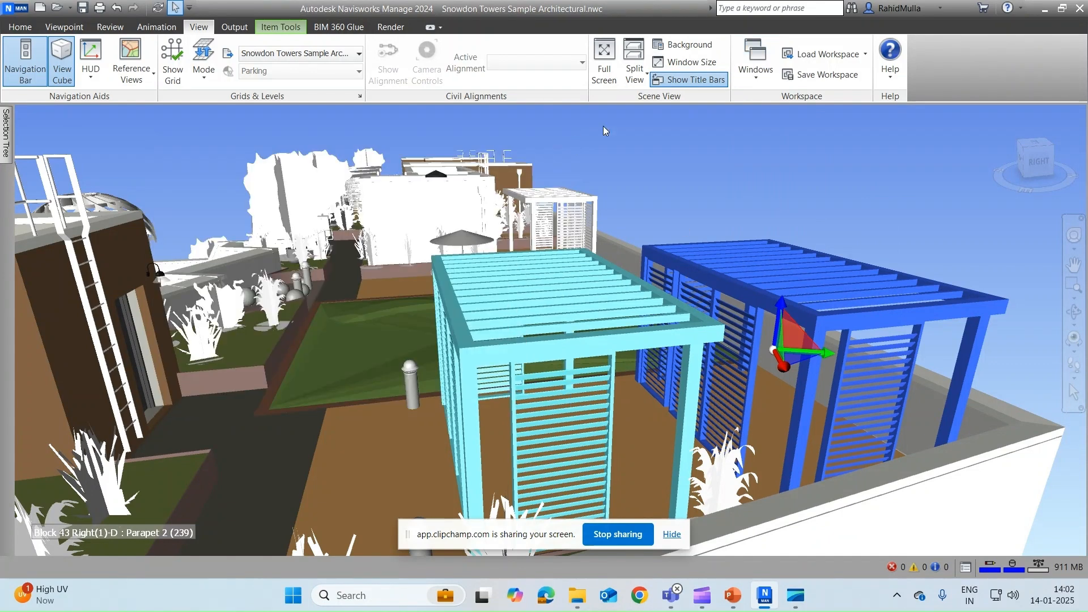
click(682, 81)
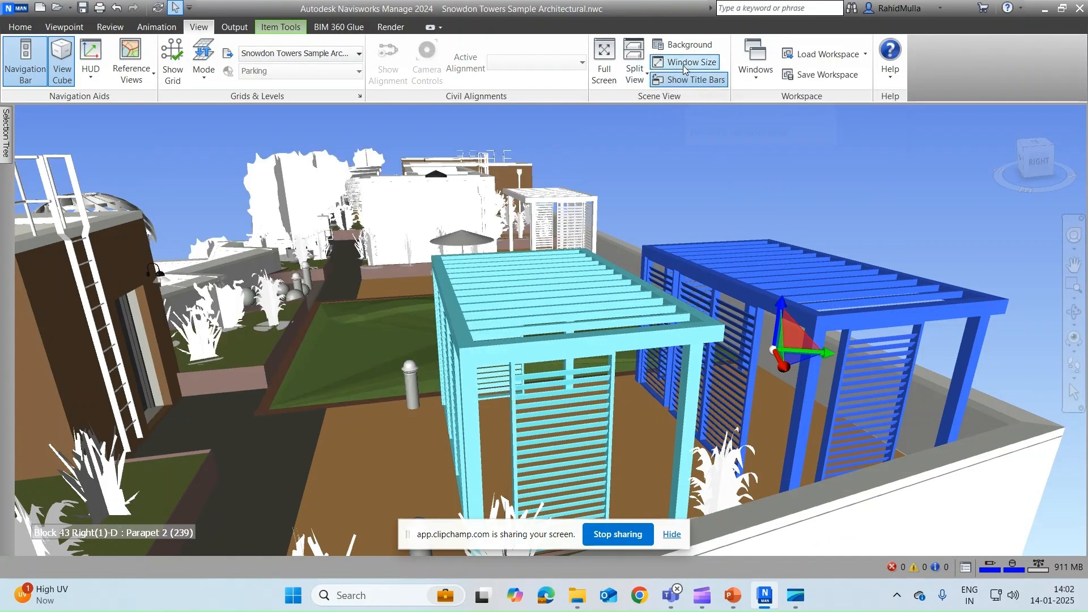
click(765, 79)
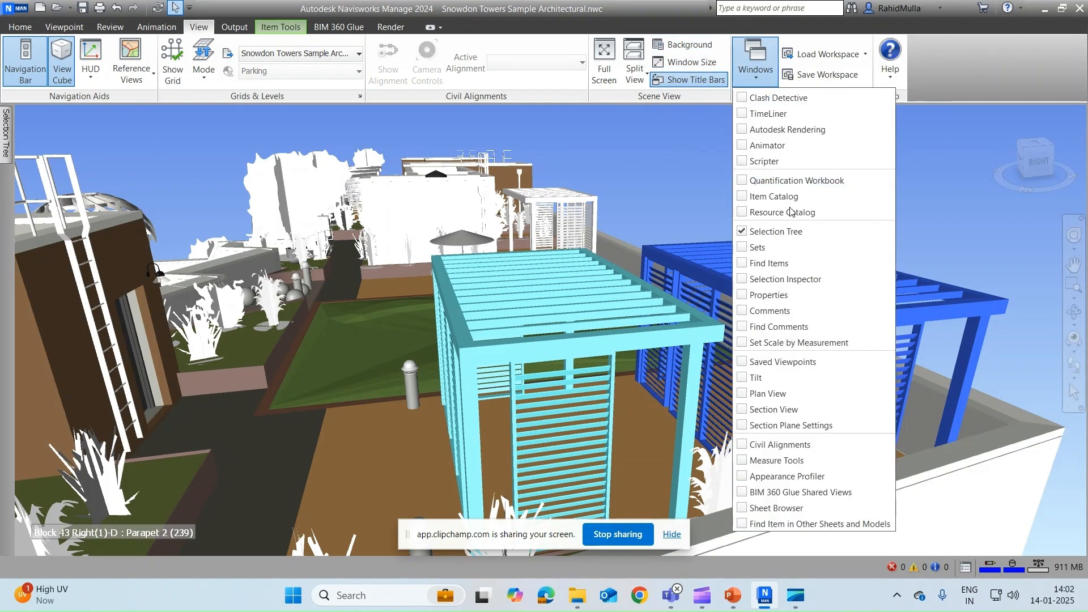
click(744, 295)
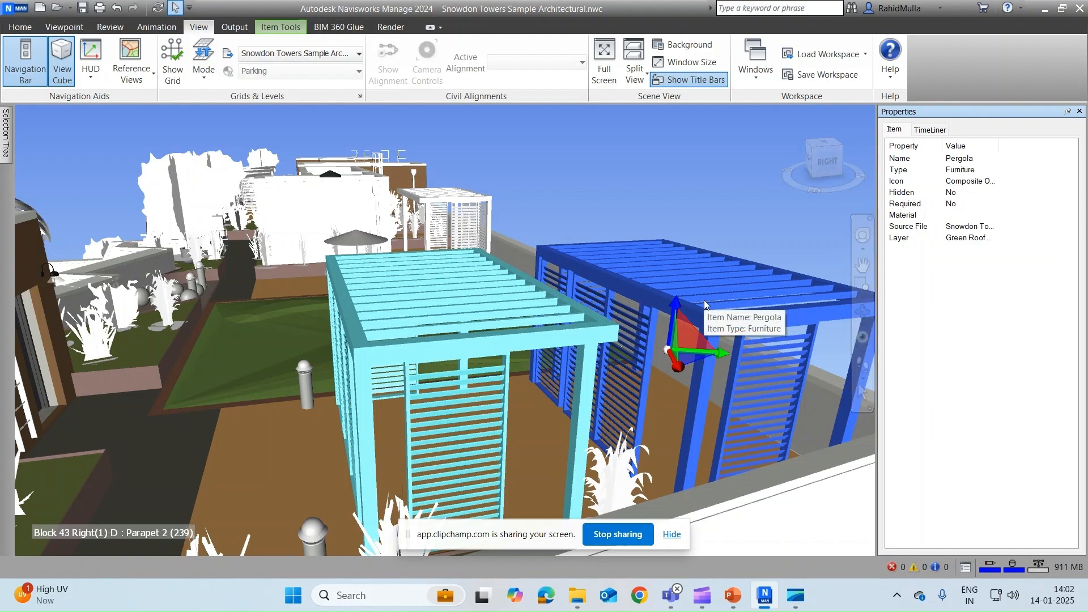
Step: Add a first User Data tab to the back pergola's properties and view it
right_click(917, 299)
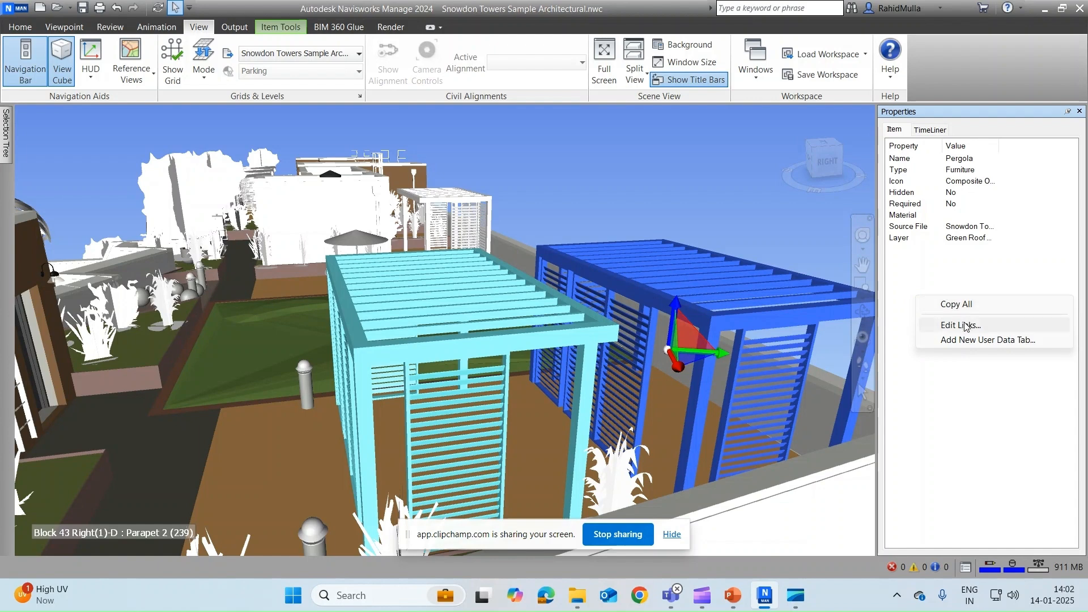
click(979, 341)
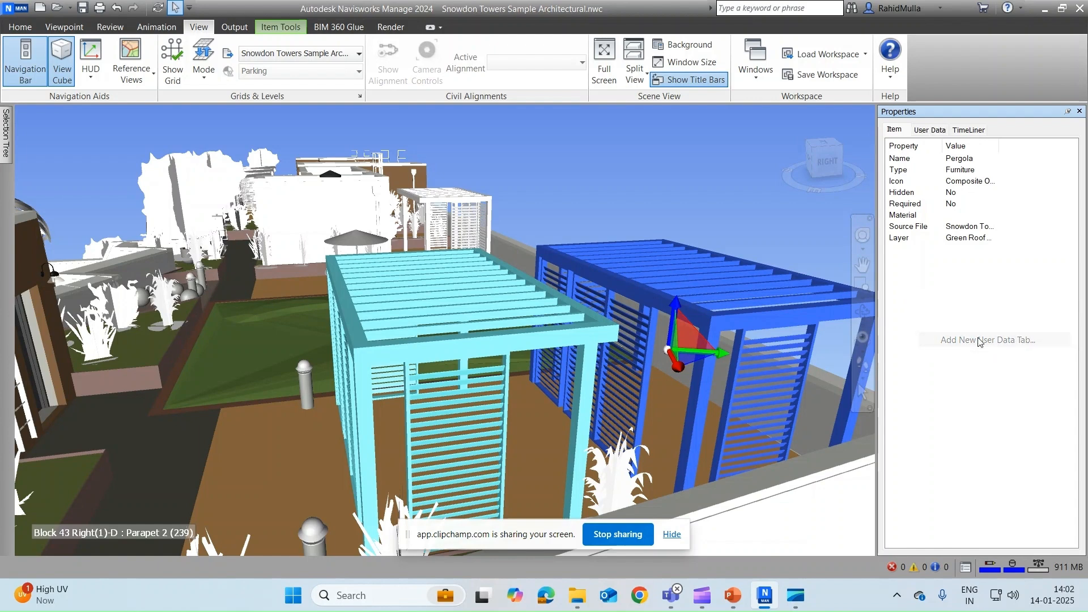
click(932, 131)
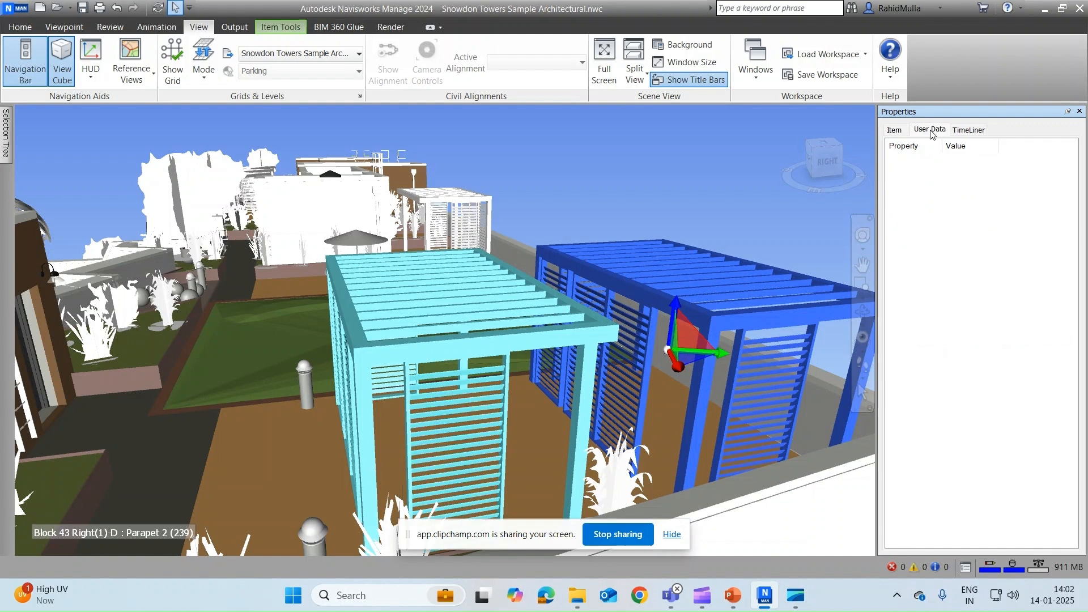
Step: Reselect the back pergola, add a second User Data tab, and switch to it
click(450, 354)
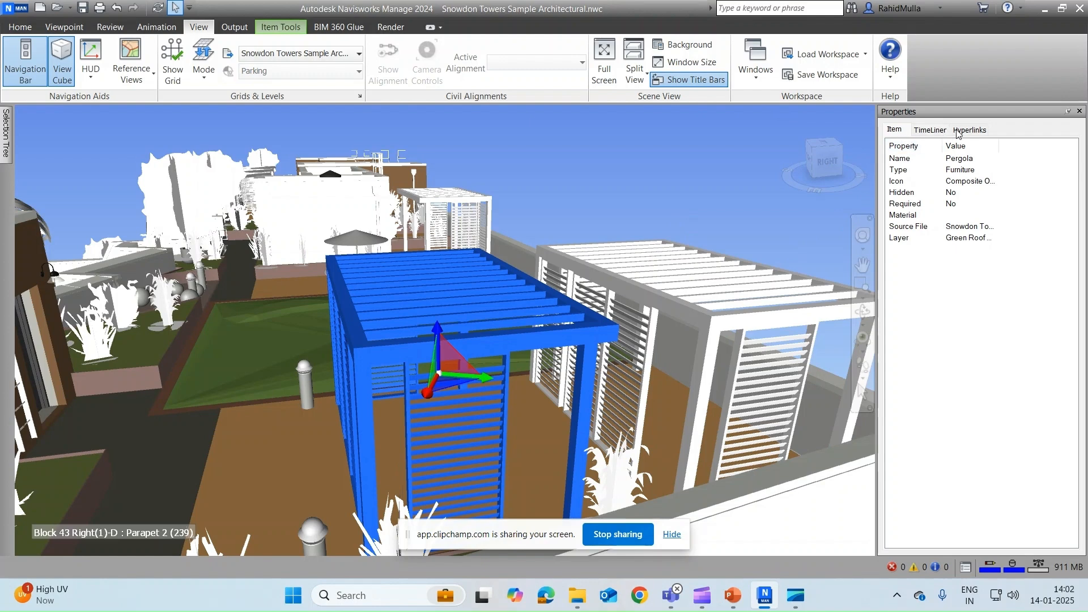
click(746, 312)
click(747, 333)
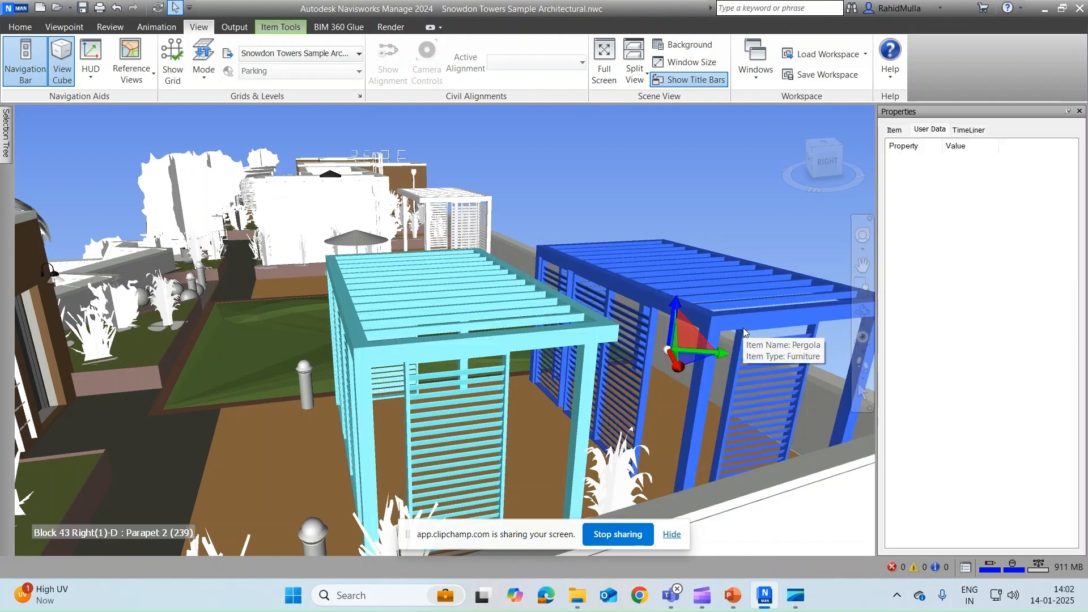
right_click(1006, 253)
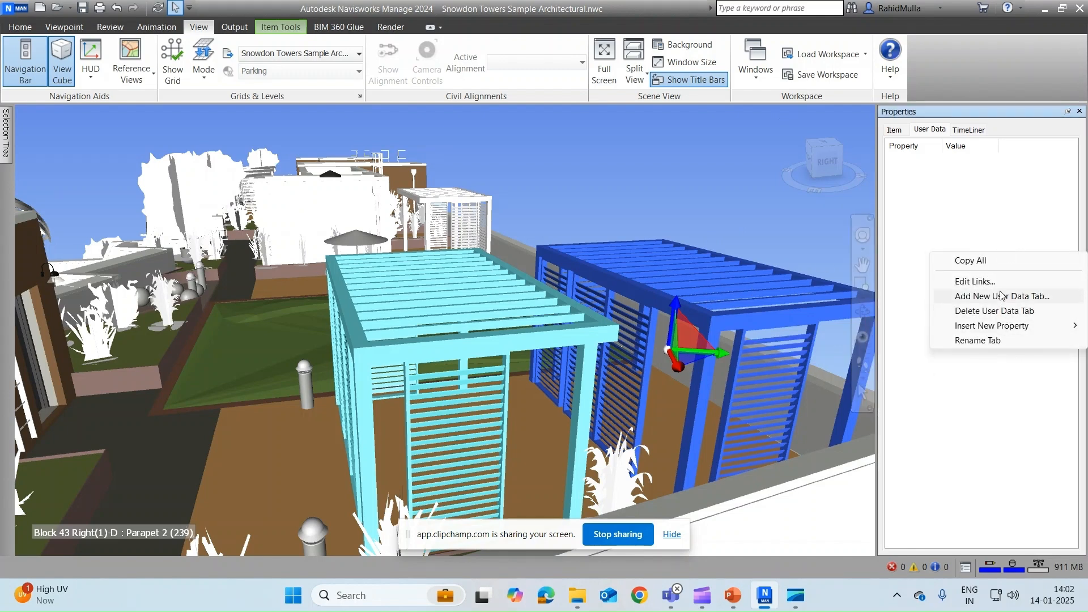
click(934, 130)
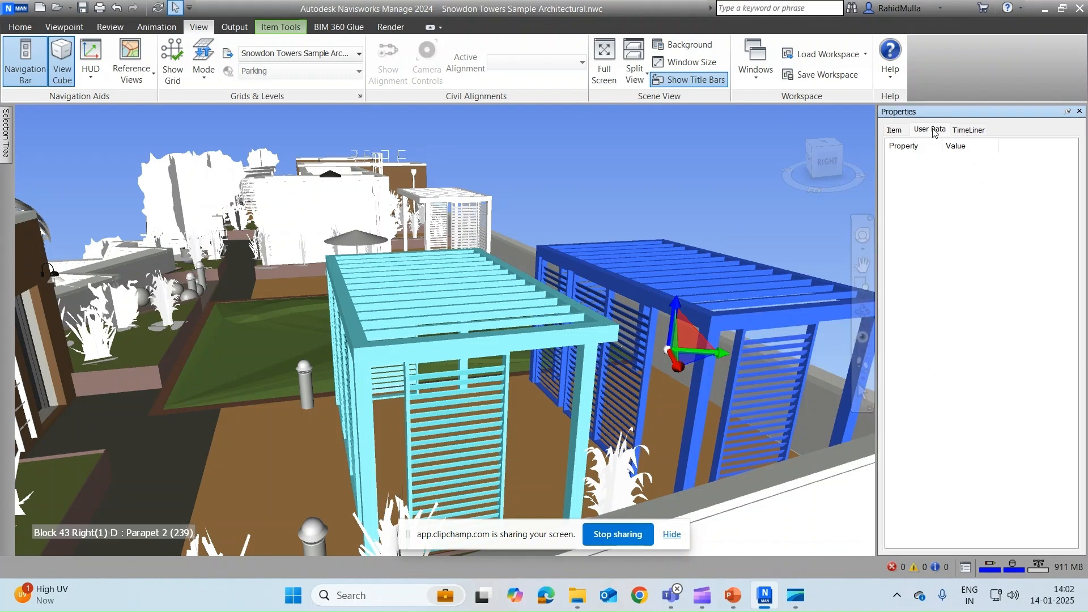
right_click(913, 167)
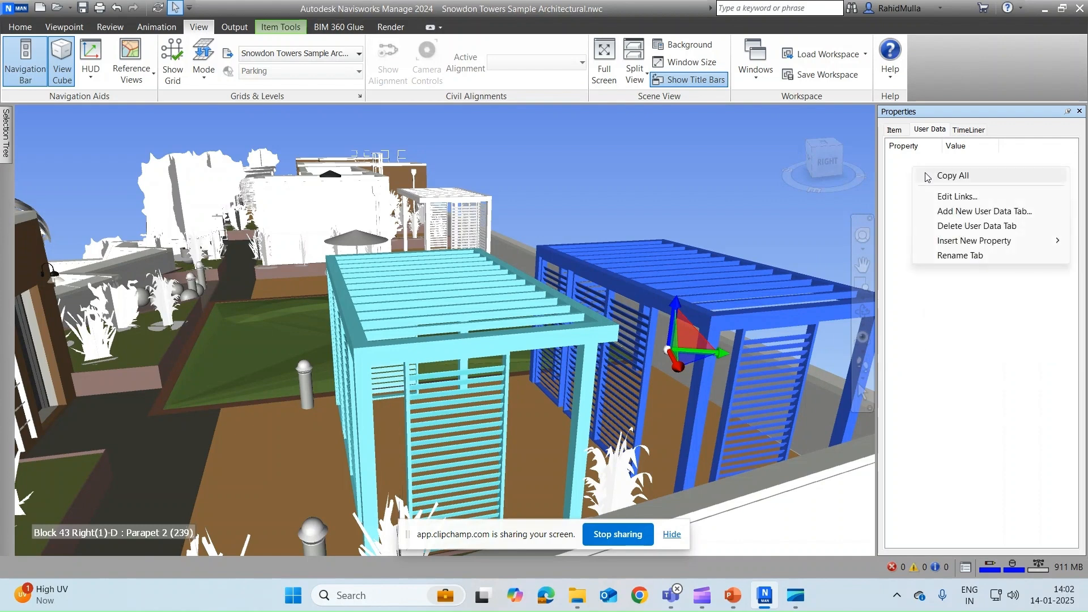
click(955, 212)
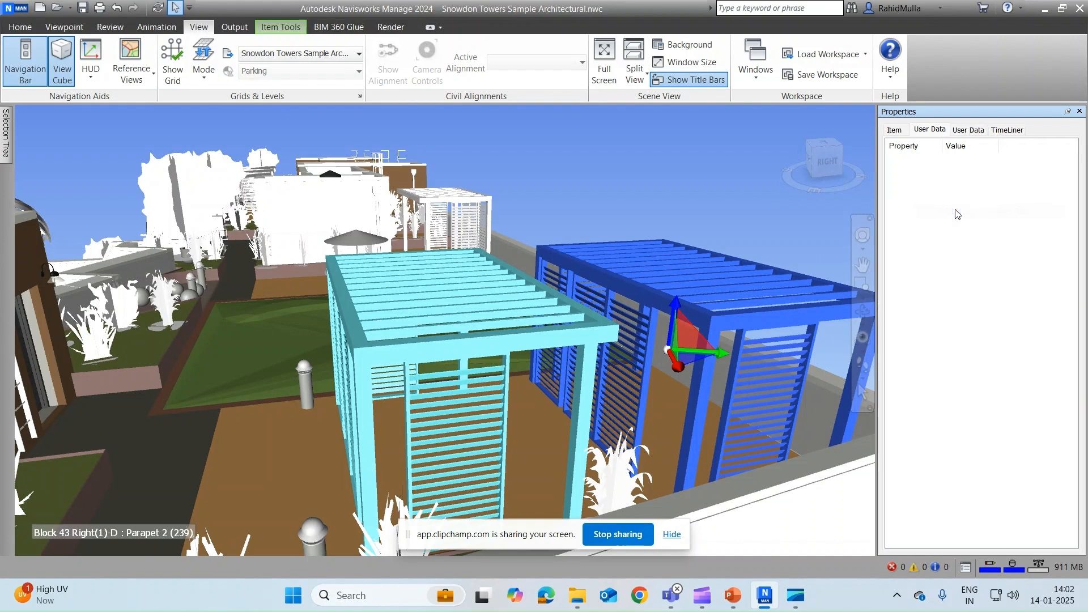
click(974, 133)
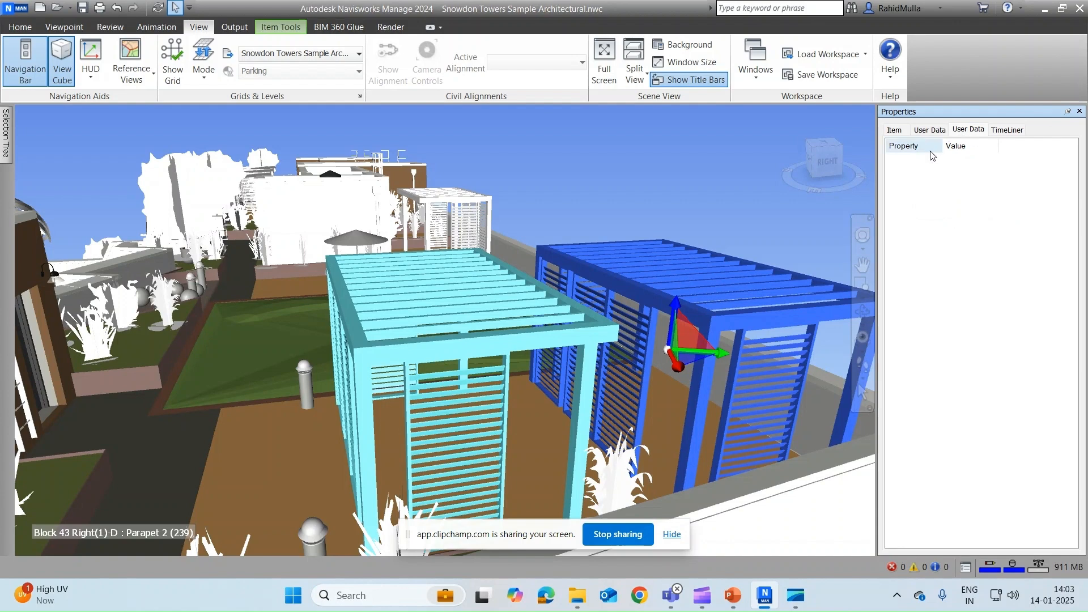
Step: Insert a new String property named 'Name of element' in the User Data tab
right_click(935, 210)
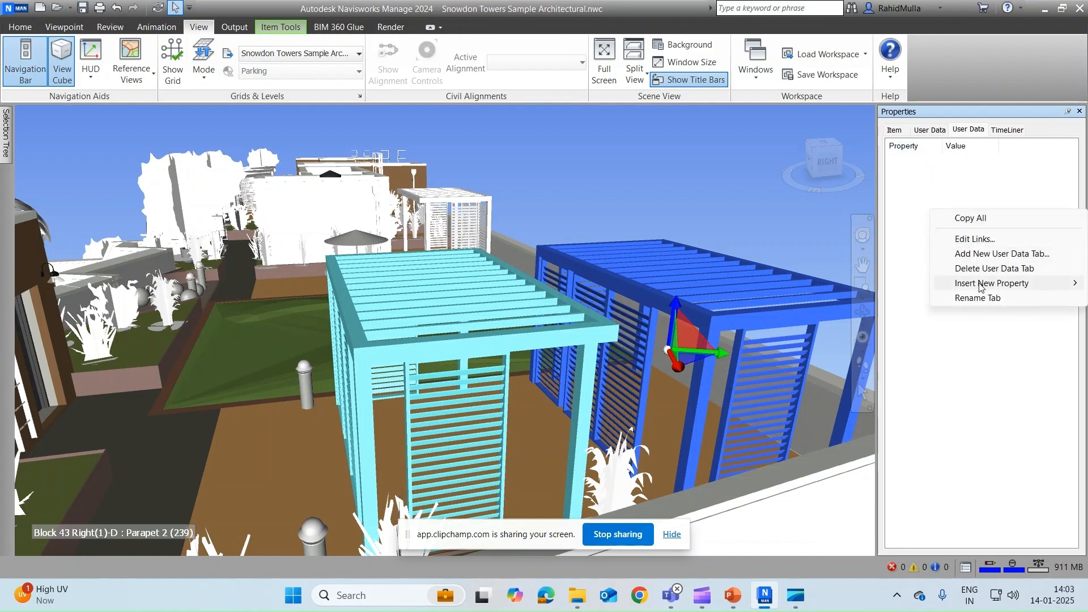
mouse_move(980, 287)
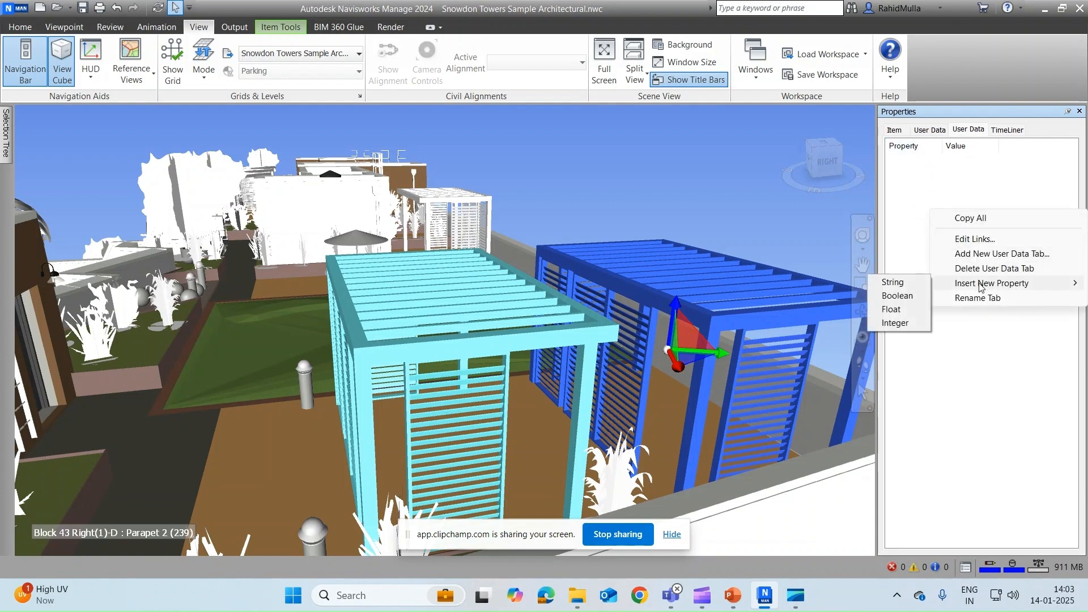
click(907, 287)
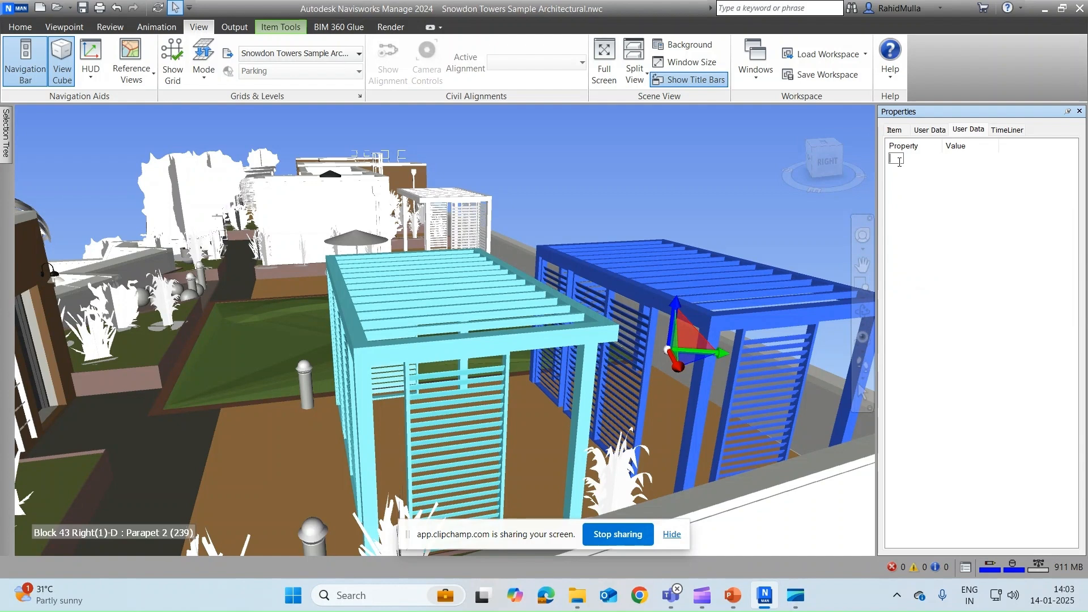
text(B)
text(ame of element)
key(Return)
Step: Set the Name of element property's value to Pergola
right_click(925, 162)
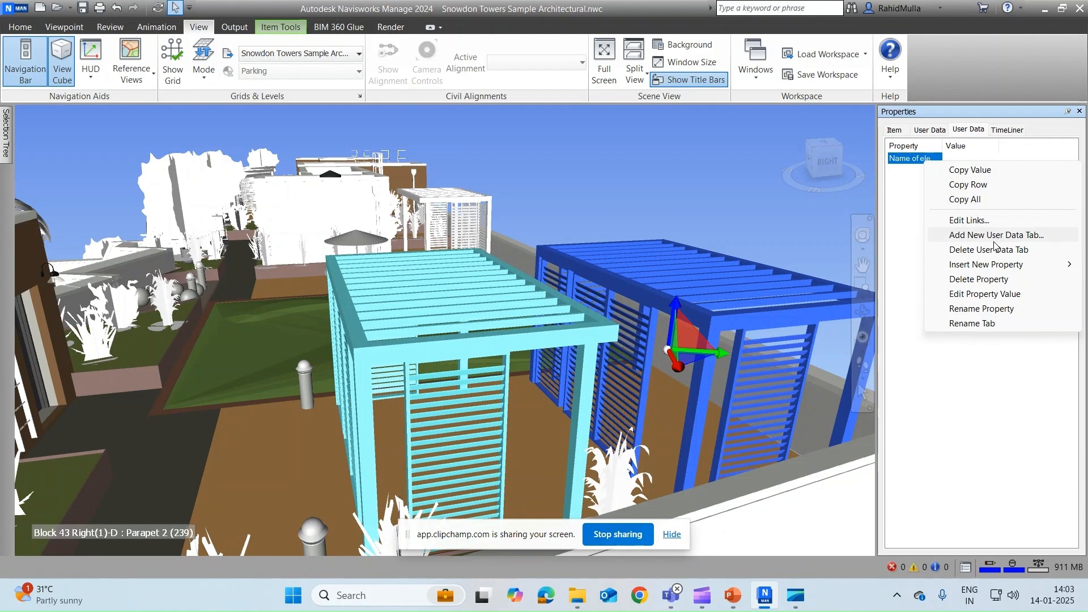
mouse_move(1002, 267)
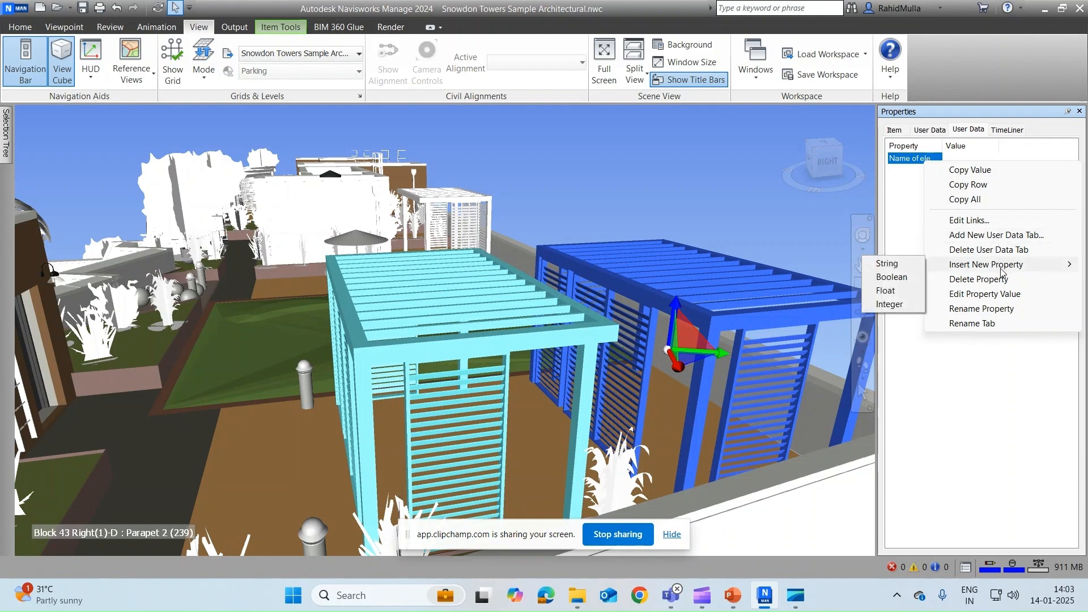
click(999, 295)
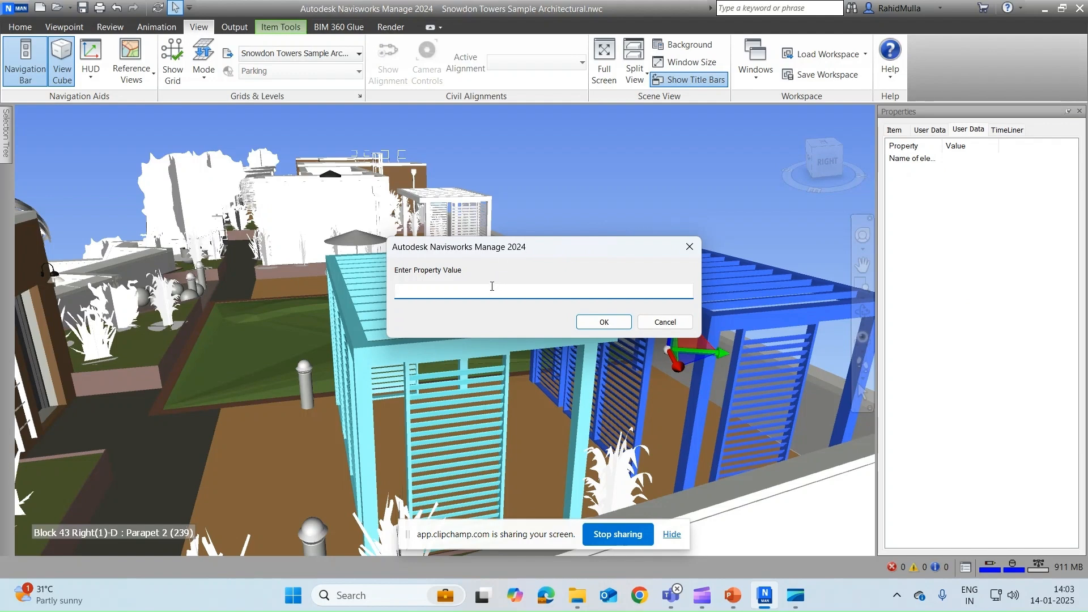
text(Pergola)
click(606, 322)
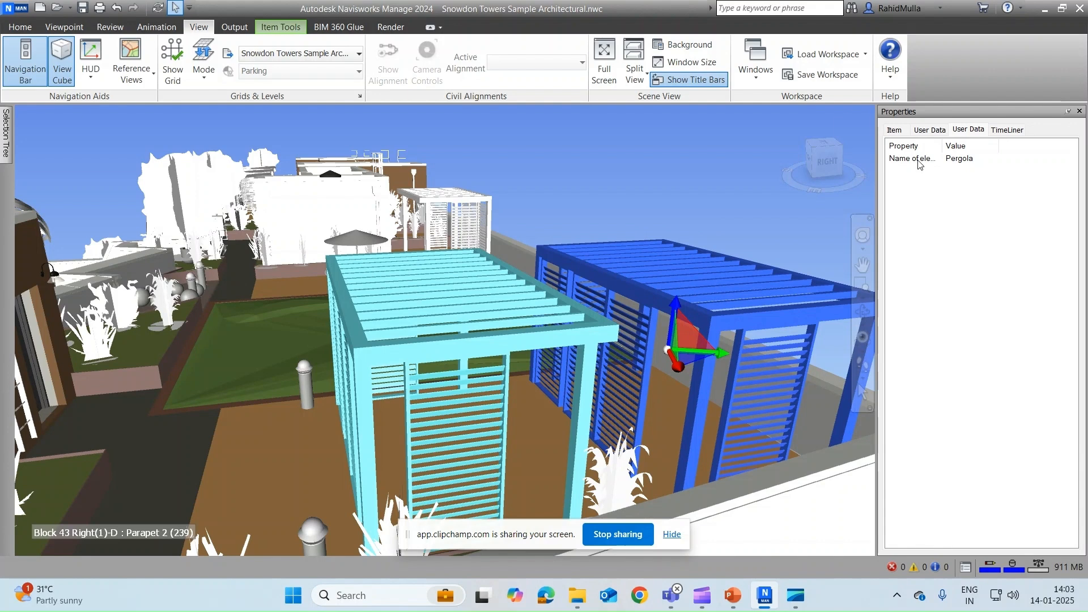
Step: Insert a Boolean property named 'Can change the colour' and widen the names column
right_click(921, 187)
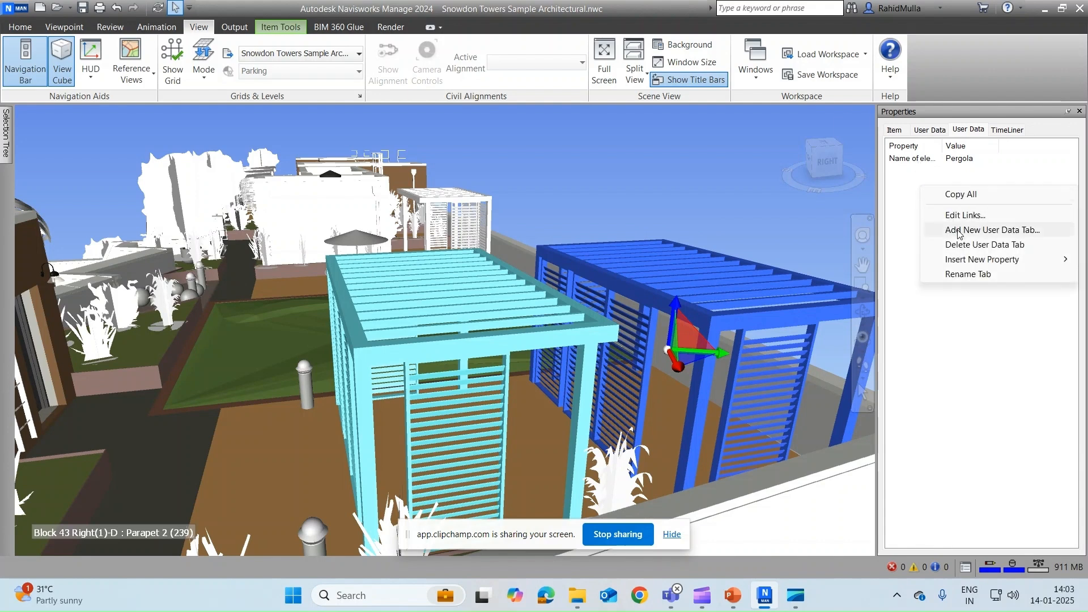
mouse_move(975, 259)
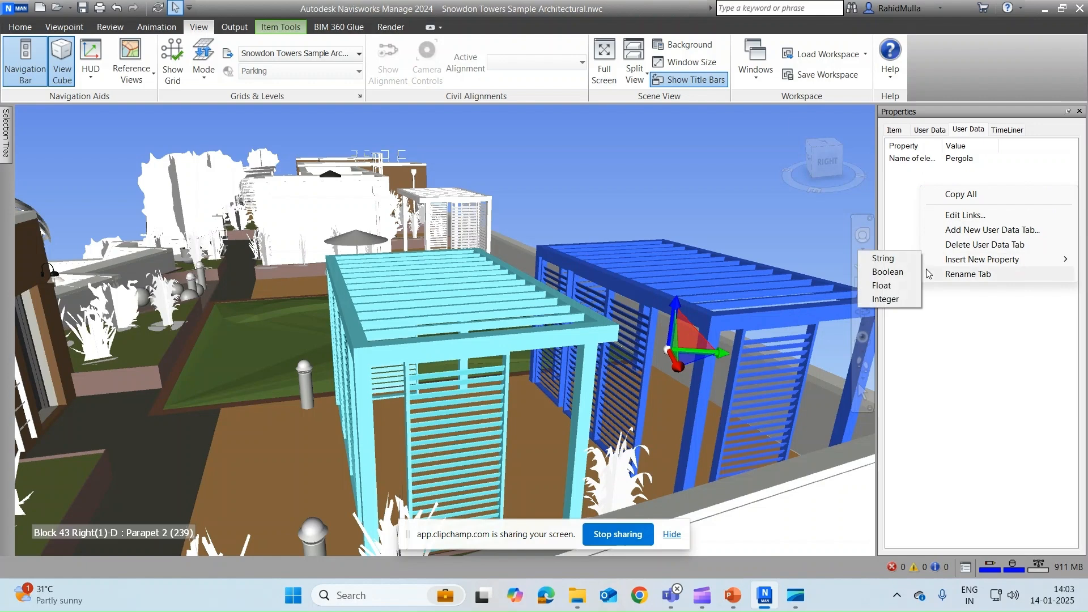
click(906, 273)
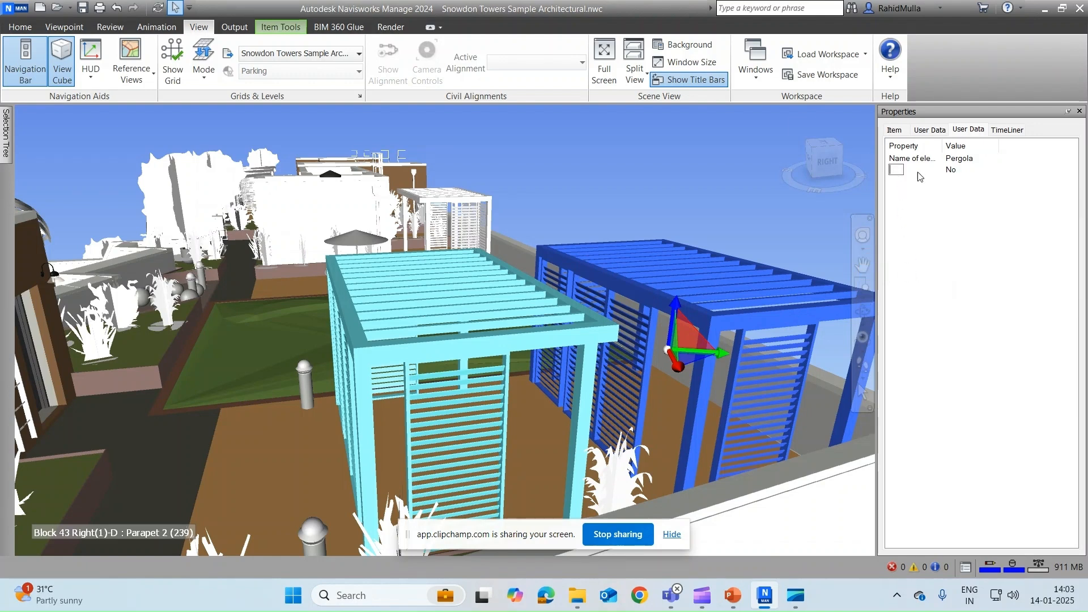
text(Ca)
text(change t...)
click(965, 225)
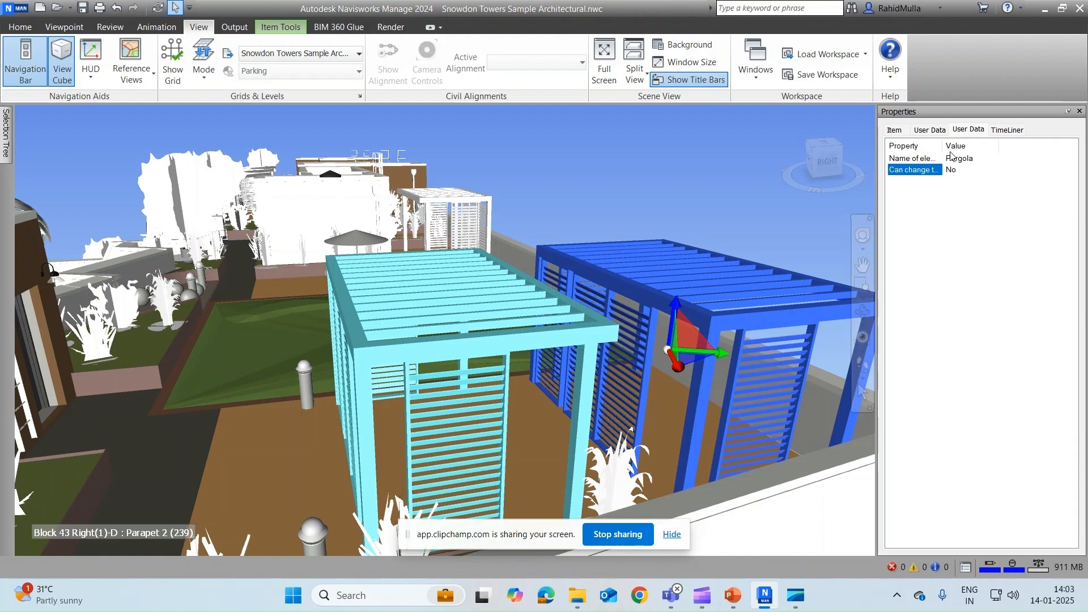
drag(943, 146, 986, 146)
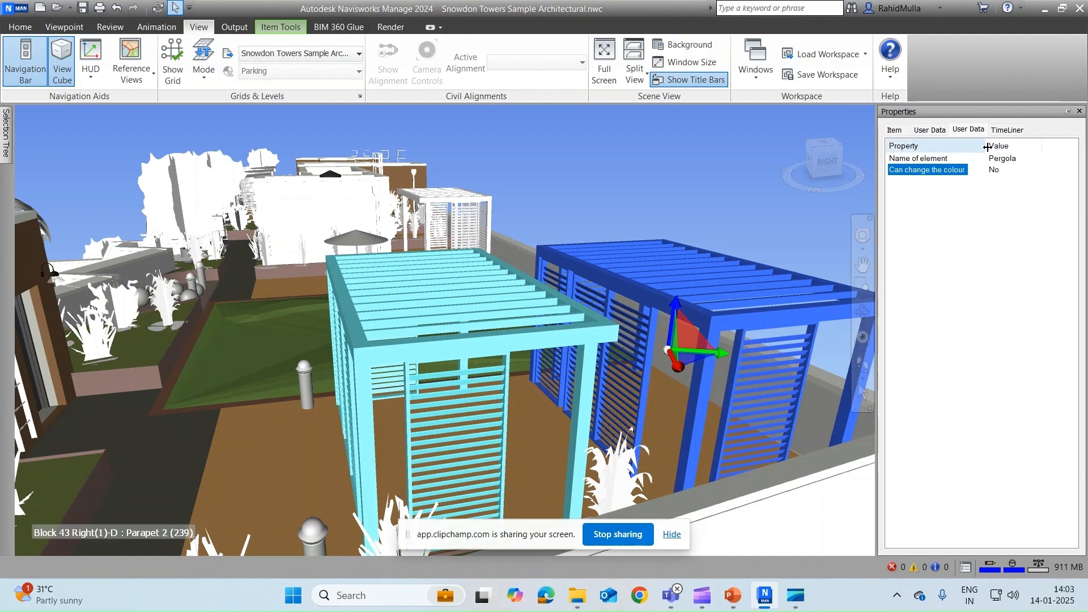
Step: Set Can change the colour to Yes, then change it back to No
right_click(964, 172)
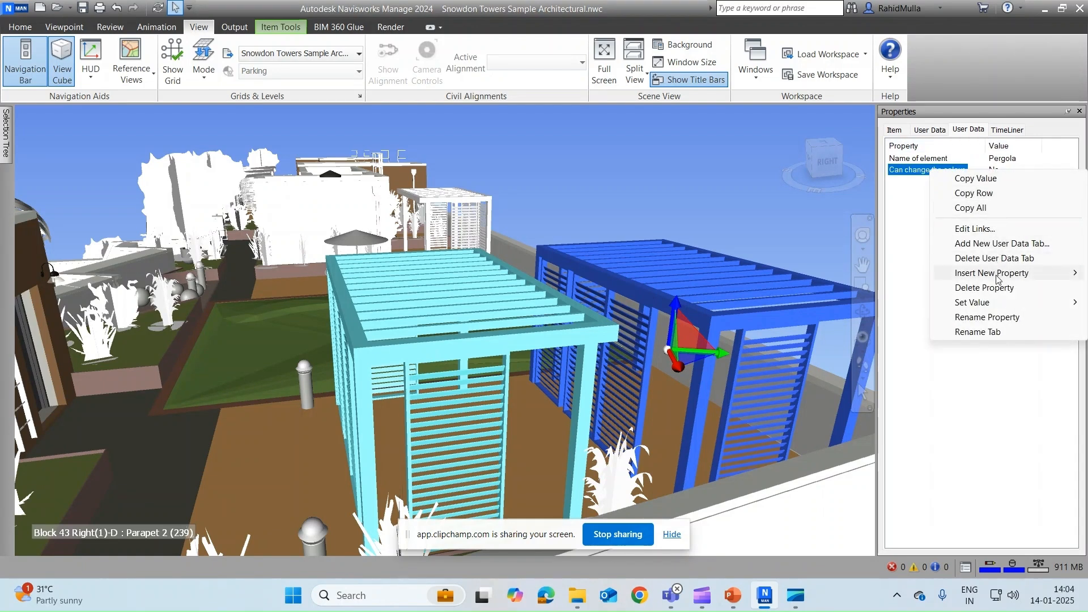
mouse_move(998, 280)
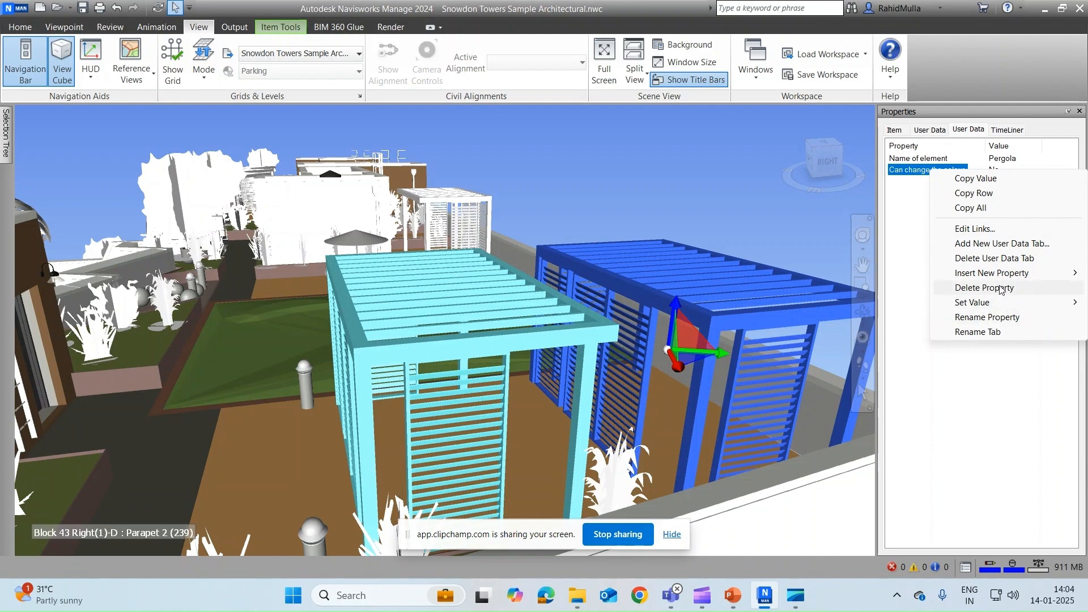
mouse_move(983, 305)
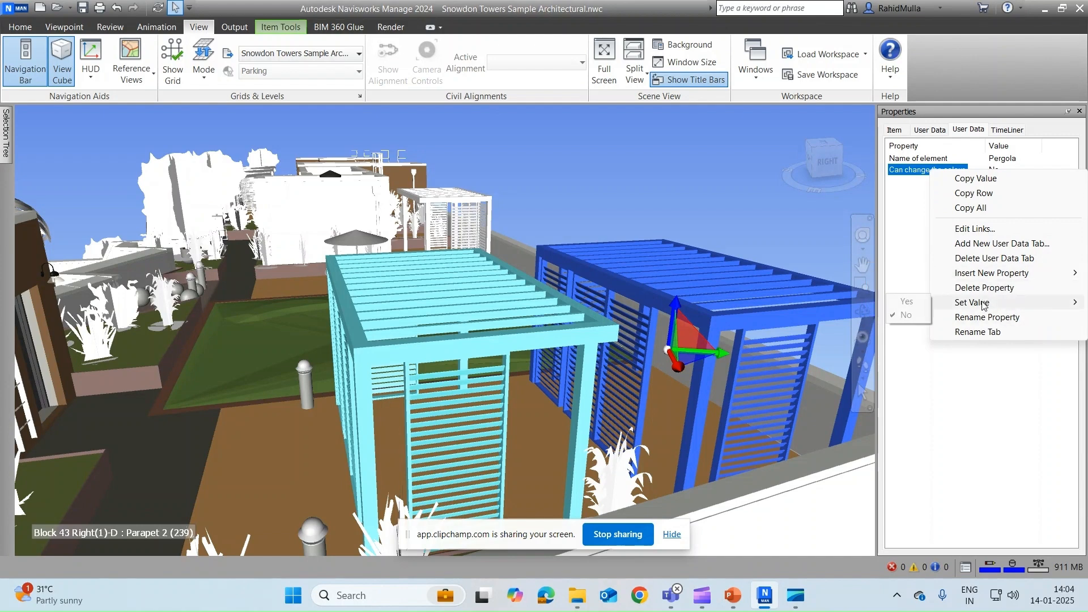
click(909, 301)
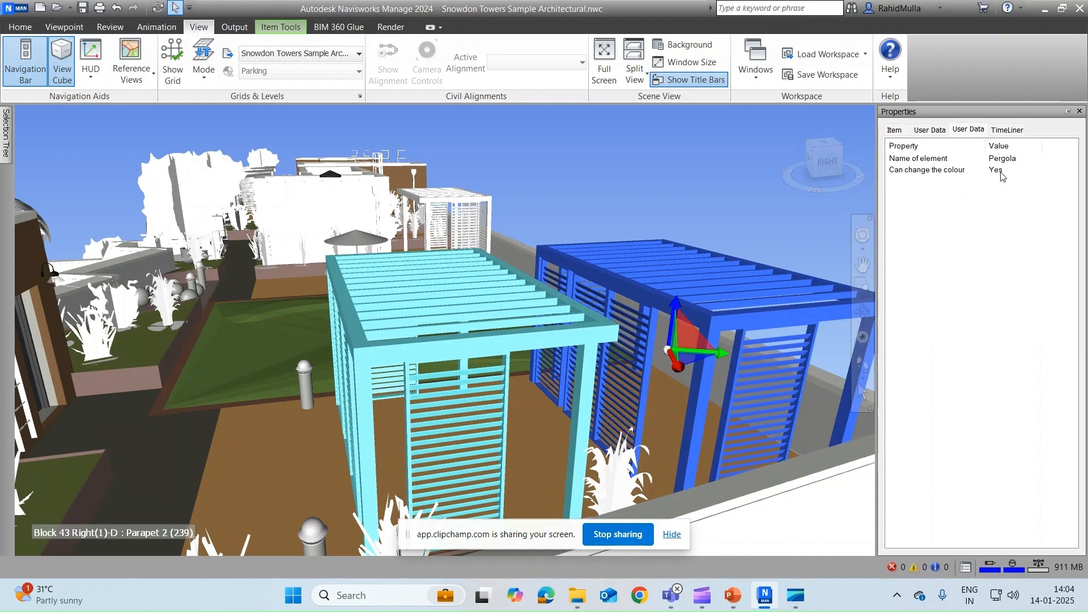
right_click(976, 205)
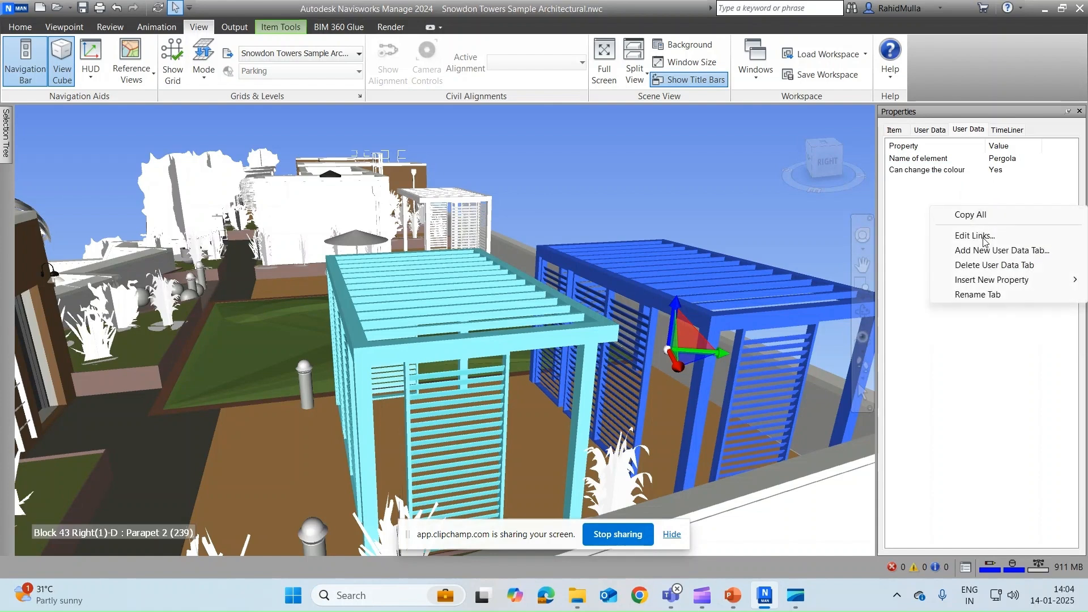
right_click(948, 176)
mouse_move(980, 306)
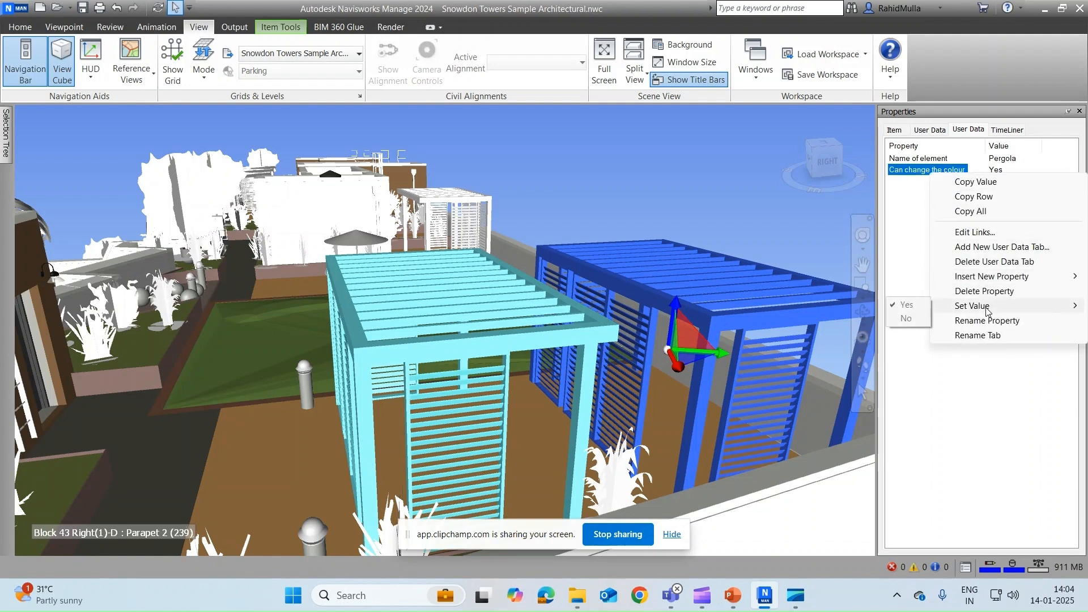
click(906, 318)
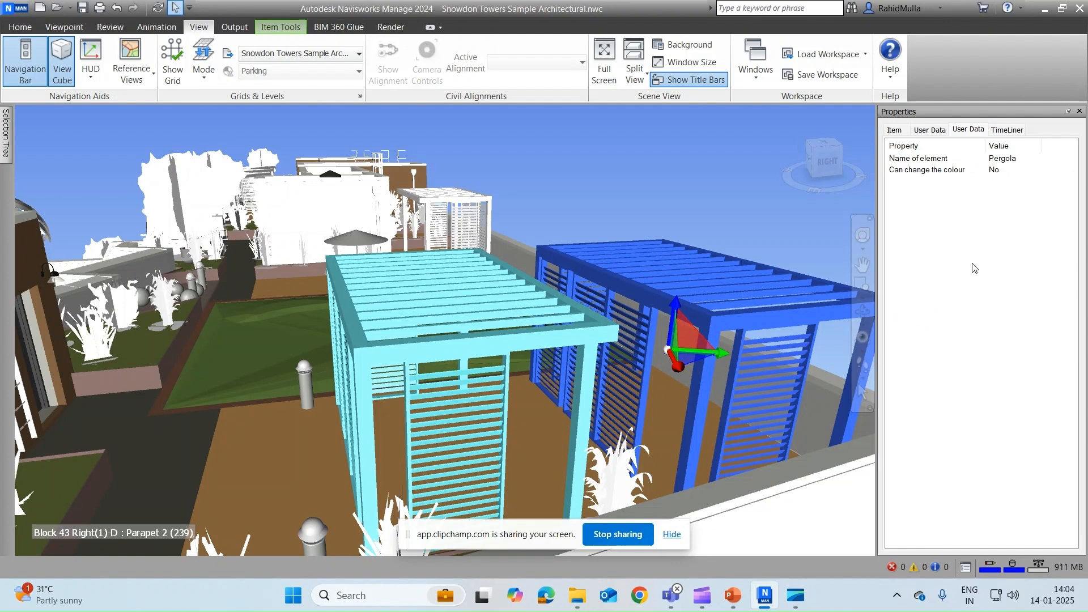
Step: Pan across the rooftop, reselect the blue pergola, orbit closer, and bring up Item Tools
click(644, 139)
middle_drag(680, 204, 668, 121)
click(666, 205)
shift+middle_drag(666, 203, 664, 208)
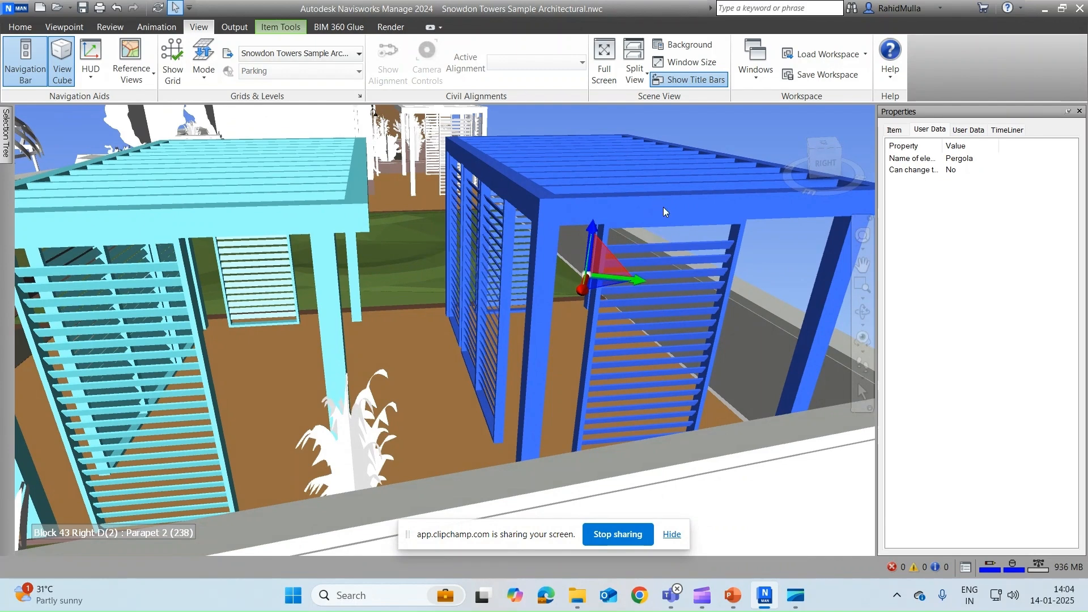
click(271, 28)
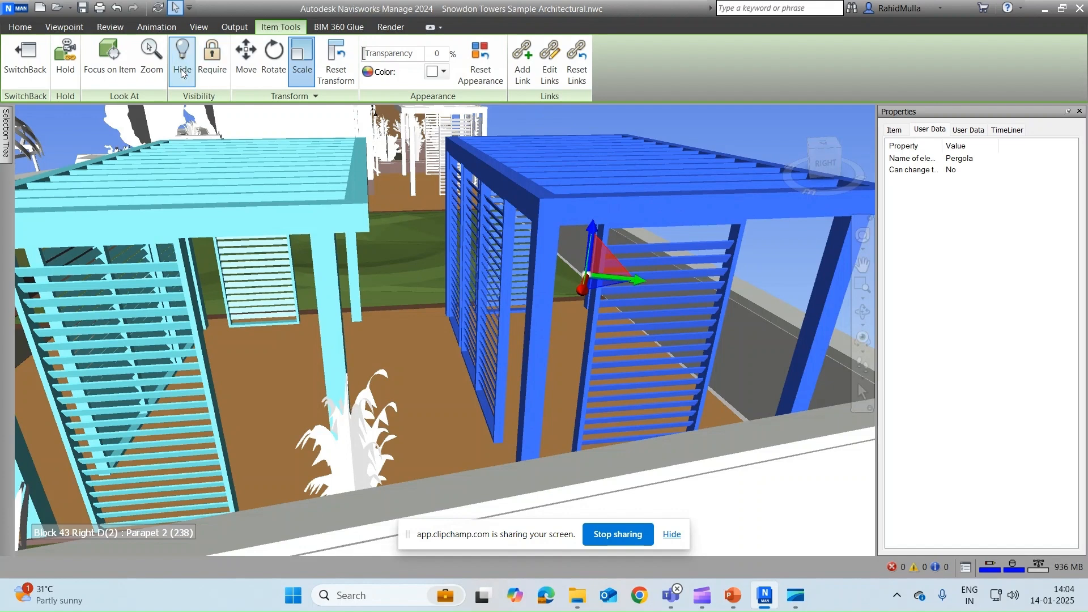
Step: Put the blue pergola on Hold and pull back to a wider rooftop view
click(77, 75)
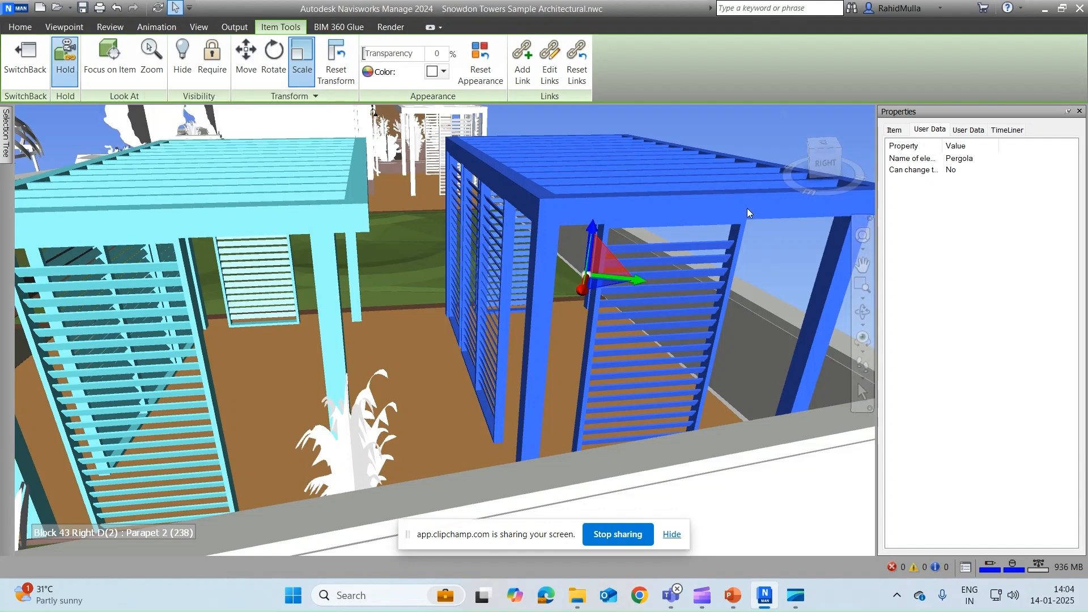
scroll(692, 196, up, 5)
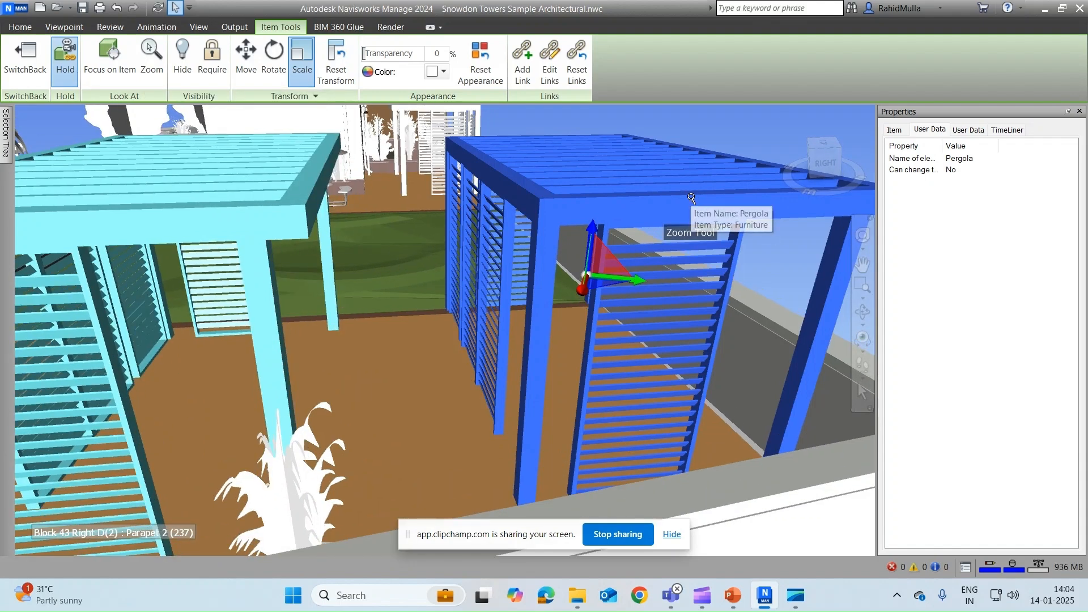
scroll(692, 197, down, 8)
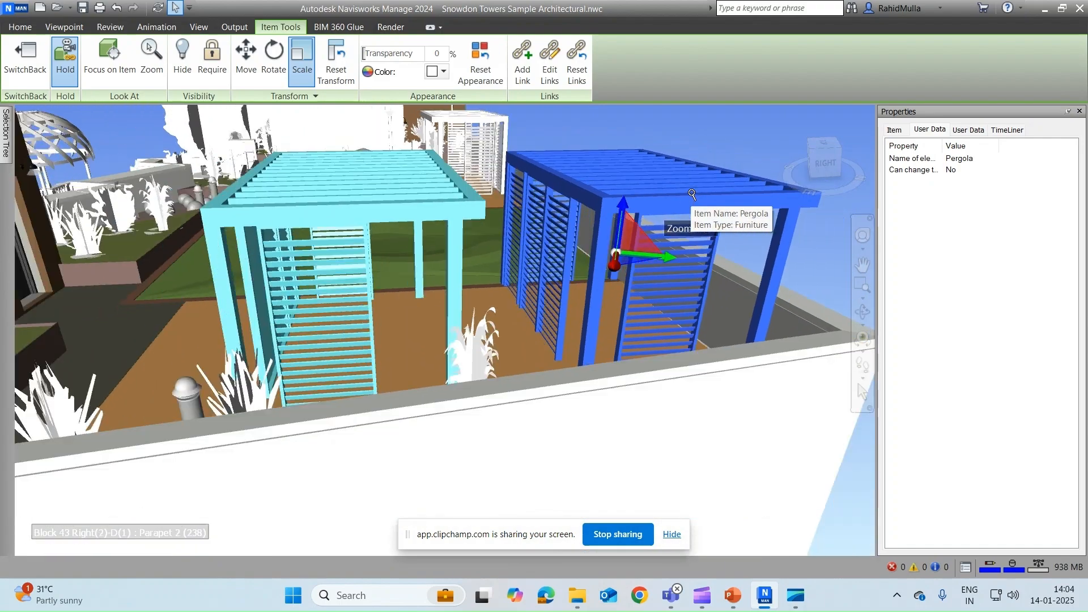
middle_drag(607, 205, 627, 277)
scroll(672, 272, up, 2)
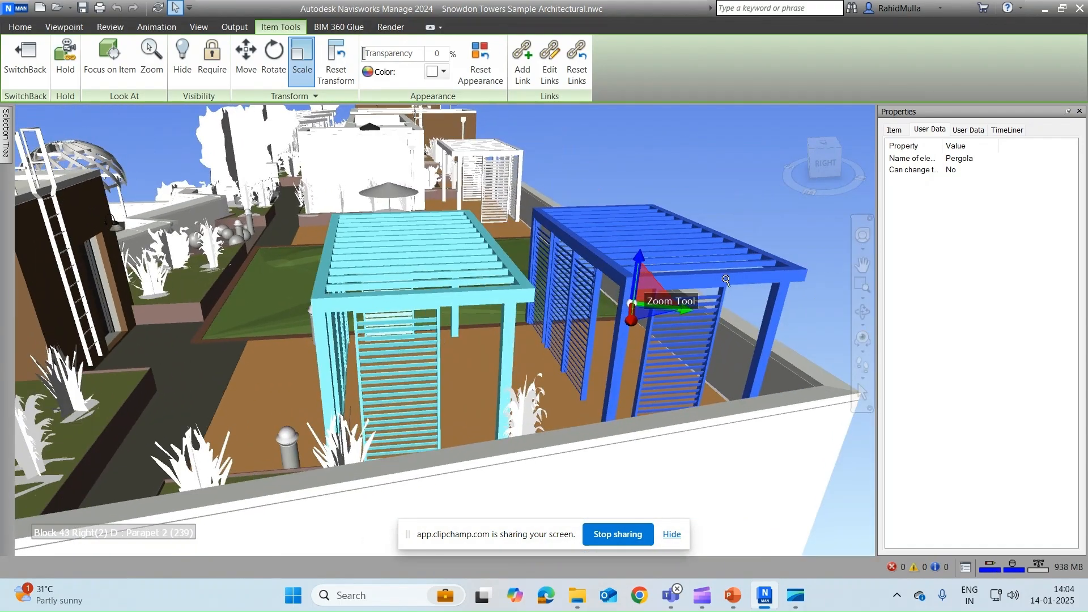
Step: Reselect the blue pergola, toggle Hold again, then deselect and reselect it
click(724, 276)
click(724, 277)
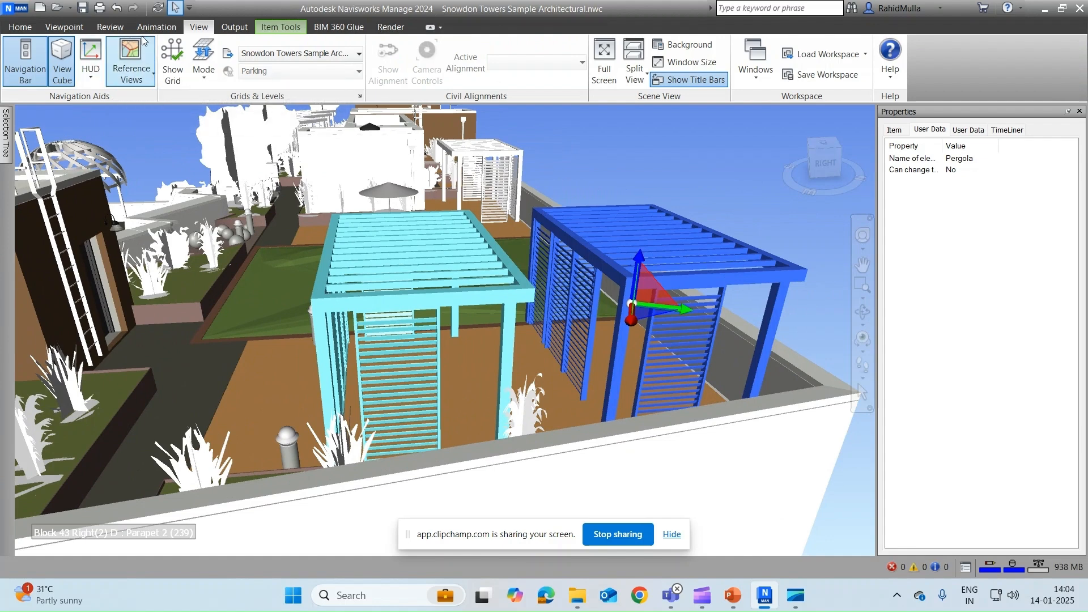
click(281, 26)
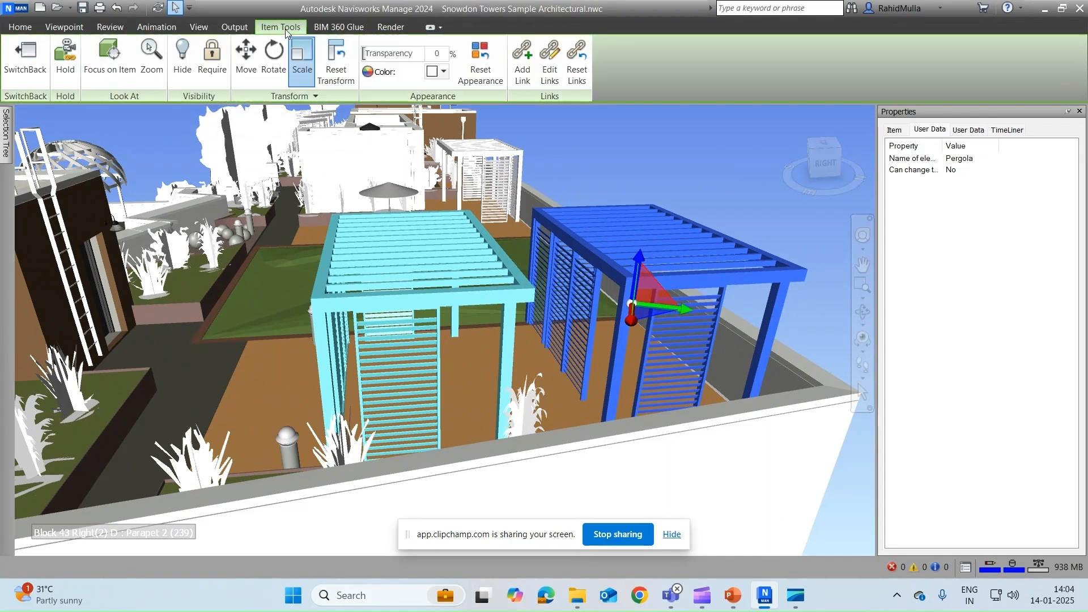
click(64, 61)
key(Escape)
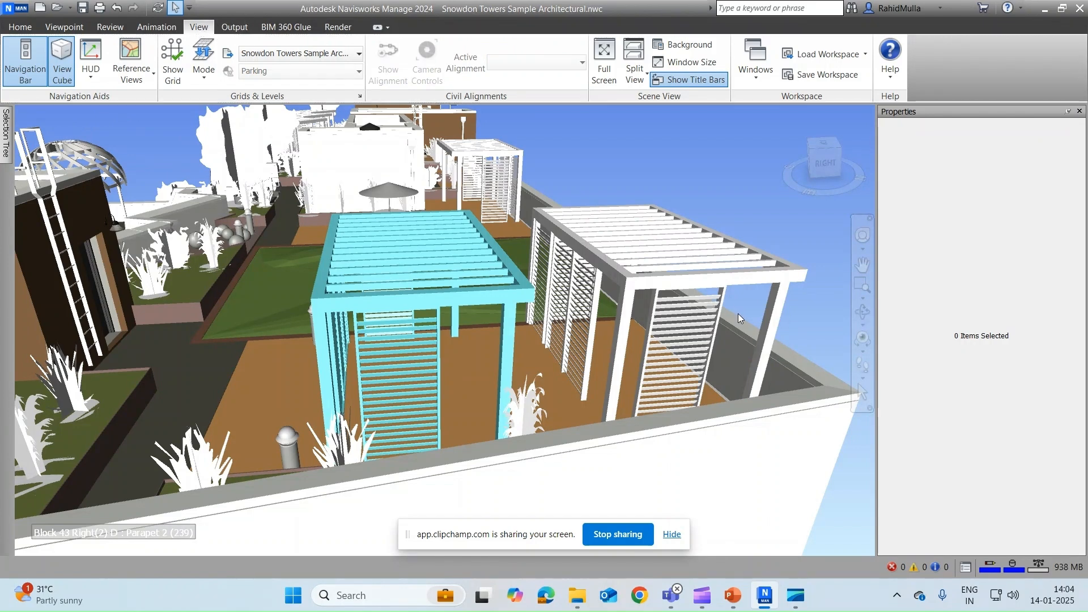
click(709, 277)
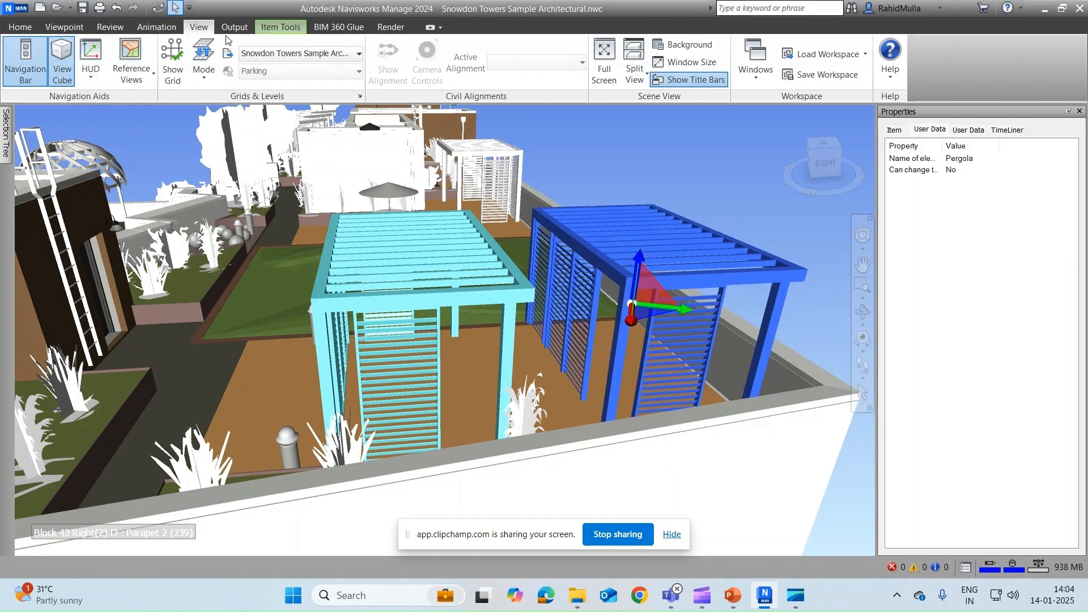
click(281, 26)
Step: With Hold on, zoom and orbit to move the pergola past the rooftop parapet
click(66, 61)
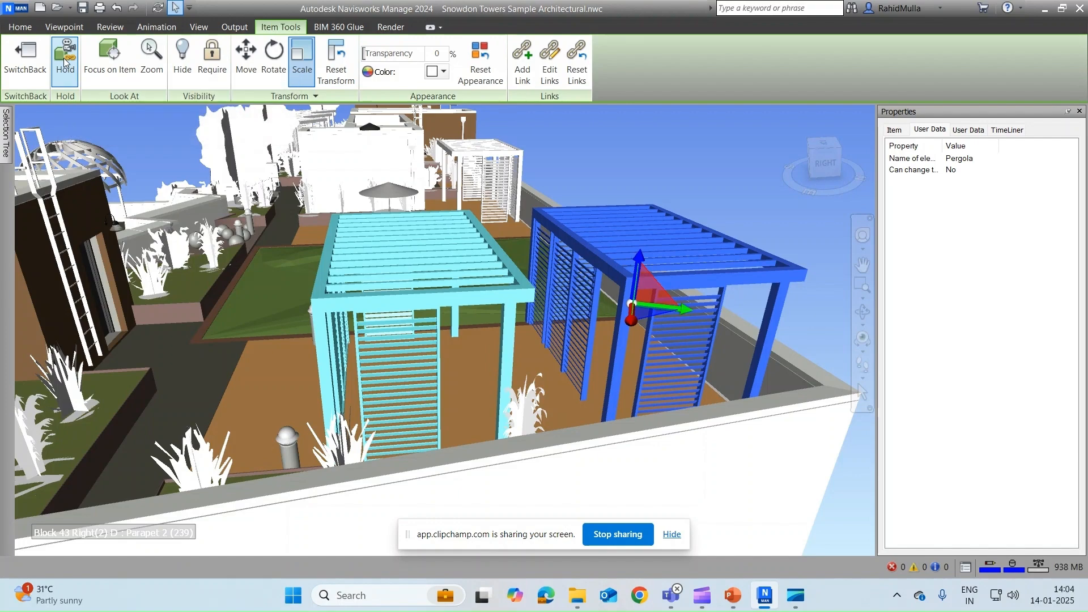
scroll(720, 227, up, 5)
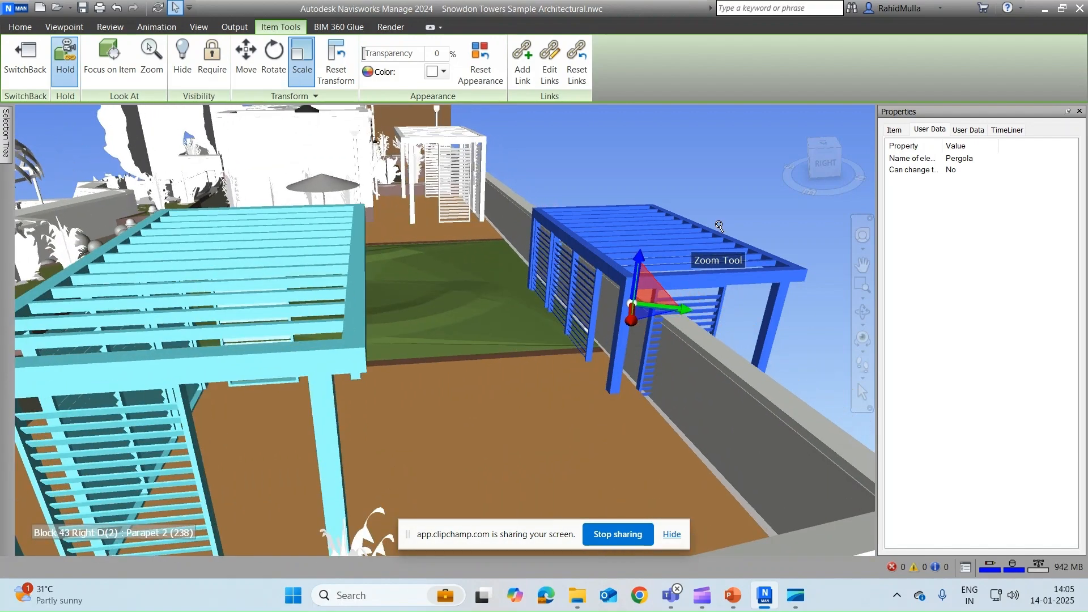
scroll(720, 227, up, 6)
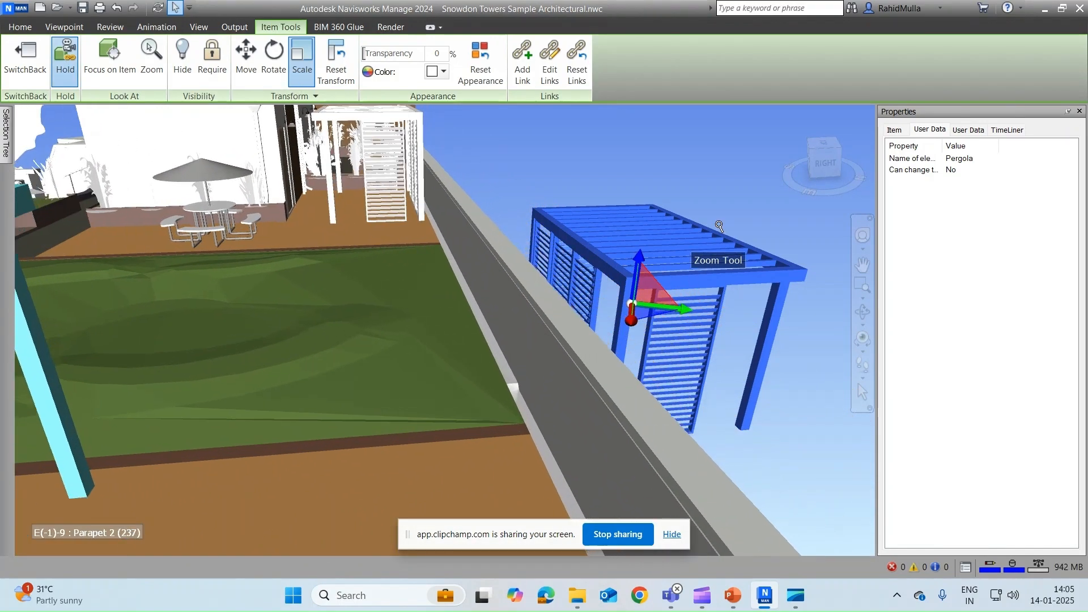
scroll(720, 226, up, 4)
mouse_move(719, 226)
shift+middle_down()
mouse_move(663, 224)
mouse_move(692, 236)
mouse_move(717, 220)
shift+middle_up()
scroll(717, 220, down, 2)
middle_drag(717, 365, 330, 325)
scroll(330, 325, down, 1)
shift+middle_drag(460, 317, 464, 296)
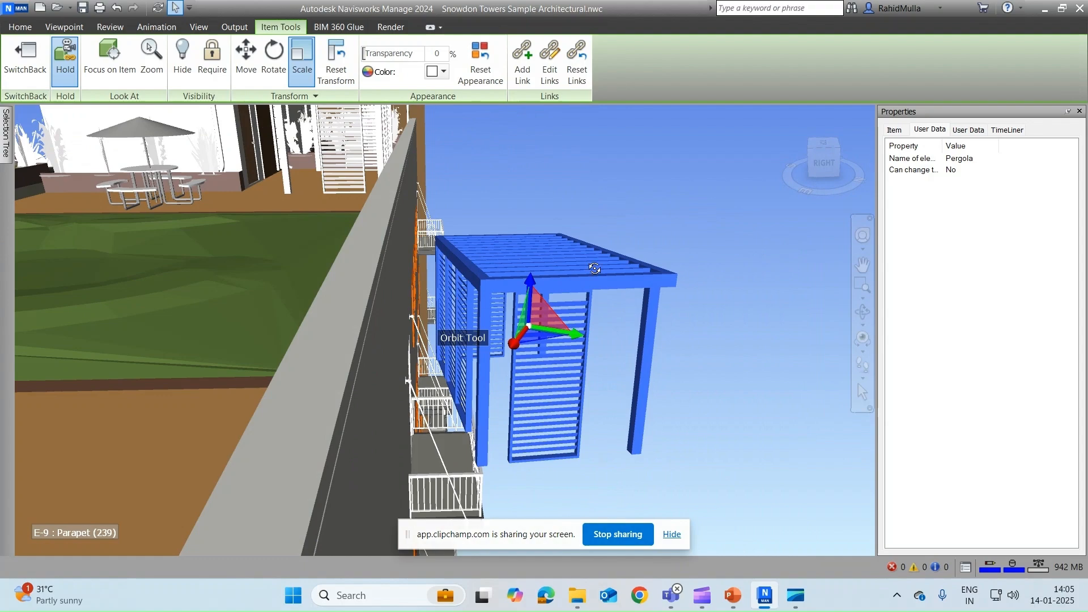
scroll(606, 230, down, 7)
scroll(612, 233, down, 2)
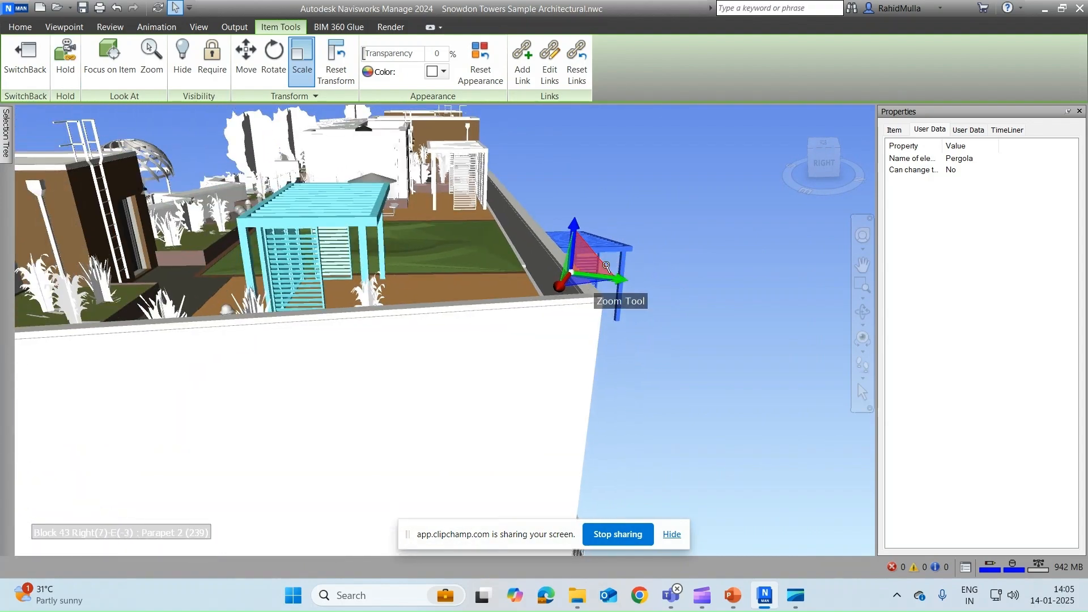
shift+middle_drag(621, 267, 568, 263)
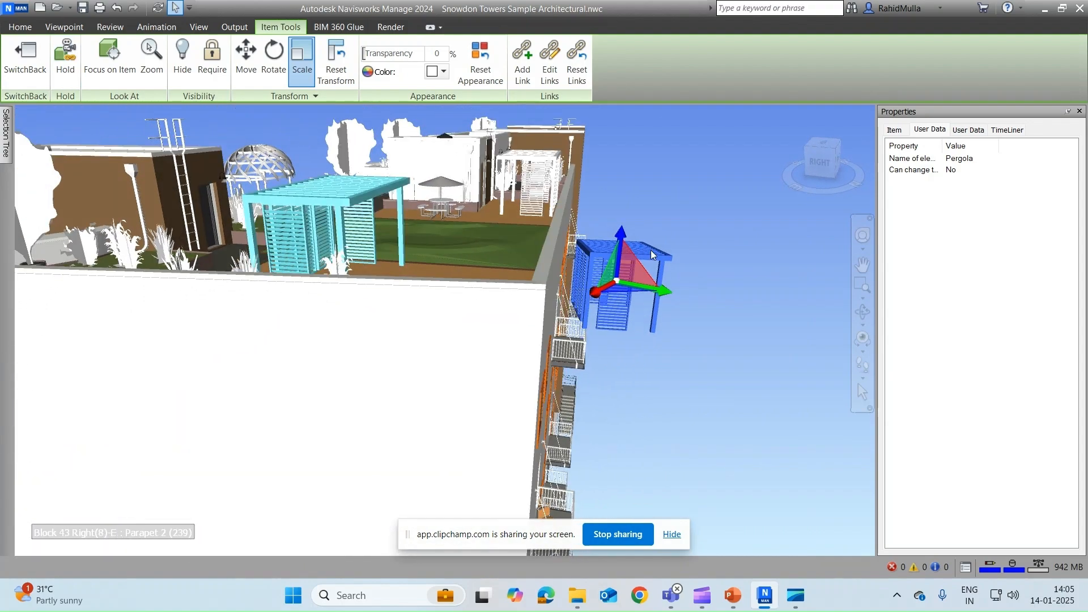
scroll(651, 250, up, 5)
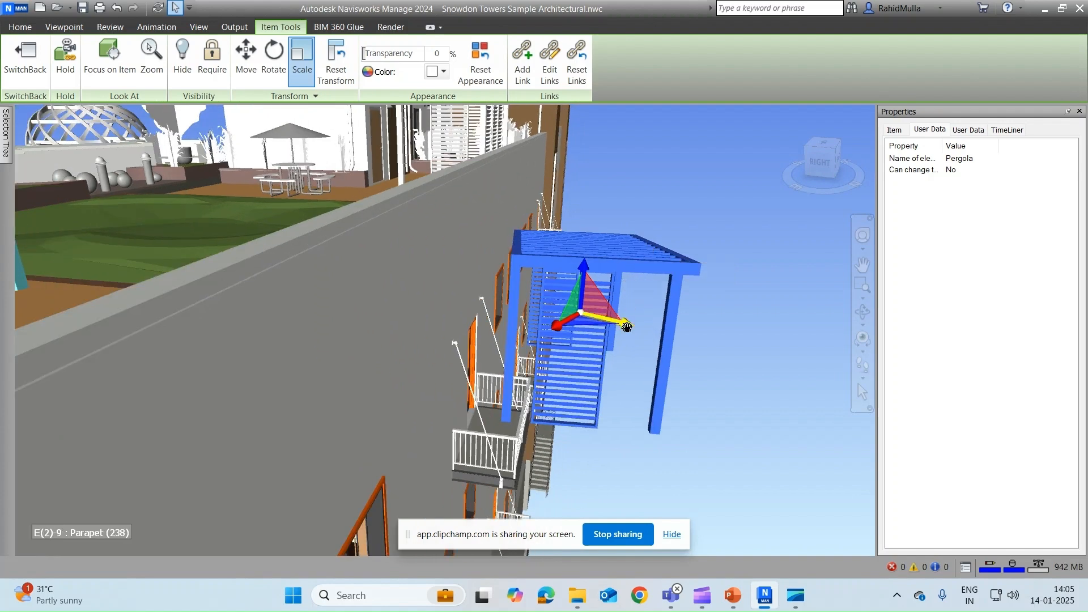
Step: Undo the accidental pergola scaling, toggle Hold, and orbit to the building's facade
drag(627, 327, 661, 331)
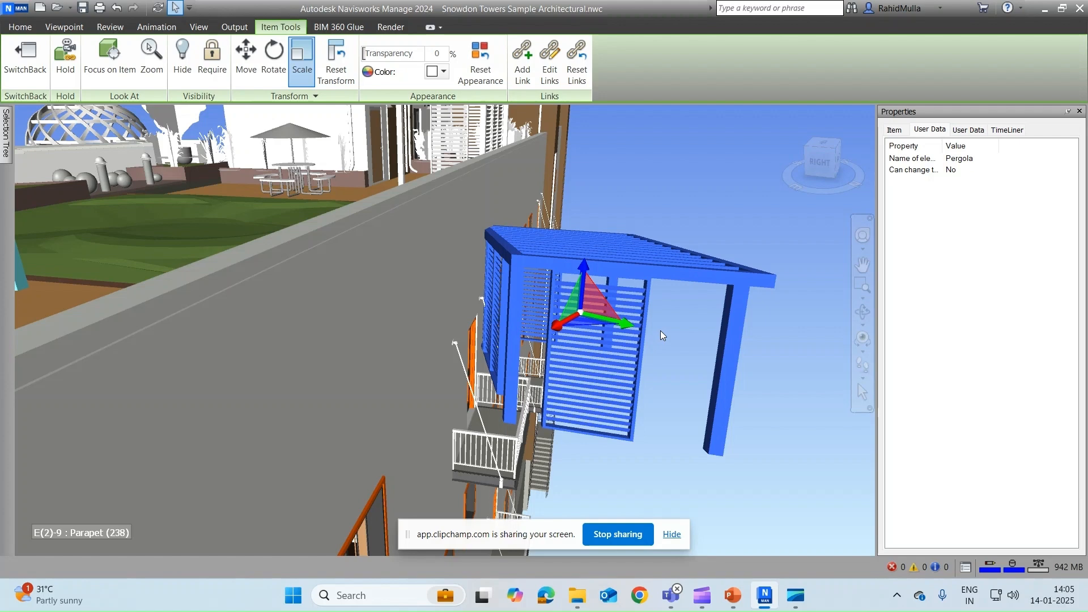
key(ctrl+z)
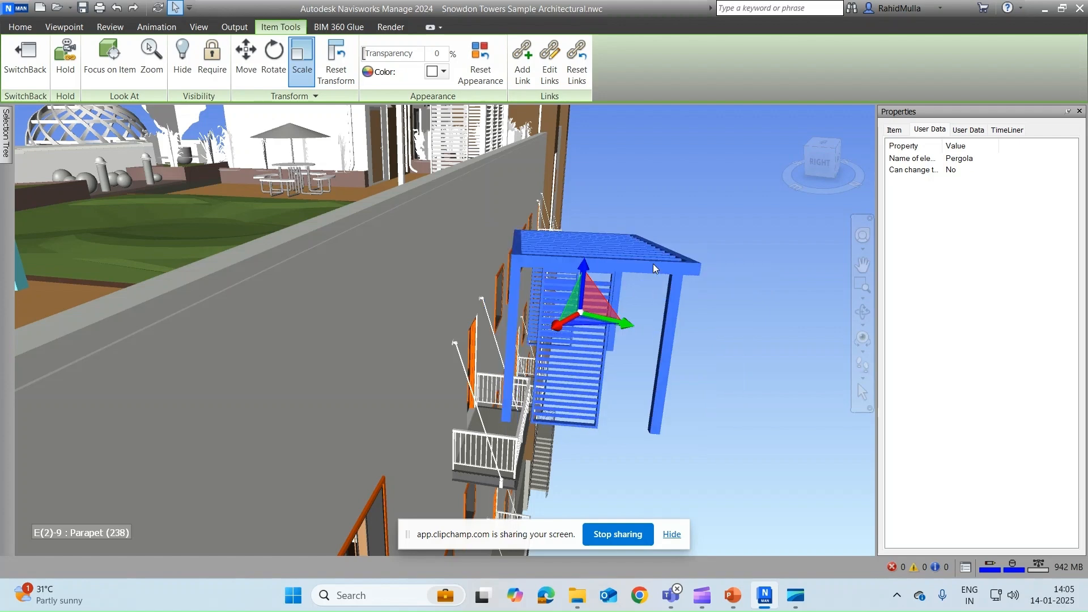
click(65, 57)
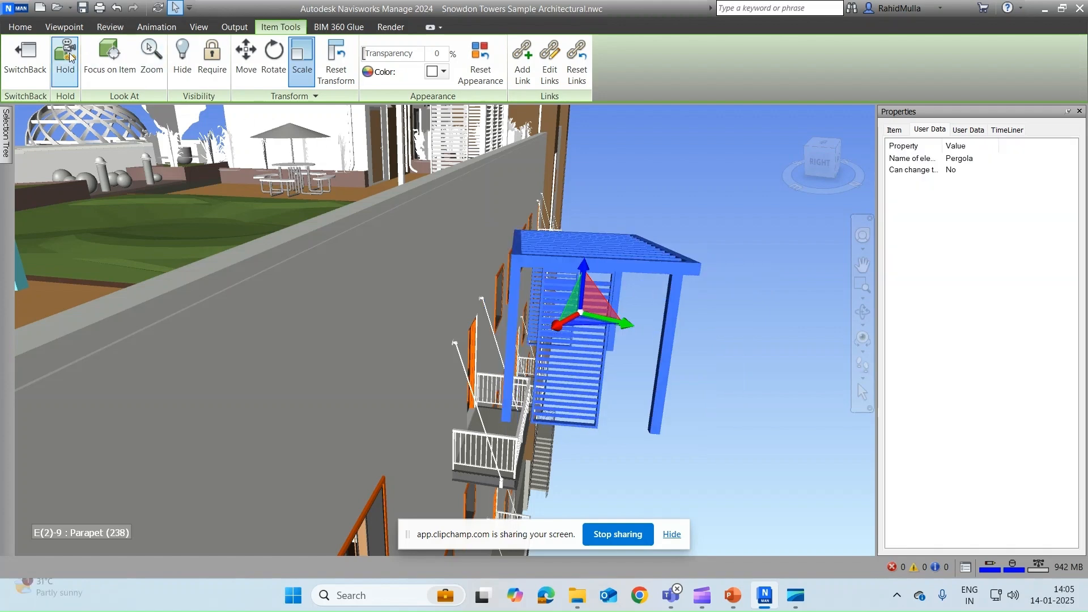
scroll(740, 223, up, 4)
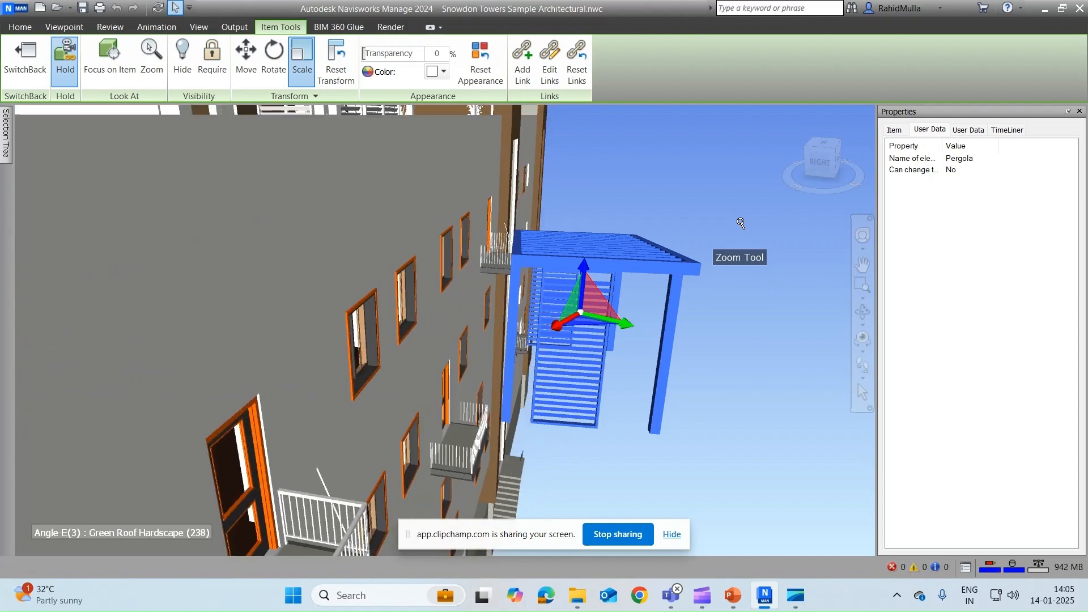
scroll(740, 222, up, 4)
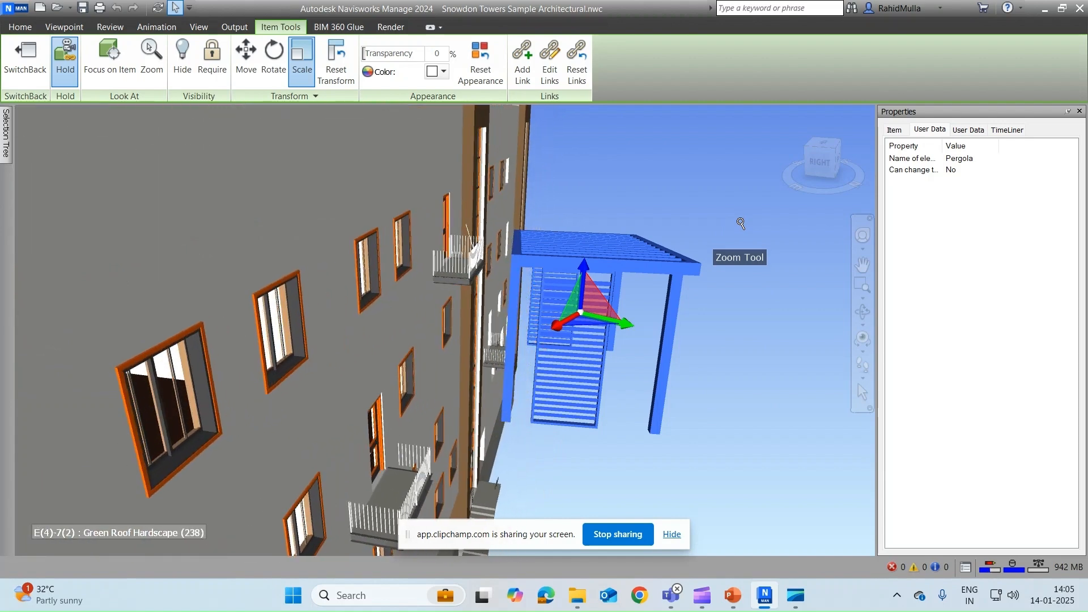
scroll(740, 222, up, 4)
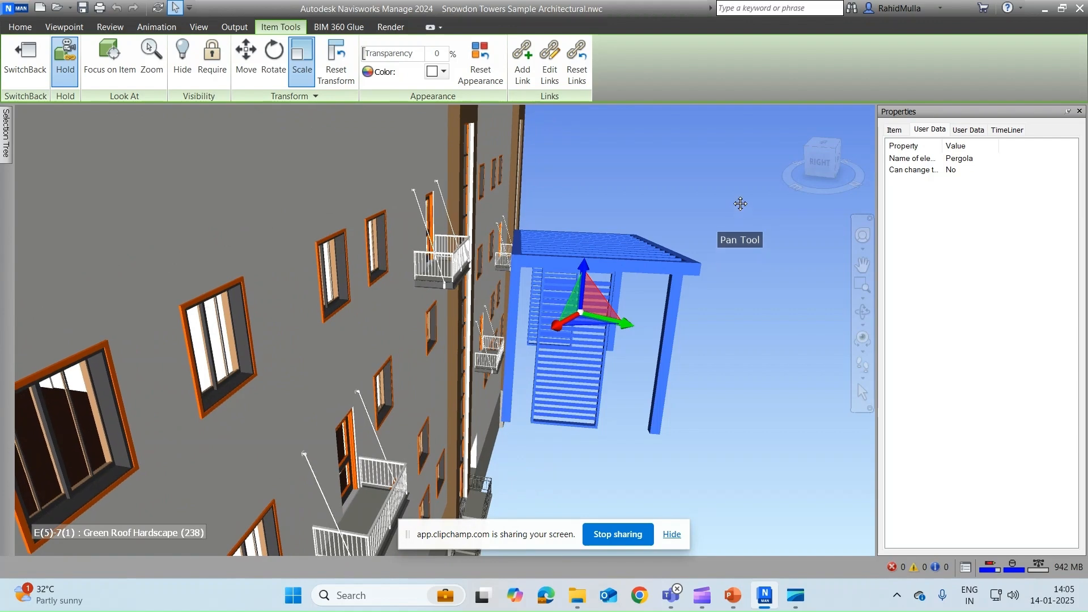
scroll(722, 209, up, 3)
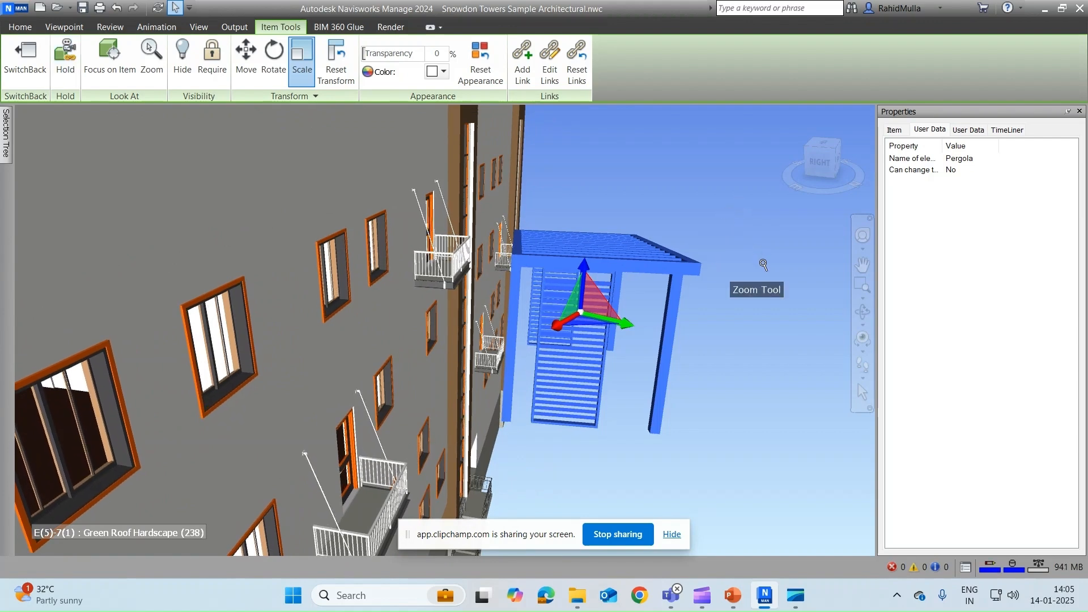
shift+middle_drag(763, 263, 742, 257)
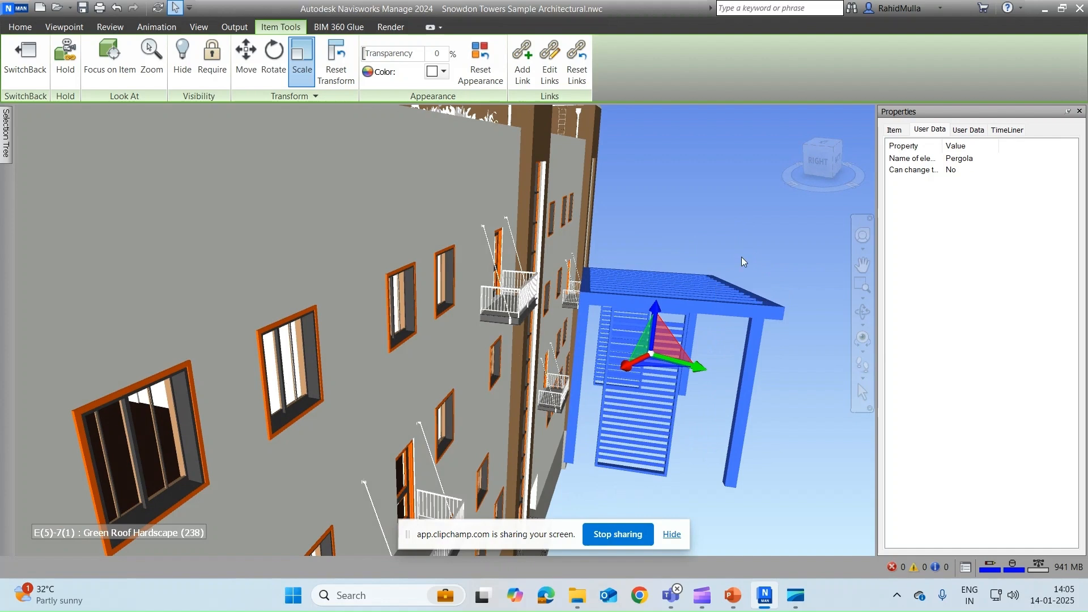
Step: Switch to Walk navigation with Gravity enabled and hold the pergola again
click(859, 372)
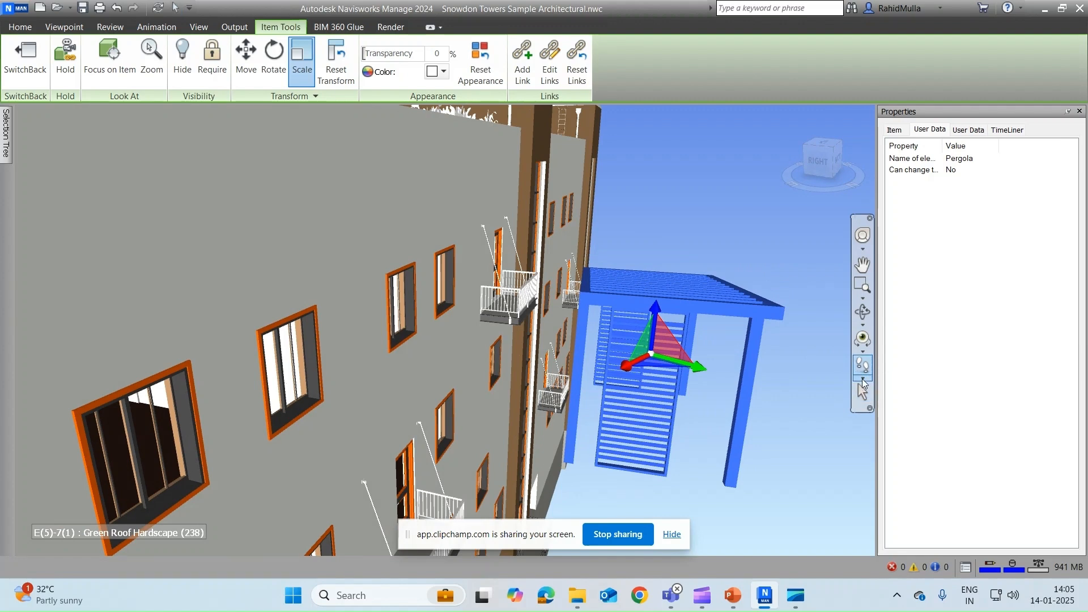
click(863, 379)
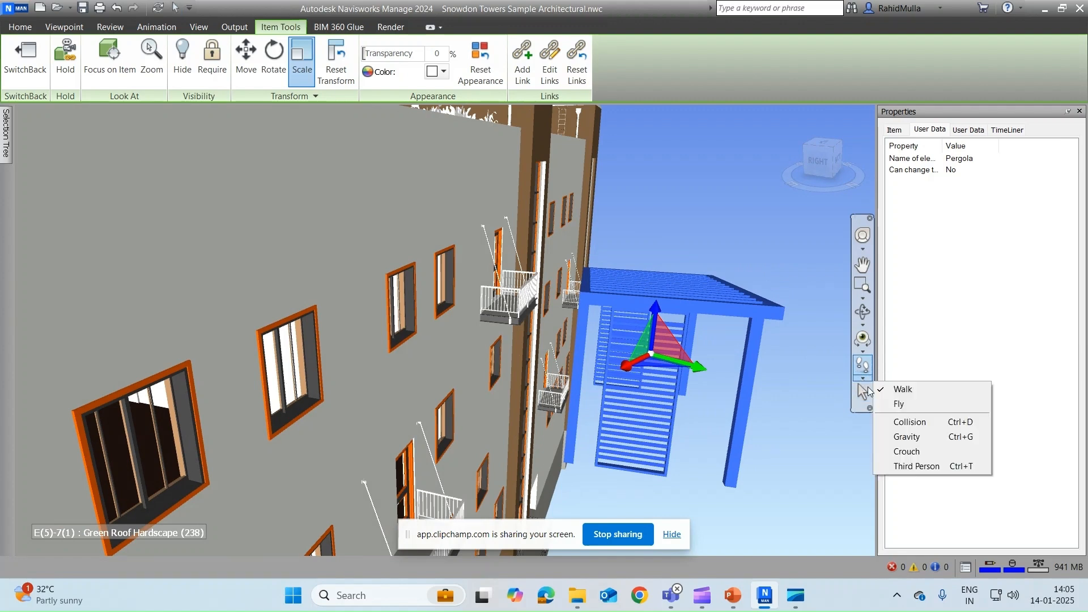
click(908, 438)
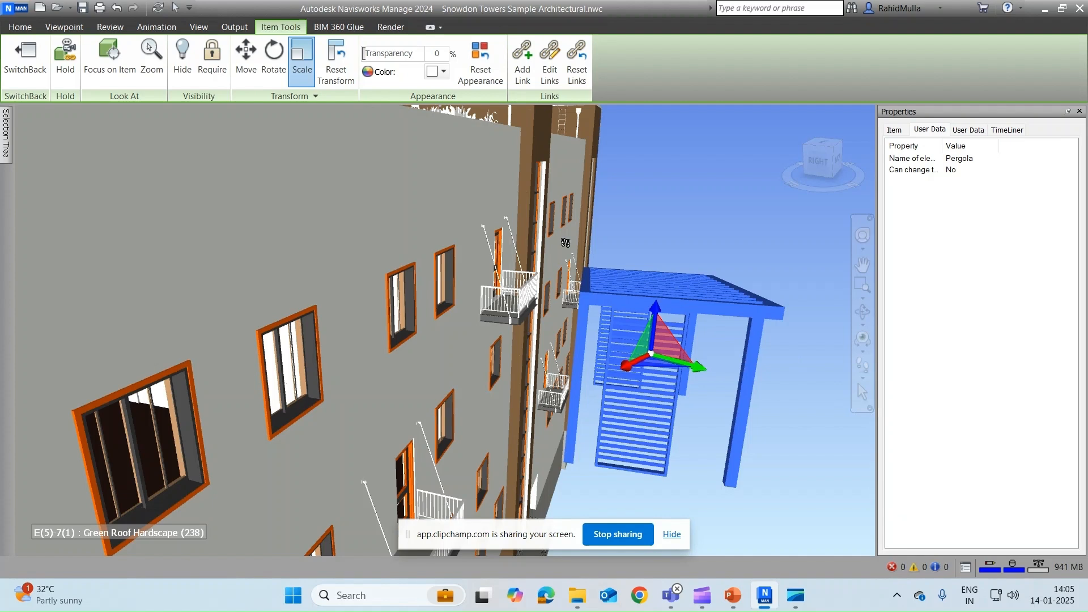
click(61, 51)
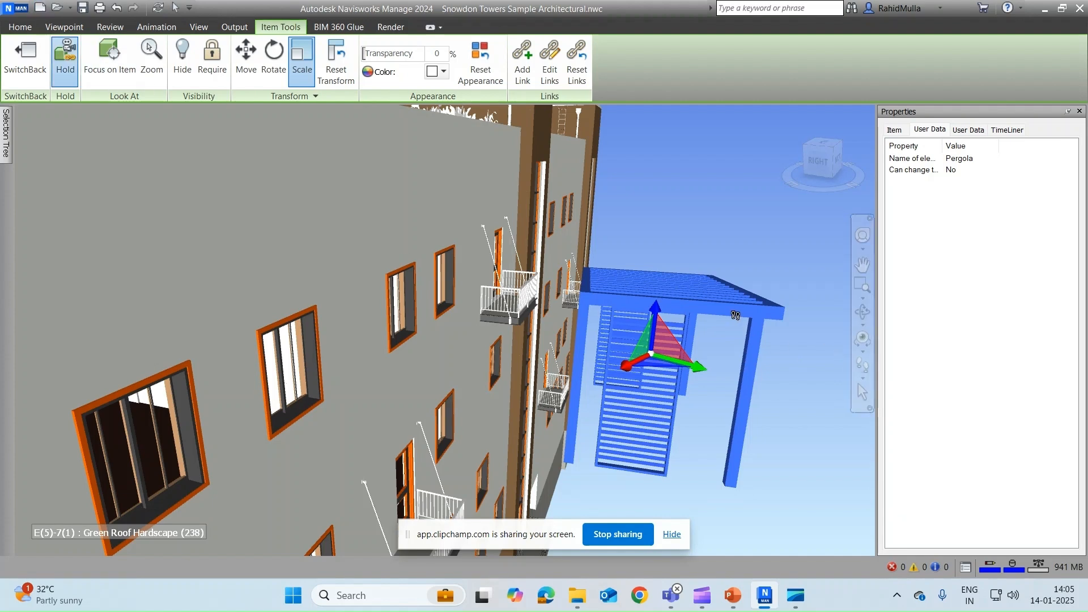
Step: Carry the held pergola down the facade, then Reset Transform to its original position
middle_drag(737, 309, 707, 261)
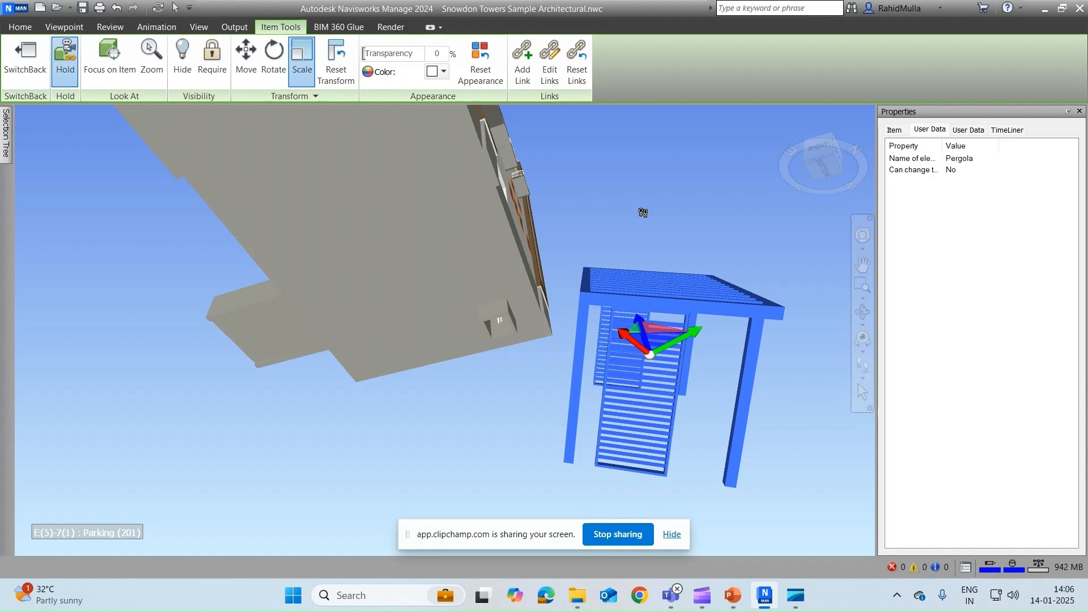
click(336, 63)
middle_drag(531, 146, 564, 164)
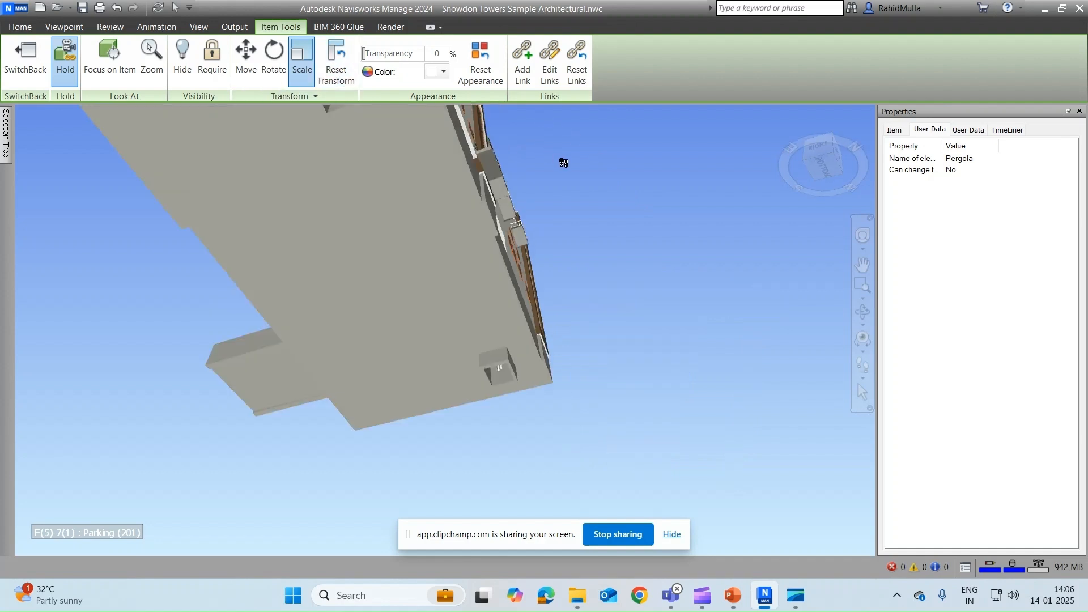
scroll(564, 164, down, 5)
Step: Back away and pan, then return to the Home view of Snowdon Towers
drag(556, 219, 556, 312)
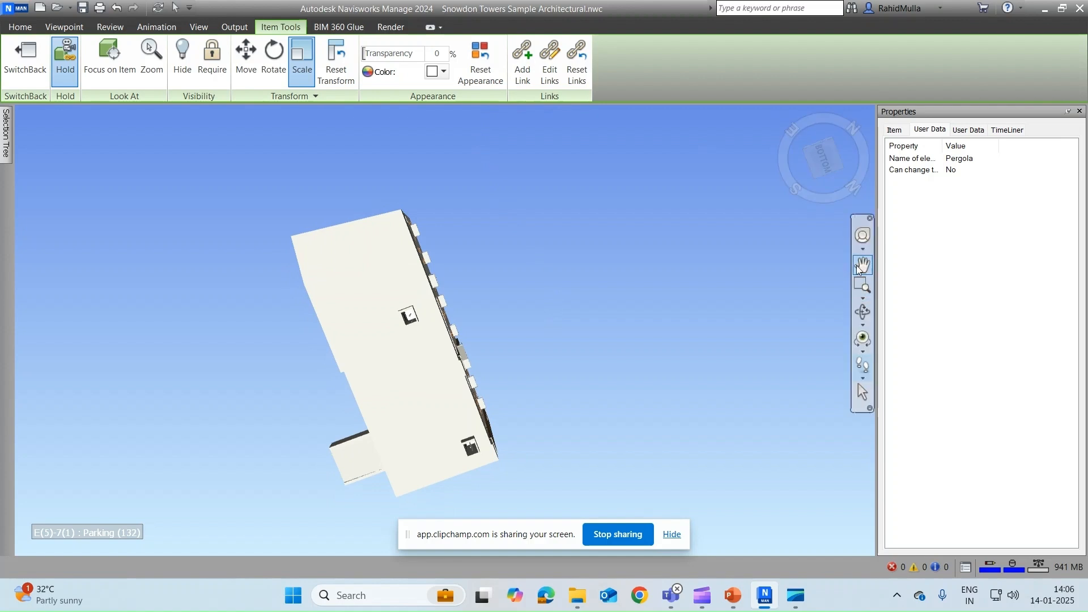
click(859, 265)
drag(495, 230, 530, 282)
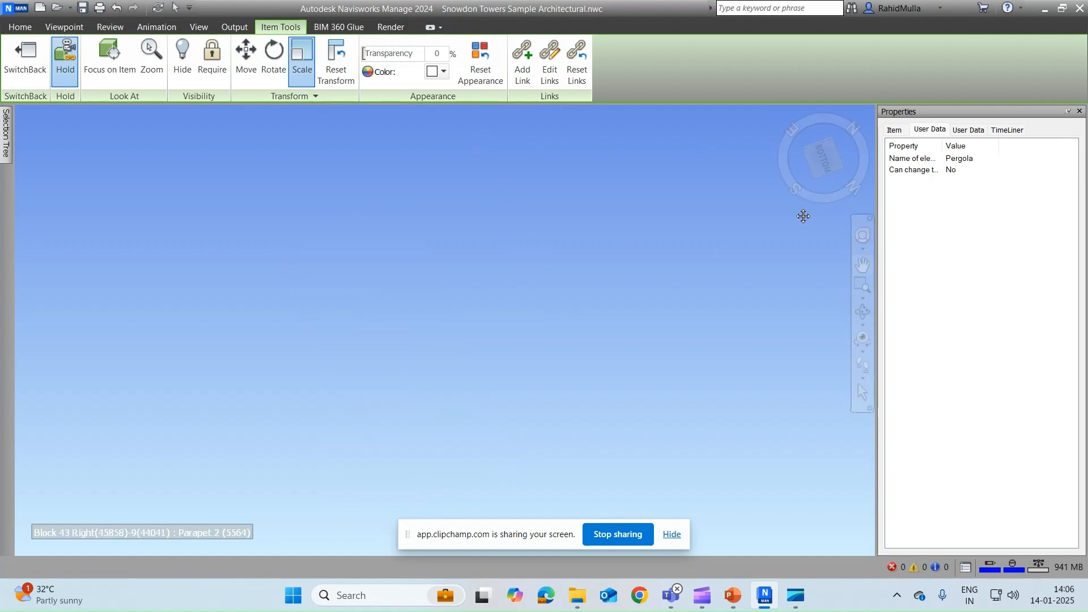
click(784, 115)
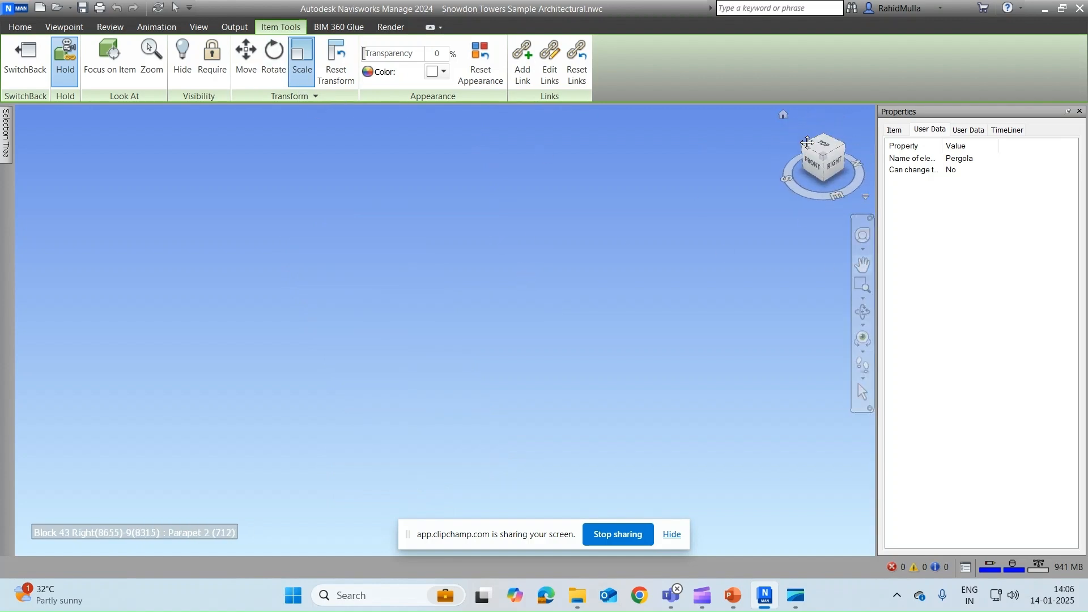